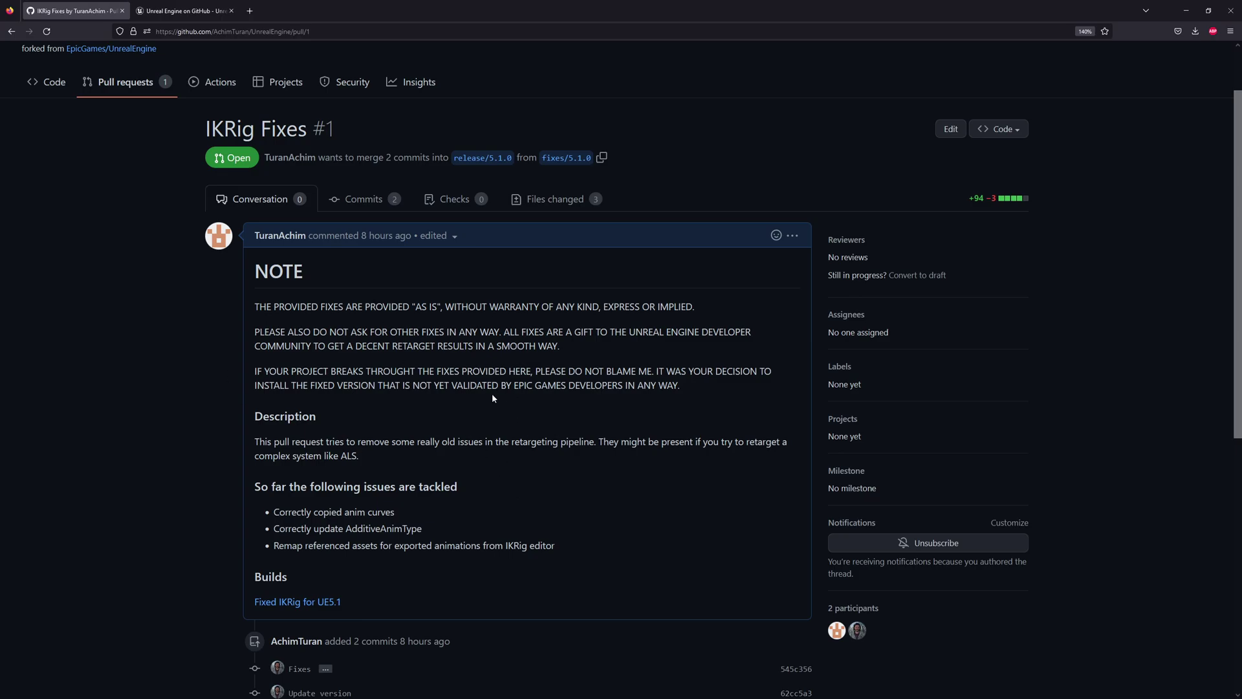
Download the "Fixed IKRig for UE5.1" build from the pull request into the UE_5.1 Engine\Plugins\Animation folder
{"action": "left_click", "coordinate": [189, 17]}
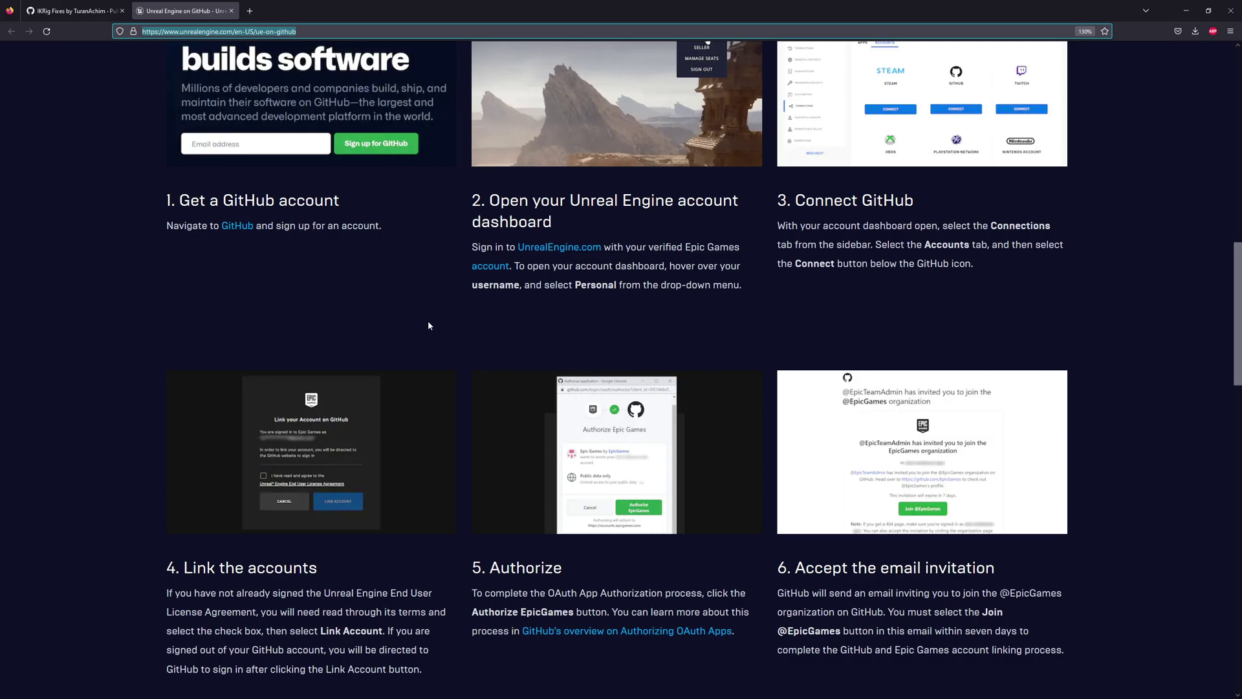
{"action": "left_click", "coordinate": [79, 13]}
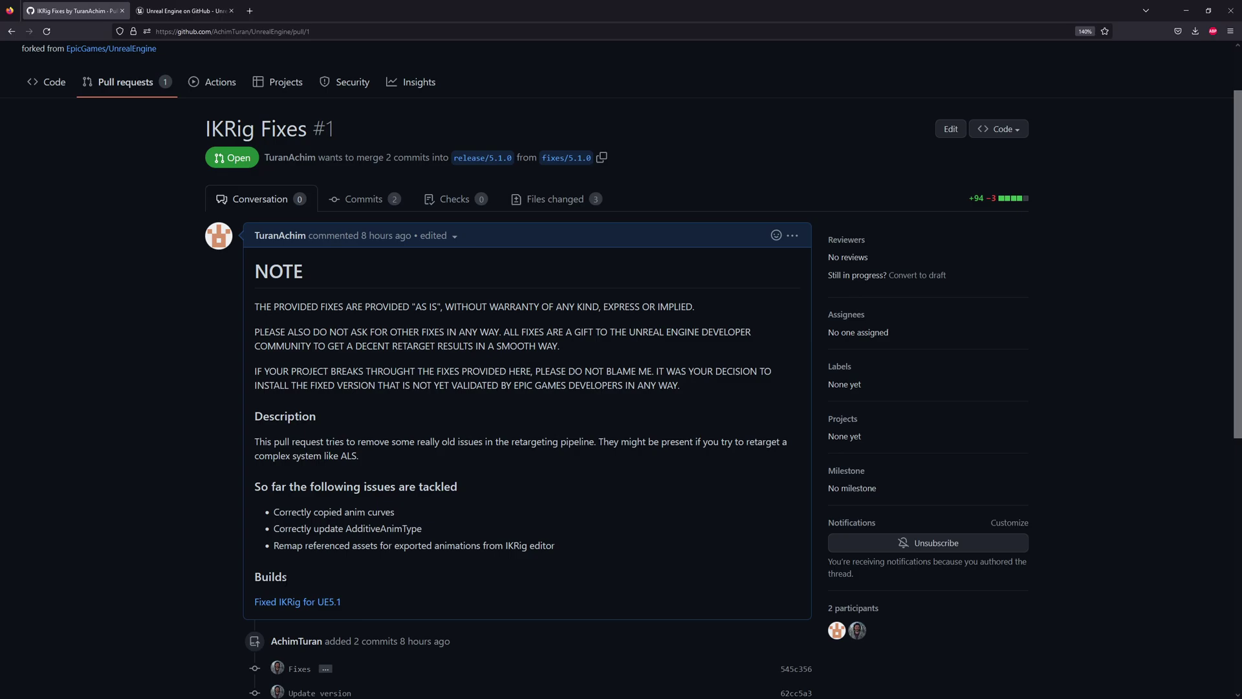
{"action": "left_click", "coordinate": [292, 600]}
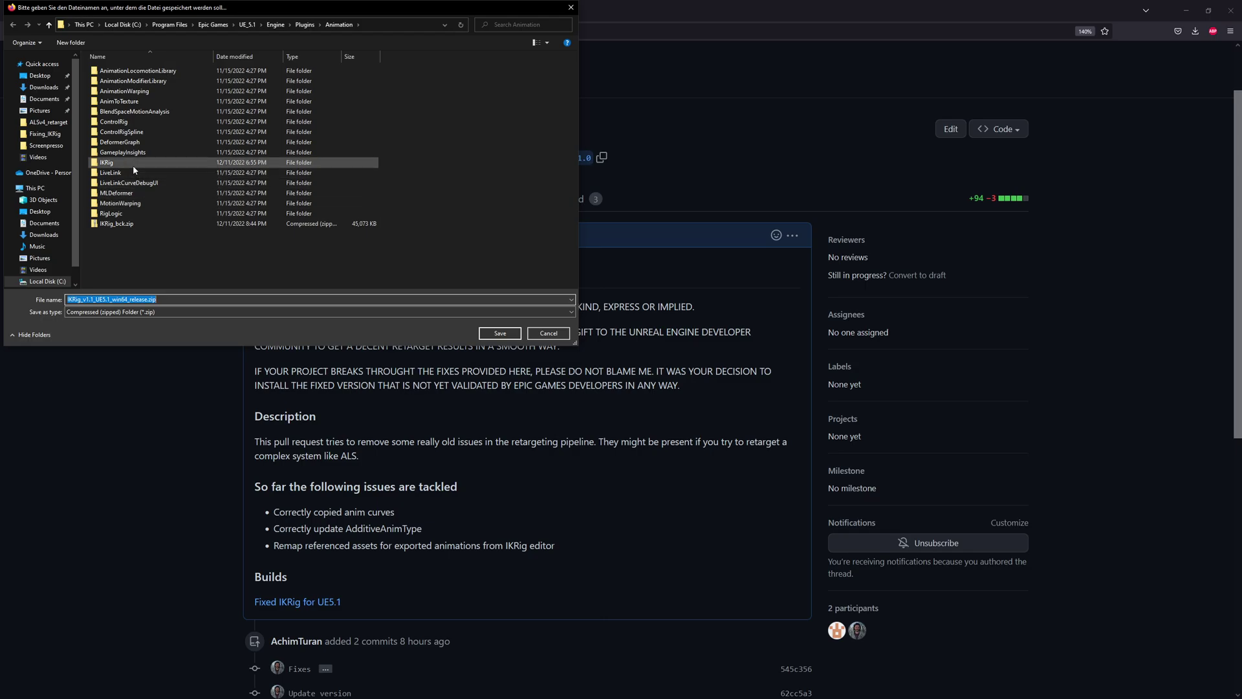
{"action": "left_click", "coordinate": [500, 333]}
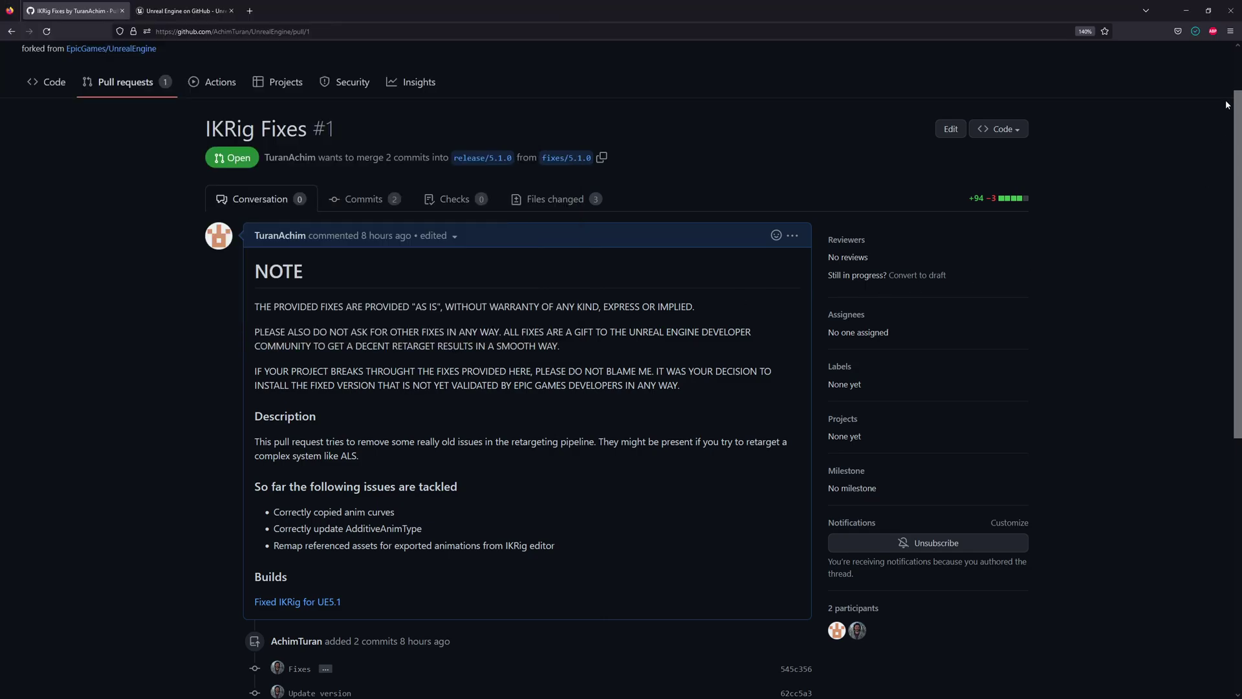
Show the downloaded IKRig_v1.1_UE5.1_win64_release.zip in its containing folder and bring that window fully into view
{"action": "left_click", "coordinate": [1195, 31]}
{"action": "left_click", "coordinate": [1190, 56]}
{"action": "left_click_drag", "start_coordinate": [1241, 216], "coordinate": [584, 192]}
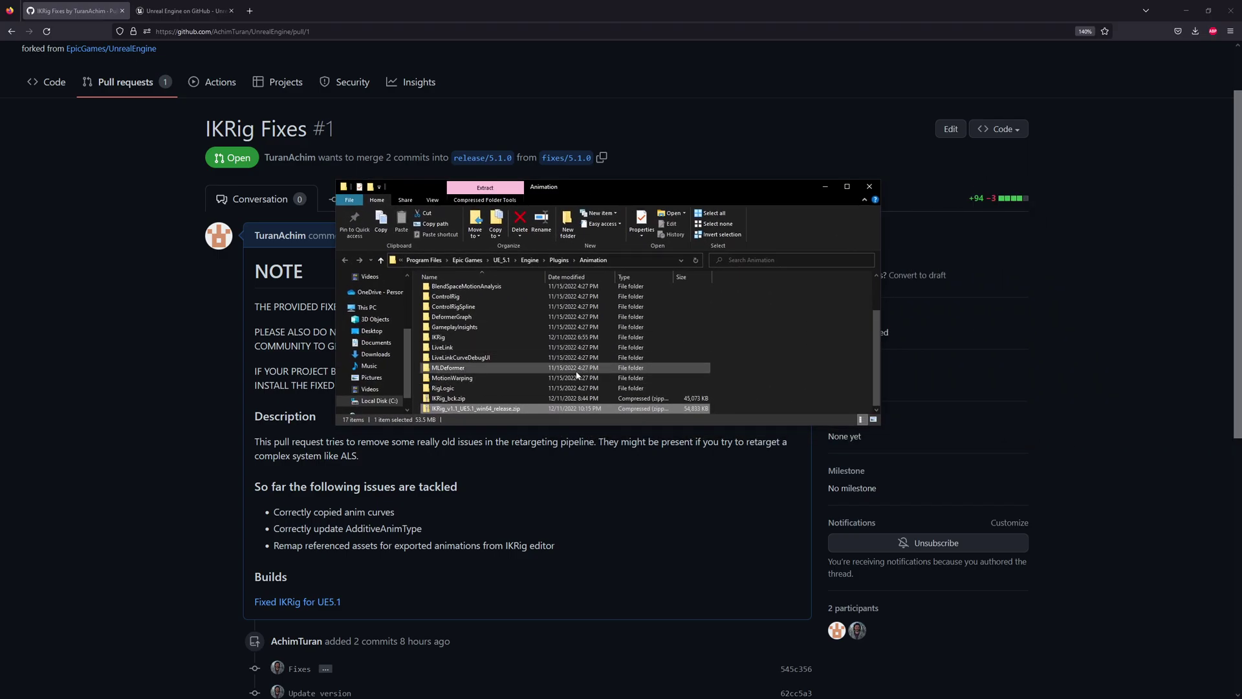
Back up the existing IKRig plugin folder with 7-Zip as IKRig.zip in the same Animation folder
{"action": "left_click", "coordinate": [491, 337]}
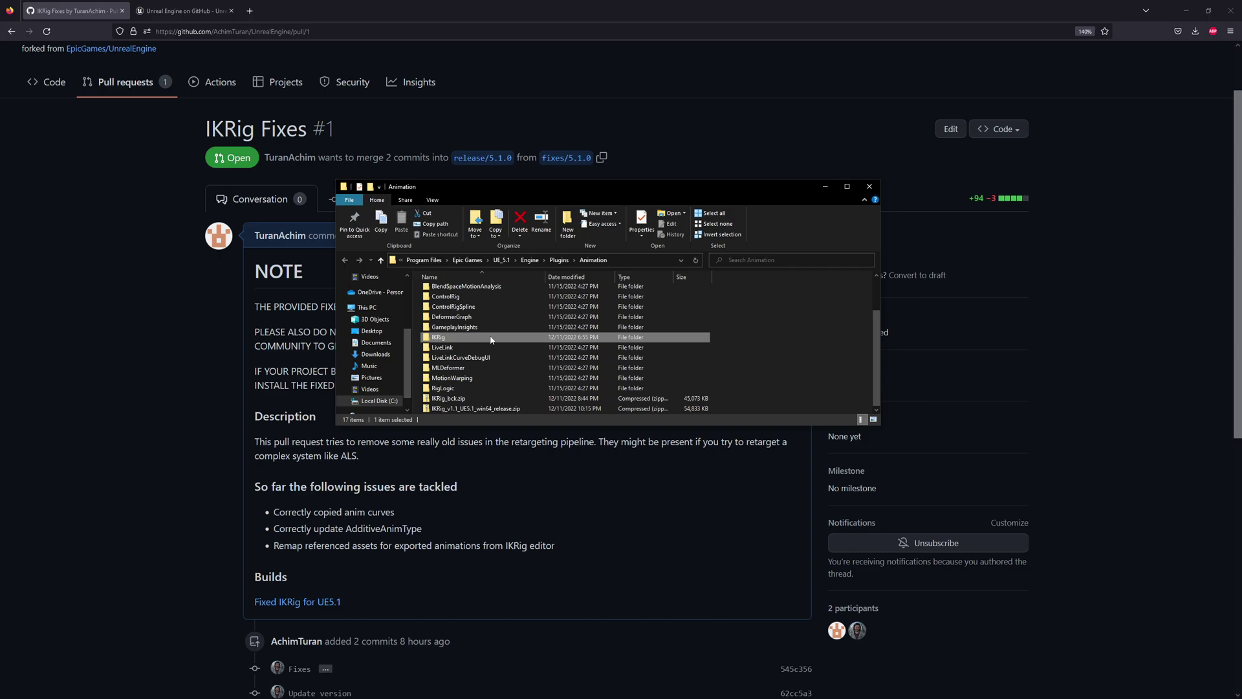
{"action": "right_click", "coordinate": [489, 337]}
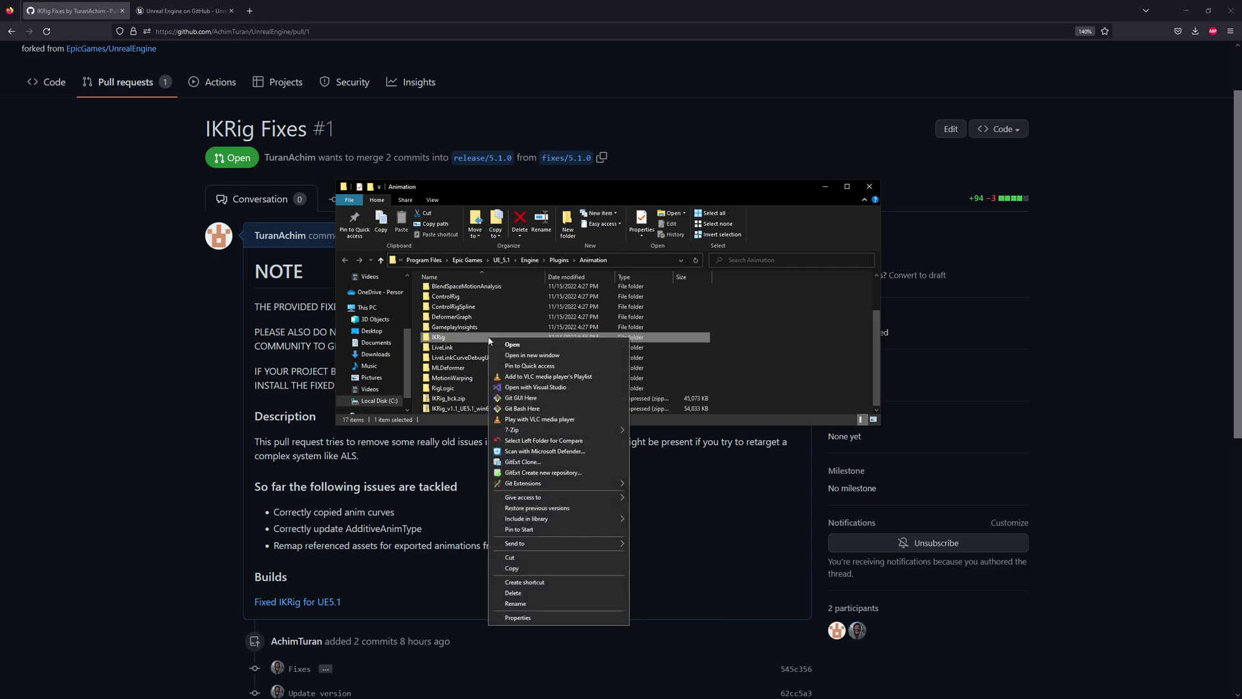
{"action": "mouse_move", "coordinate": [548, 432]}
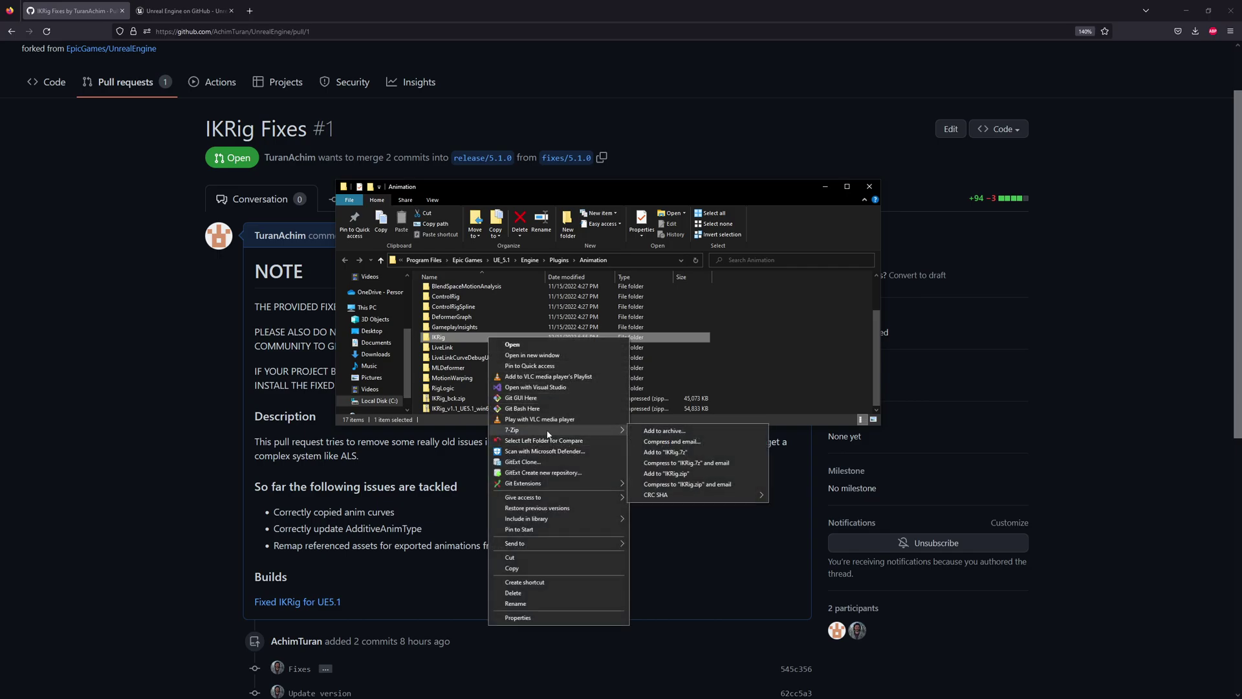
{"action": "left_click", "coordinate": [720, 431]}
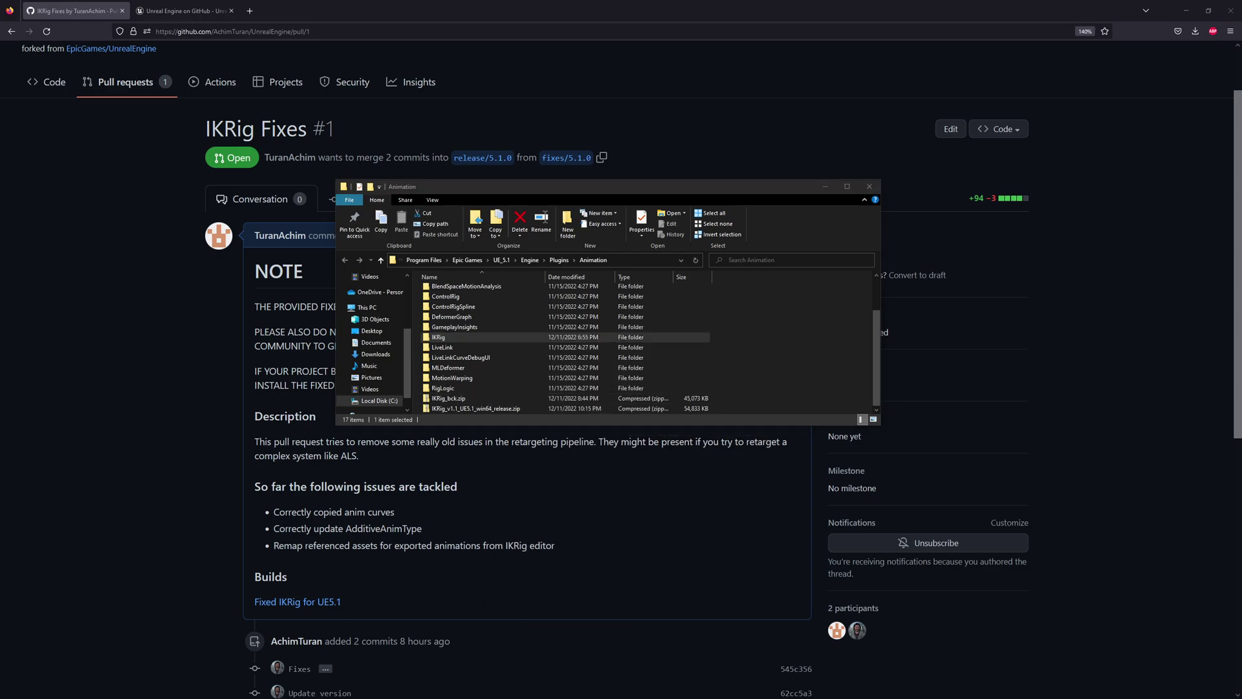
{"action": "left_click", "coordinate": [817, 468]}
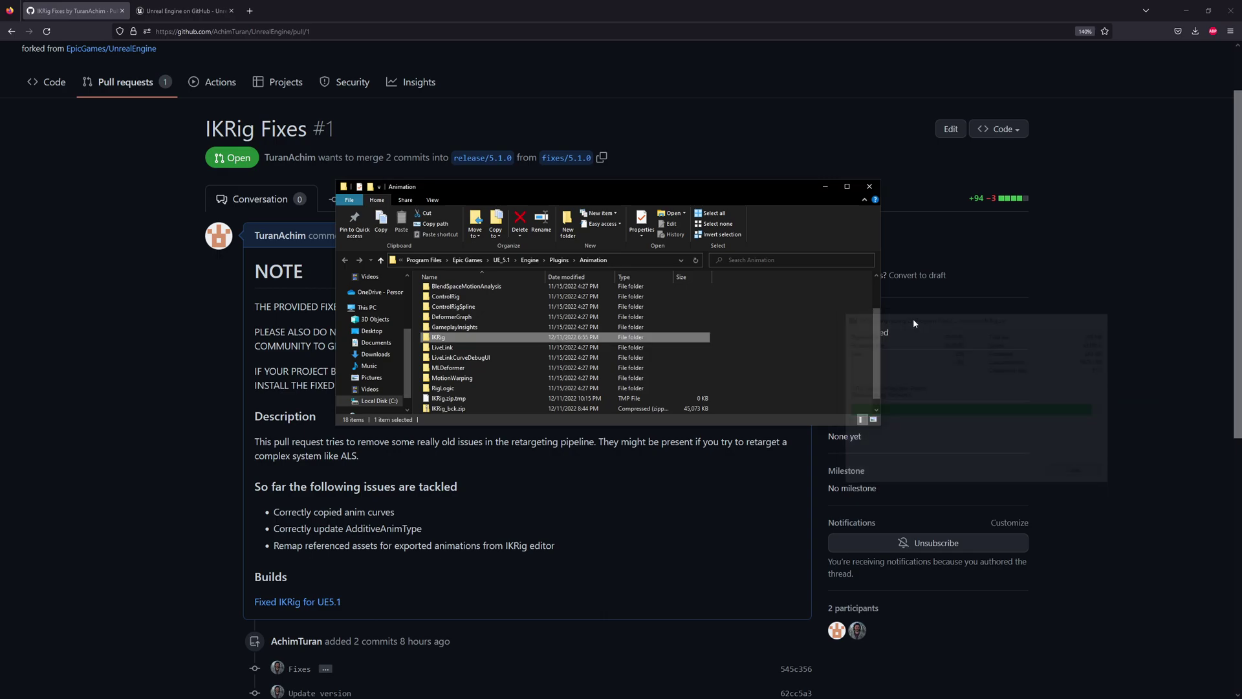
Permanently delete the original IKRig folder from the Animation plugins folder
{"action": "scroll", "coordinate": [670, 399], "scroll_direction": "down", "scroll_amount": 1}
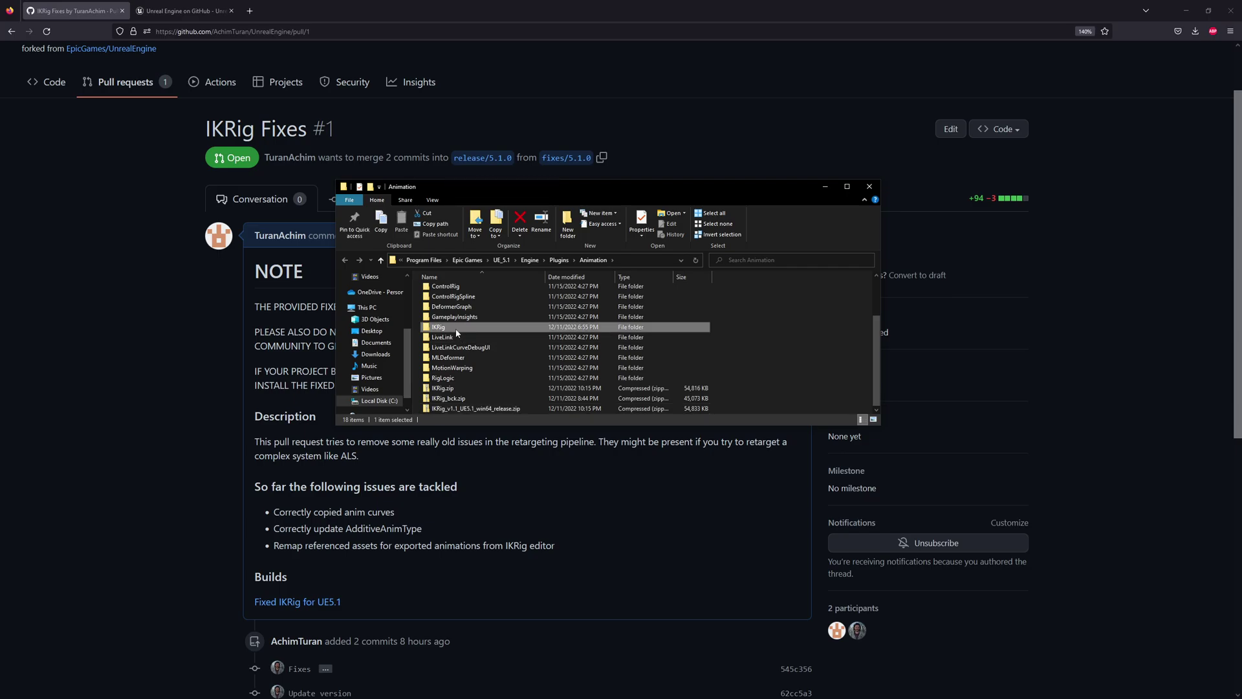
{"action": "key", "text": "shift+Delete"}
{"action": "key", "text": "Return"}
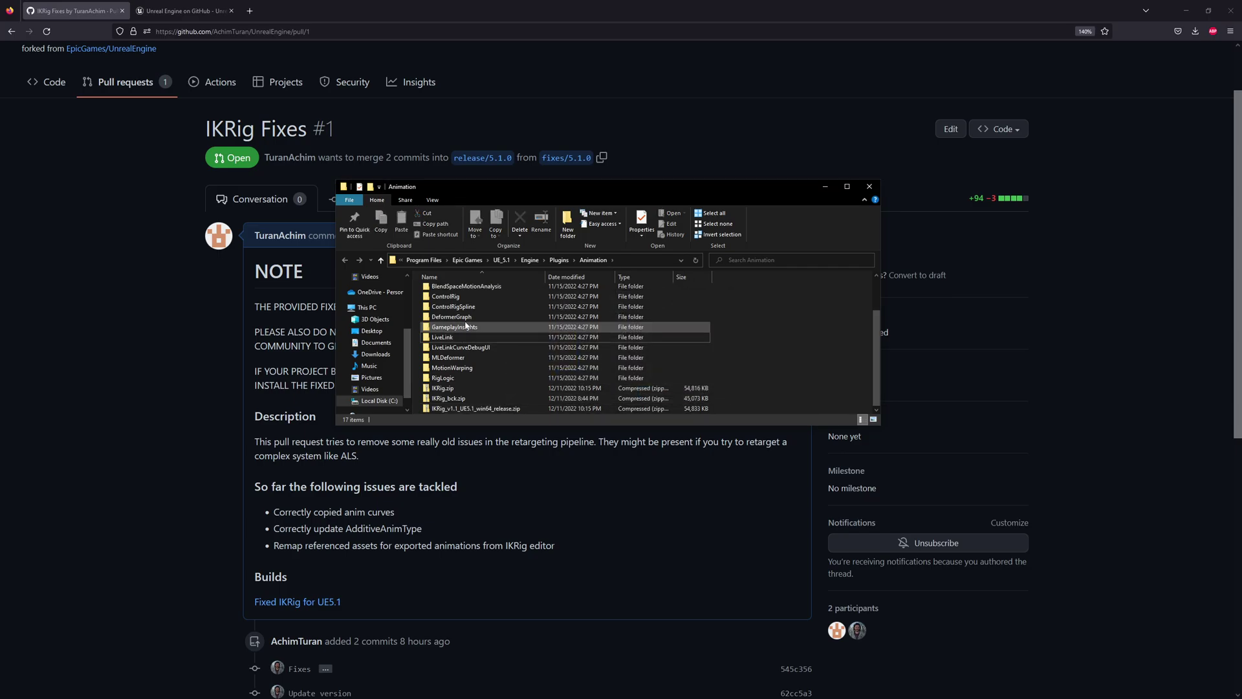
Open IKRig_v1.1_UE5.1_win64_release.zip in 7-Zip and extract its release folder into the Animation plugins folder
{"action": "left_click", "coordinate": [472, 410]}
{"action": "right_click", "coordinate": [473, 415]}
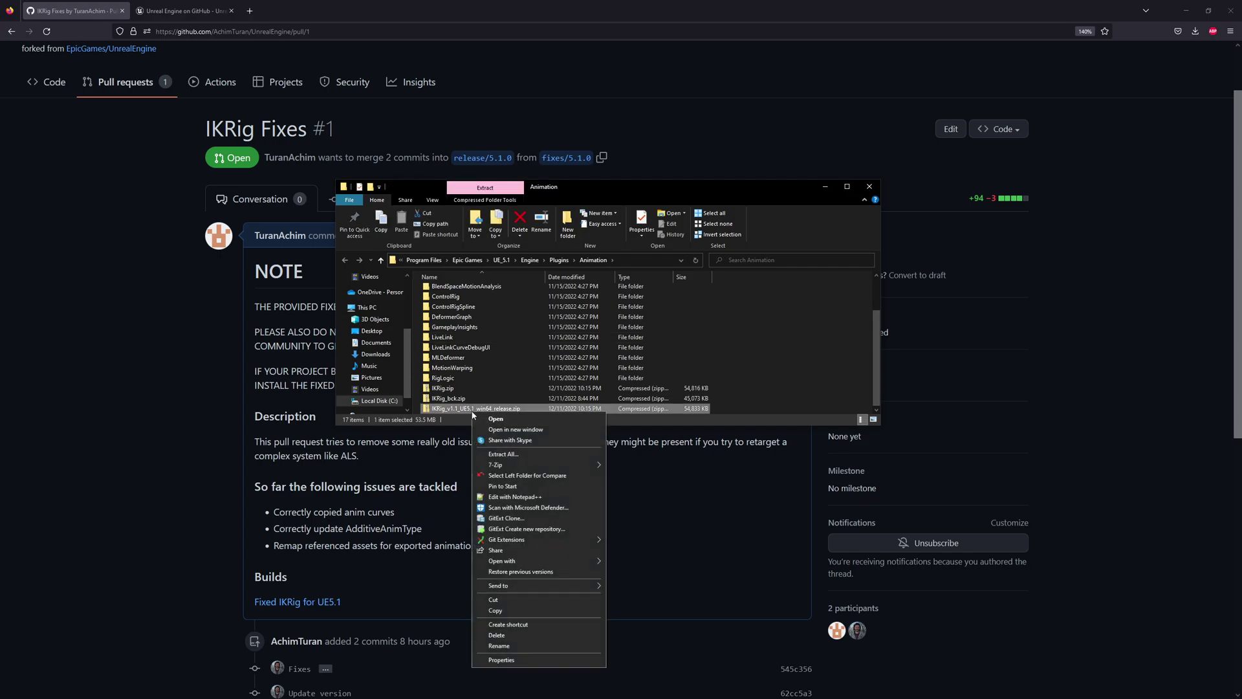
{"action": "mouse_move", "coordinate": [503, 466]}
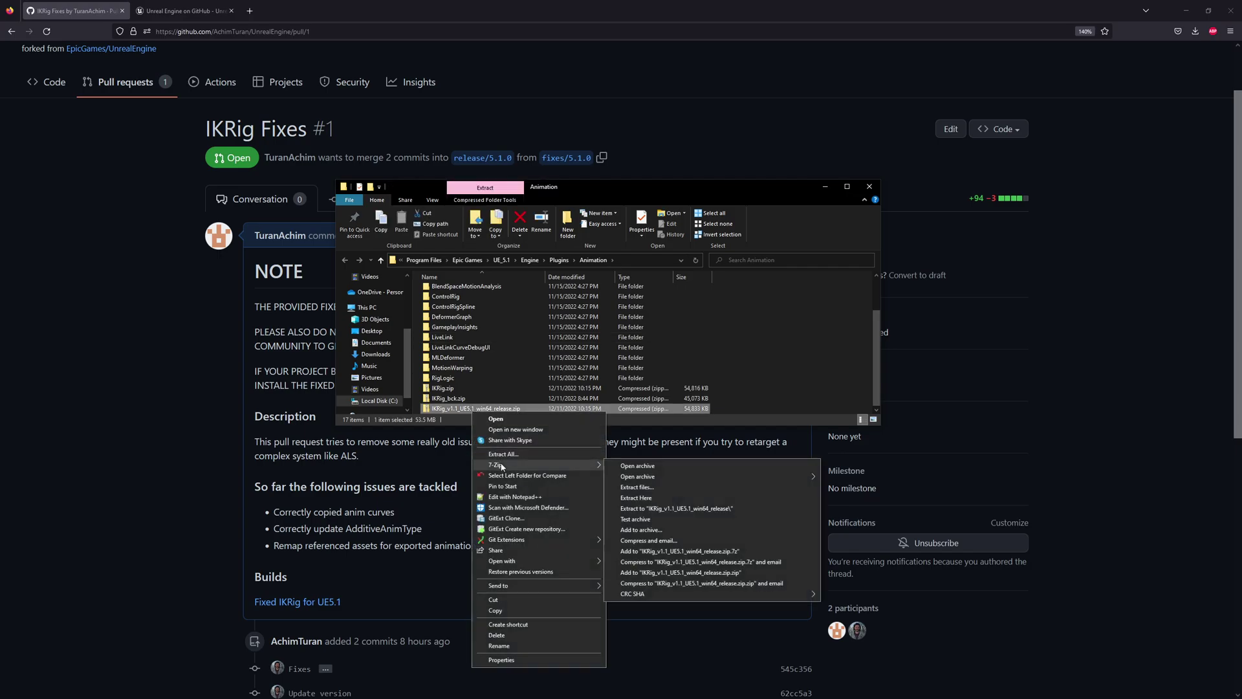
{"action": "left_click", "coordinate": [647, 467]}
{"action": "left_click", "coordinate": [832, 395]}
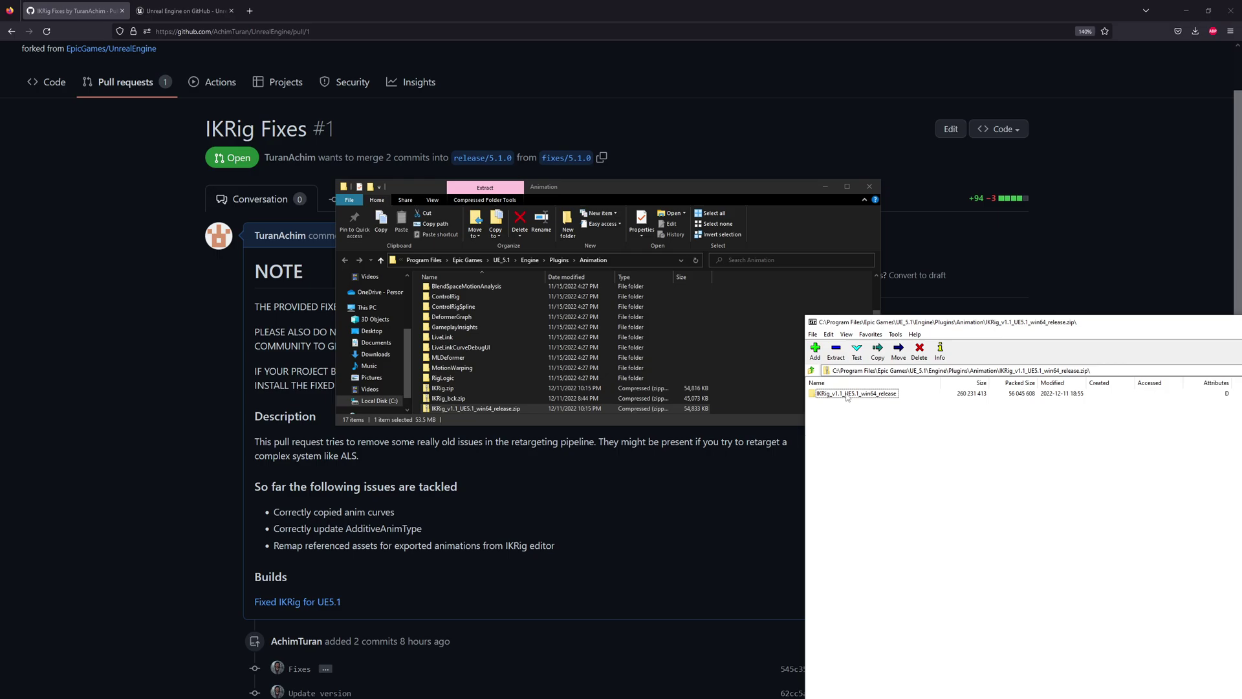
{"action": "left_click_drag", "start_coordinate": [832, 395], "coordinate": [757, 371]}
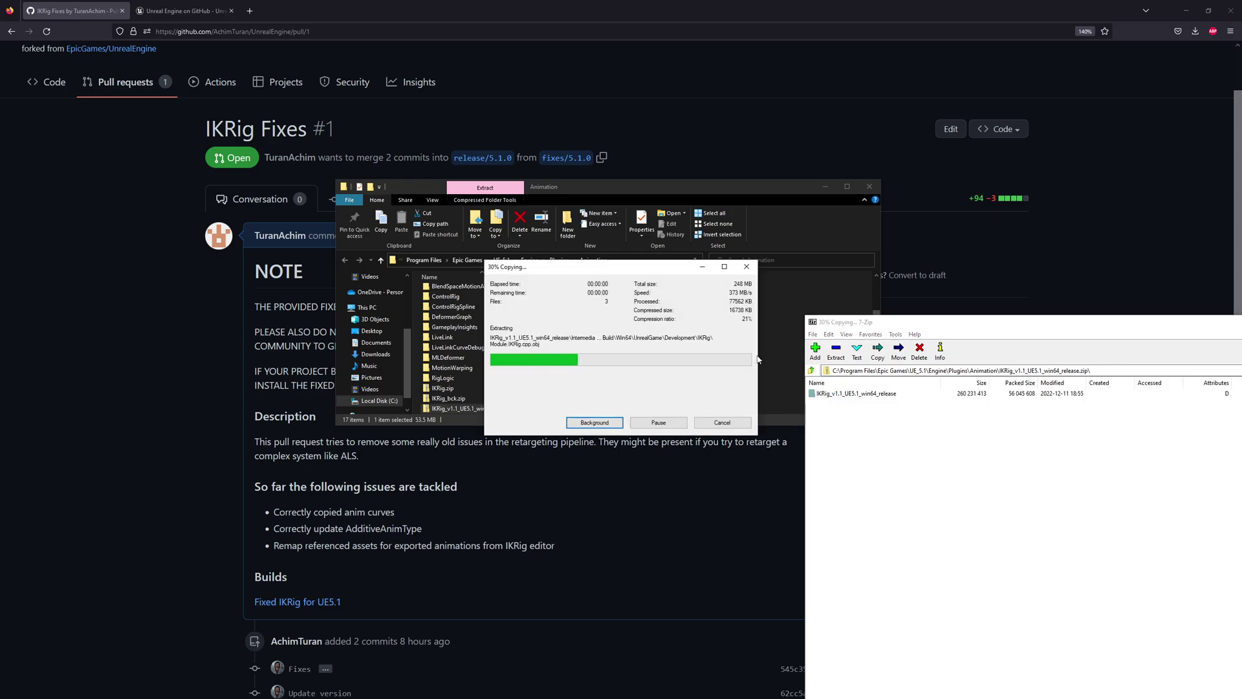
Rename the extracted IKRig_v1.1_UE5.1_win64_release folder to IKRig
{"action": "key", "text": "F2"}
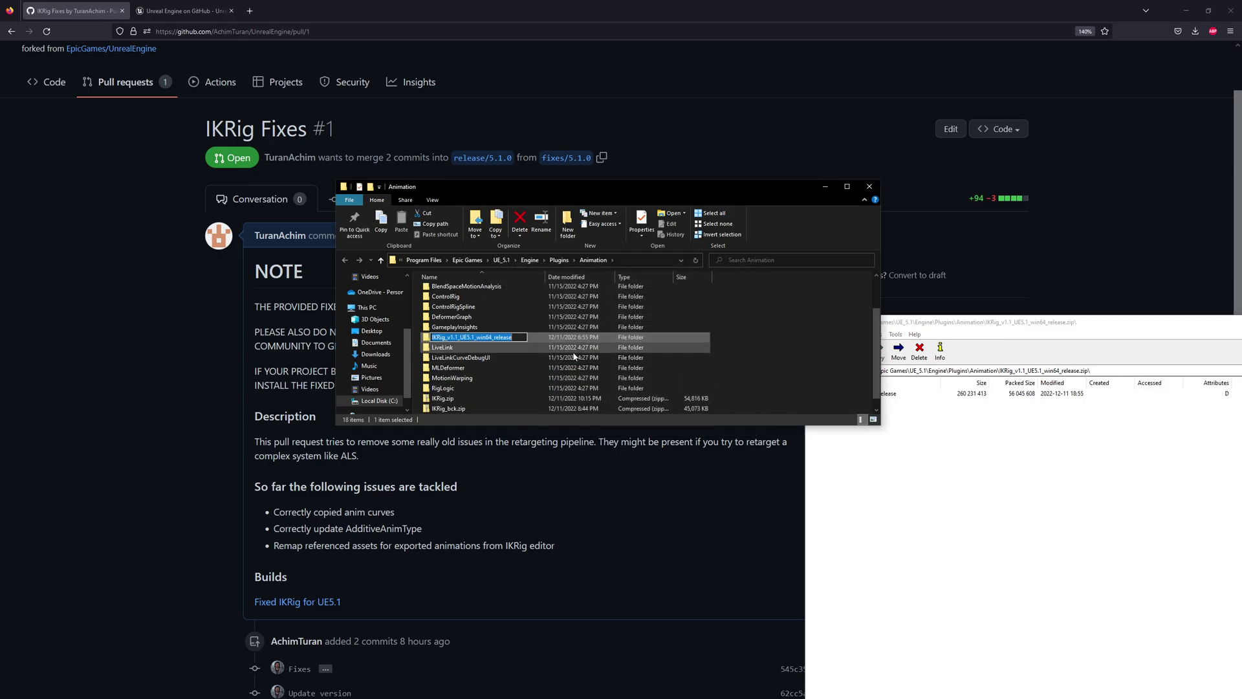
{"action": "key", "text": "End"}
{"action": "key", "text": "BackSpace"}
{"action": "key", "text": "BackSpace"}
{"action": "key", "text": "BackSpace"}
{"action": "key", "text": "BackSpace"}
{"action": "key", "text": "BackSpace"}
{"action": "key", "text": "BackSpace"}
{"action": "key", "text": "BackSpace"}
{"action": "key", "text": "BackSpace"}
{"action": "key", "text": "BackSpace"}
{"action": "key", "text": "BackSpace"}
{"action": "key", "text": "BackSpace"}
{"action": "key", "text": "BackSpace"}
{"action": "key", "text": "BackSpace"}
{"action": "key", "text": "BackSpace"}
{"action": "key", "text": "BackSpace"}
{"action": "key", "text": "BackSpace"}
{"action": "key", "text": "BackSpace"}
{"action": "key", "text": "BackSpace"}
{"action": "key", "text": "BackSpace"}
{"action": "key", "text": "BackSpace"}
{"action": "key", "text": "BackSpace"}
{"action": "key", "text": "Return"}
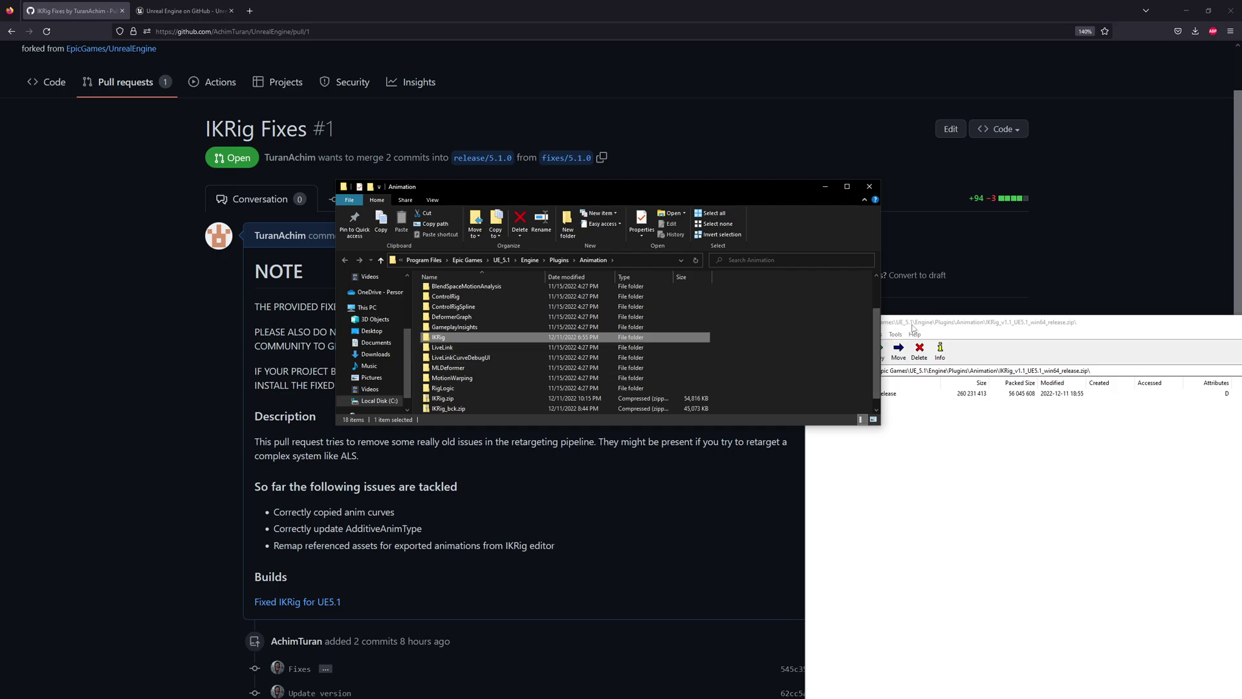
Close the 7-Zip archive window and move the file browser window out of the way
{"action": "left_click_drag", "start_coordinate": [909, 328], "coordinate": [844, 334]}
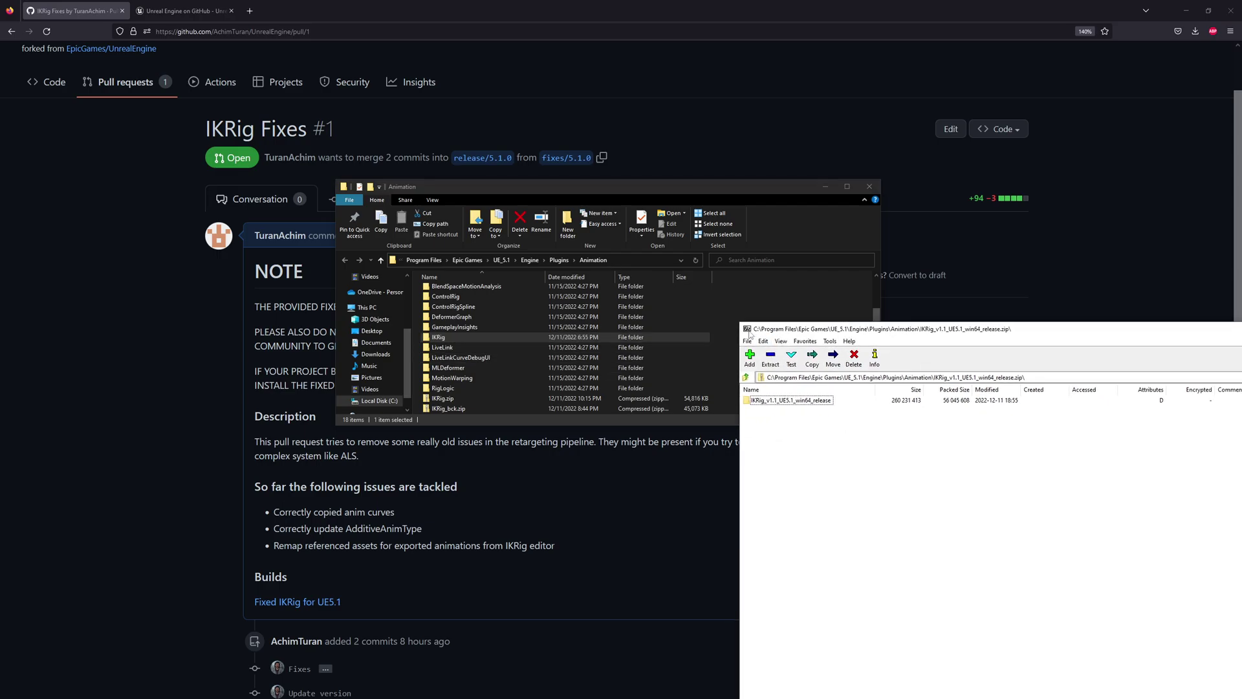
{"action": "double_click", "coordinate": [748, 330]}
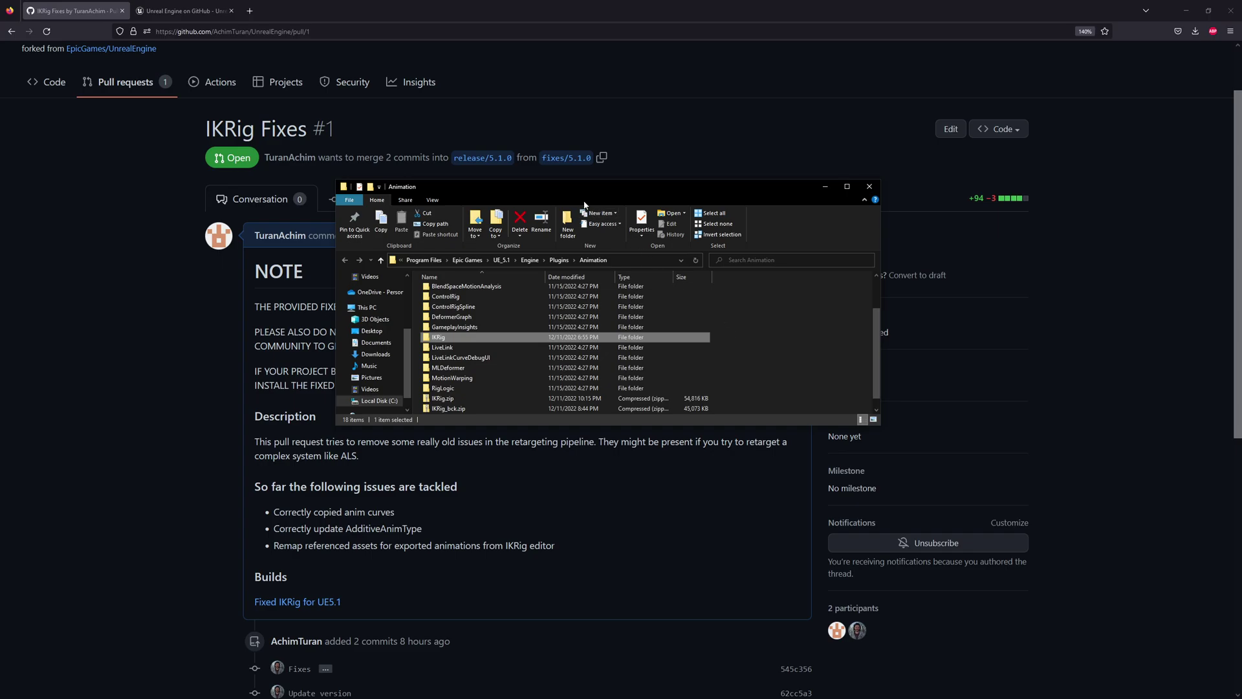
{"action": "left_click_drag", "start_coordinate": [571, 190], "coordinate": [867, 210]}
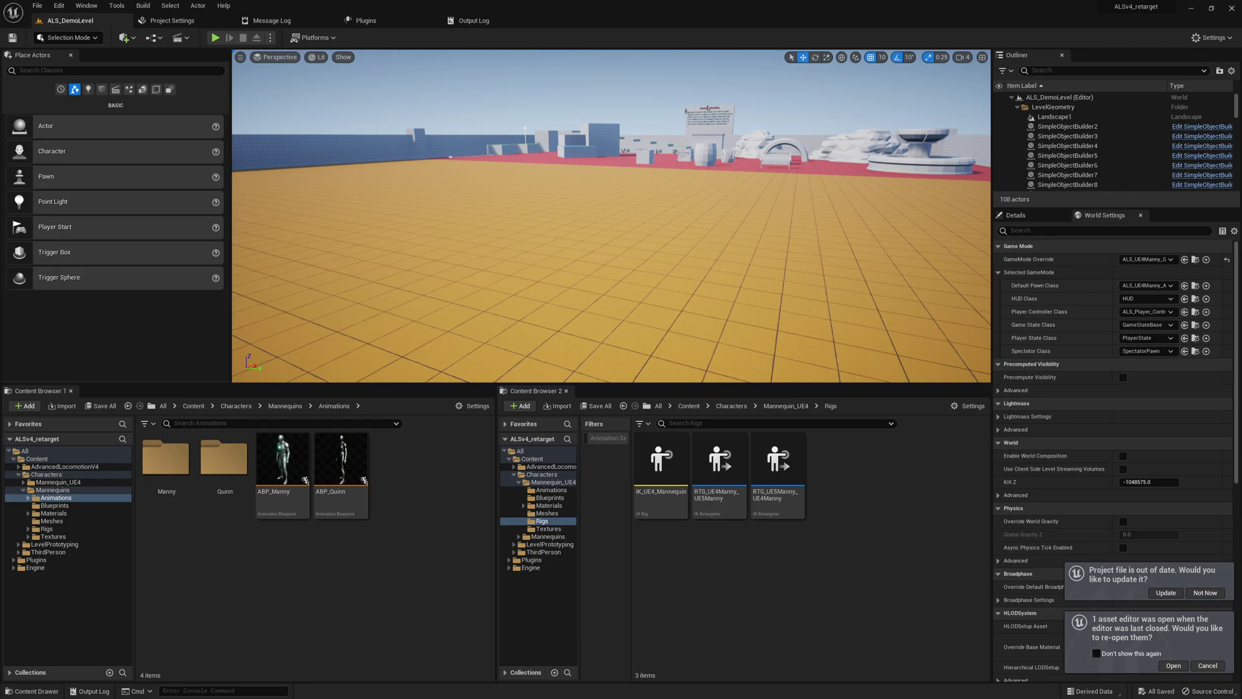
In Unreal Editor, decline reopening the previous asset editor, open SK_Mannequin from Characters/Mannequins/Meshes, and examine its bone tree and anim curves
{"action": "left_click", "coordinate": [1207, 666]}
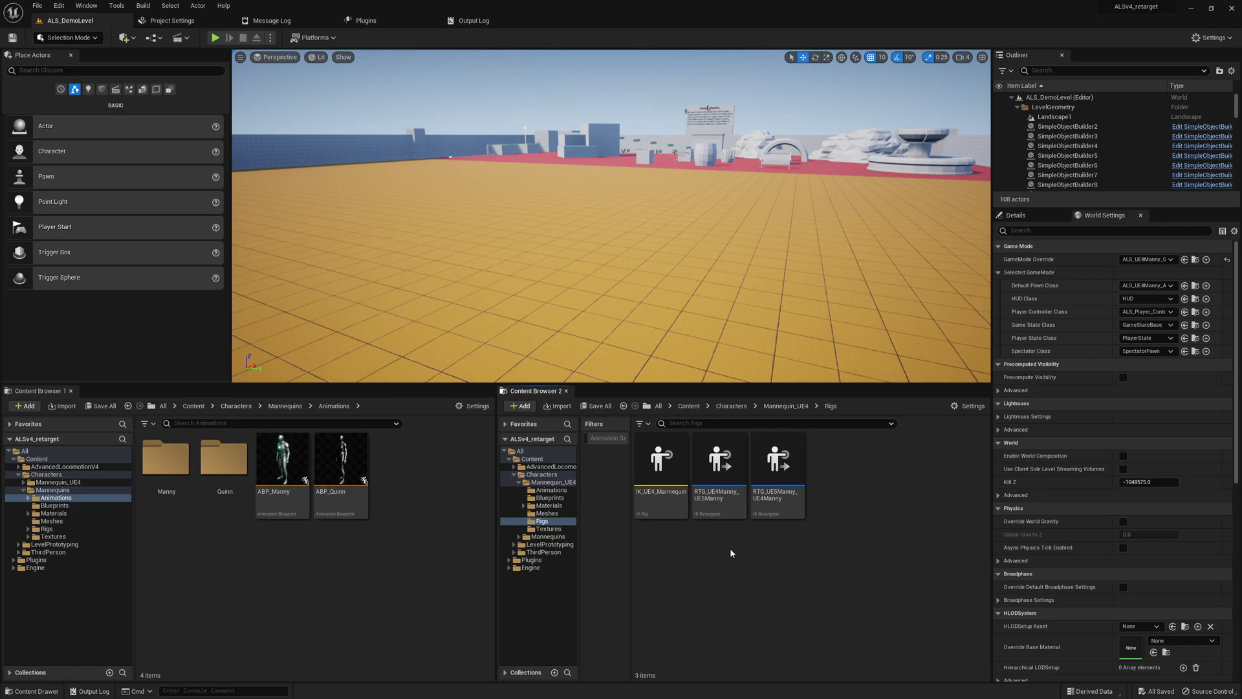
{"action": "left_click", "coordinate": [741, 406]}
{"action": "double_click", "coordinate": [738, 482]}
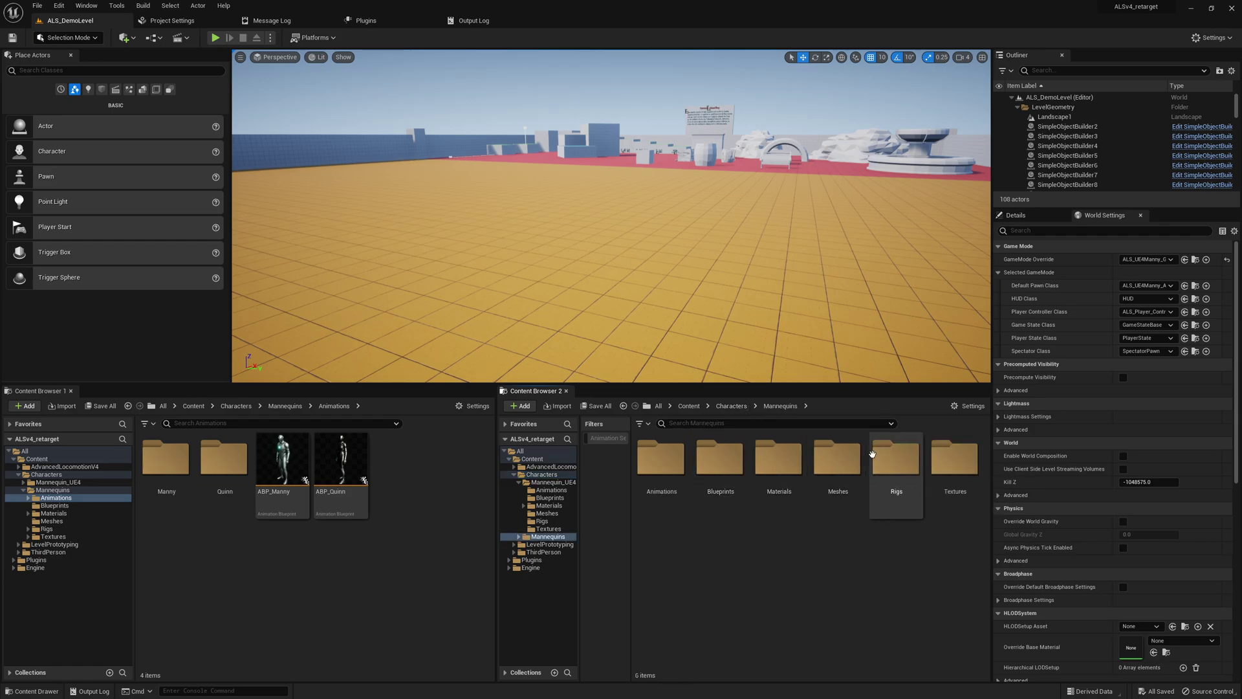
{"action": "double_click", "coordinate": [837, 459]}
{"action": "left_click", "coordinate": [704, 451]}
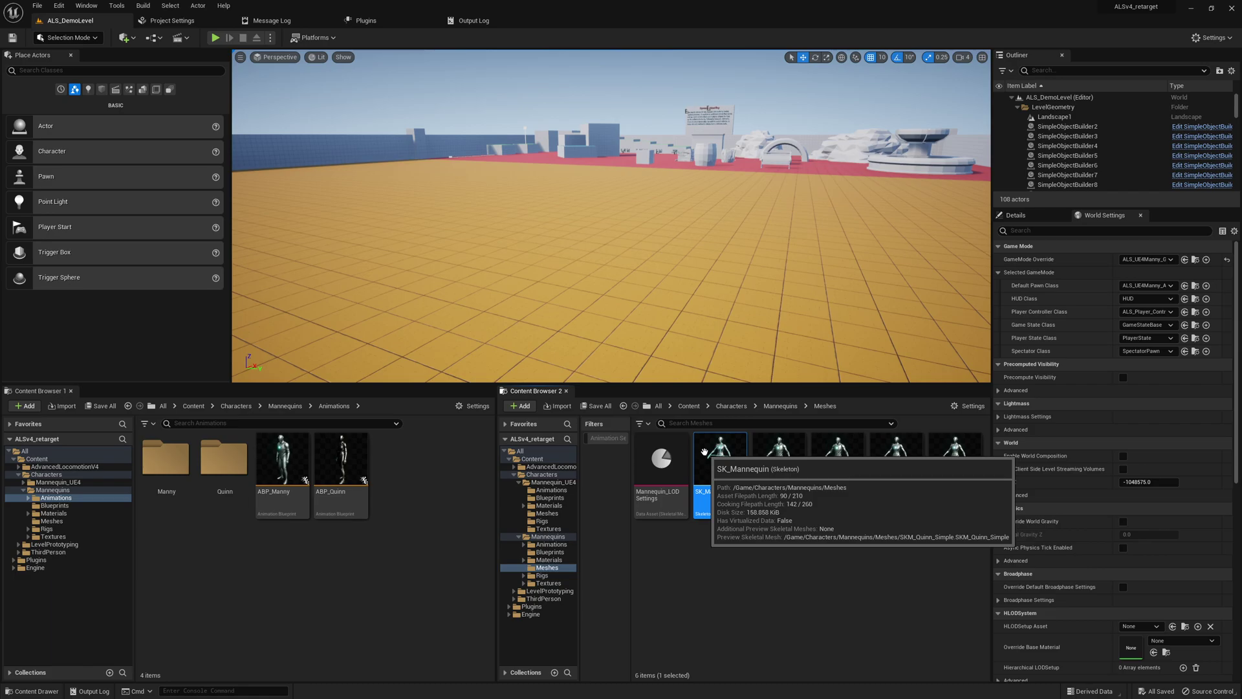
{"action": "double_click", "coordinate": [717, 449]}
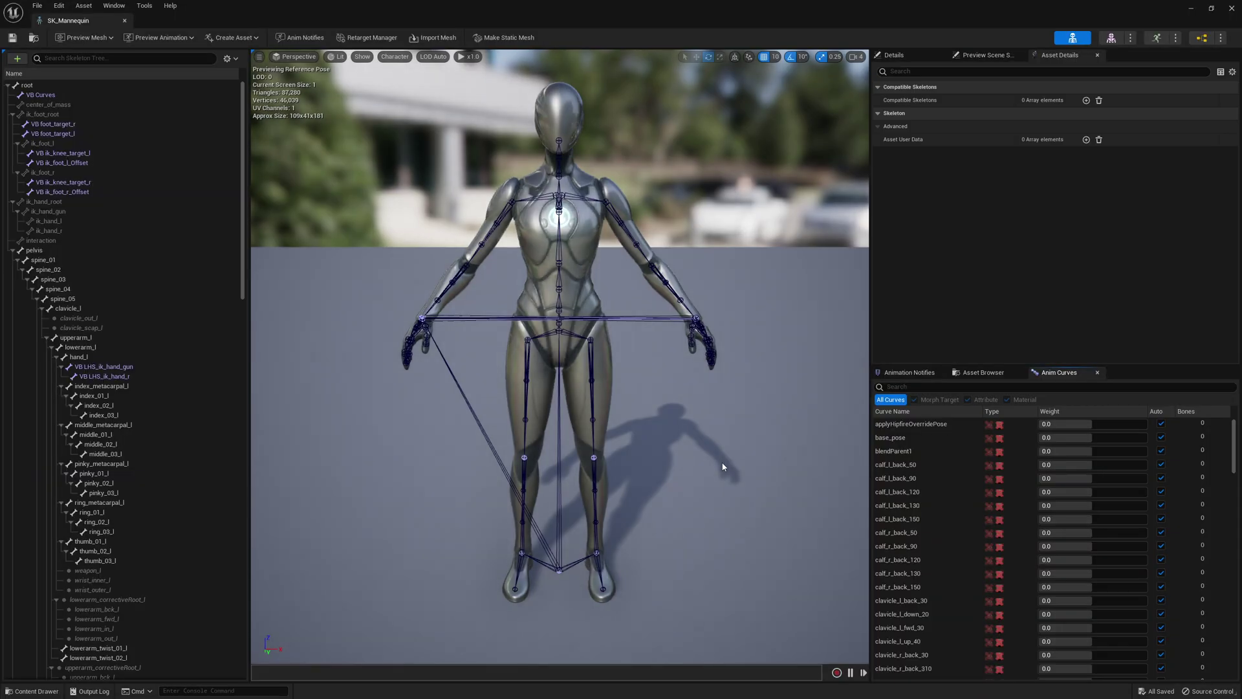
{"action": "scroll", "coordinate": [236, 295], "scroll_direction": "down", "scroll_amount": 5}
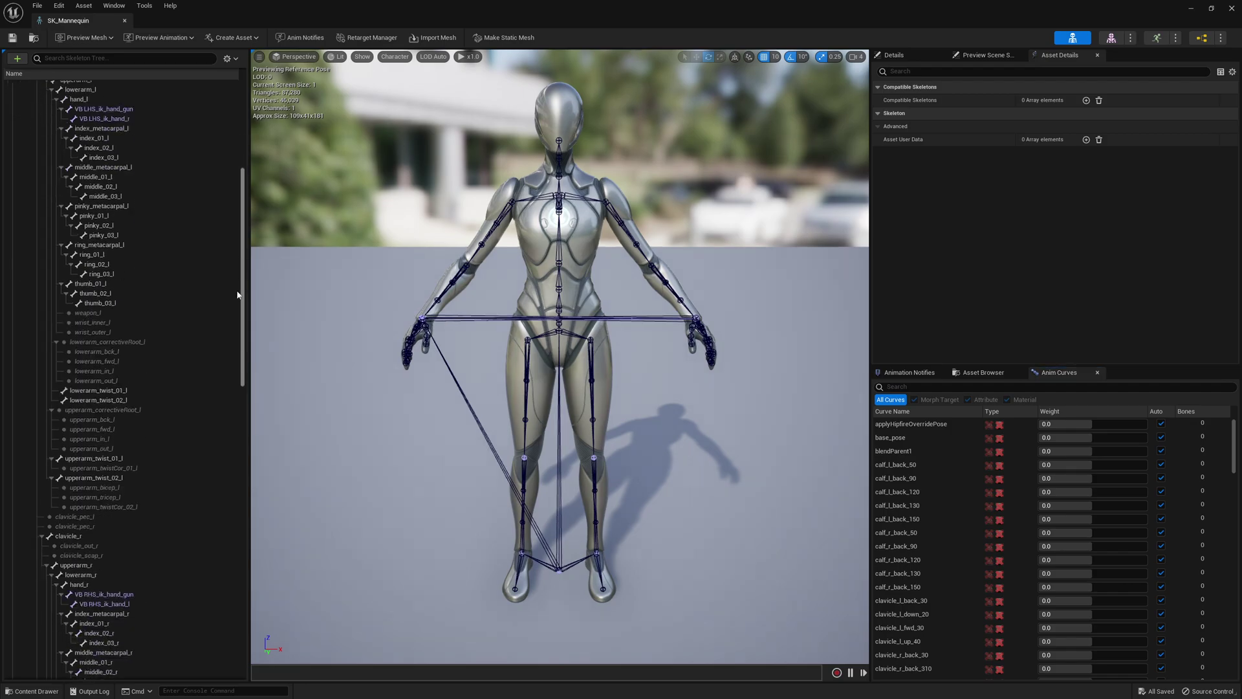
{"action": "scroll", "coordinate": [236, 295], "scroll_direction": "down", "scroll_amount": 10}
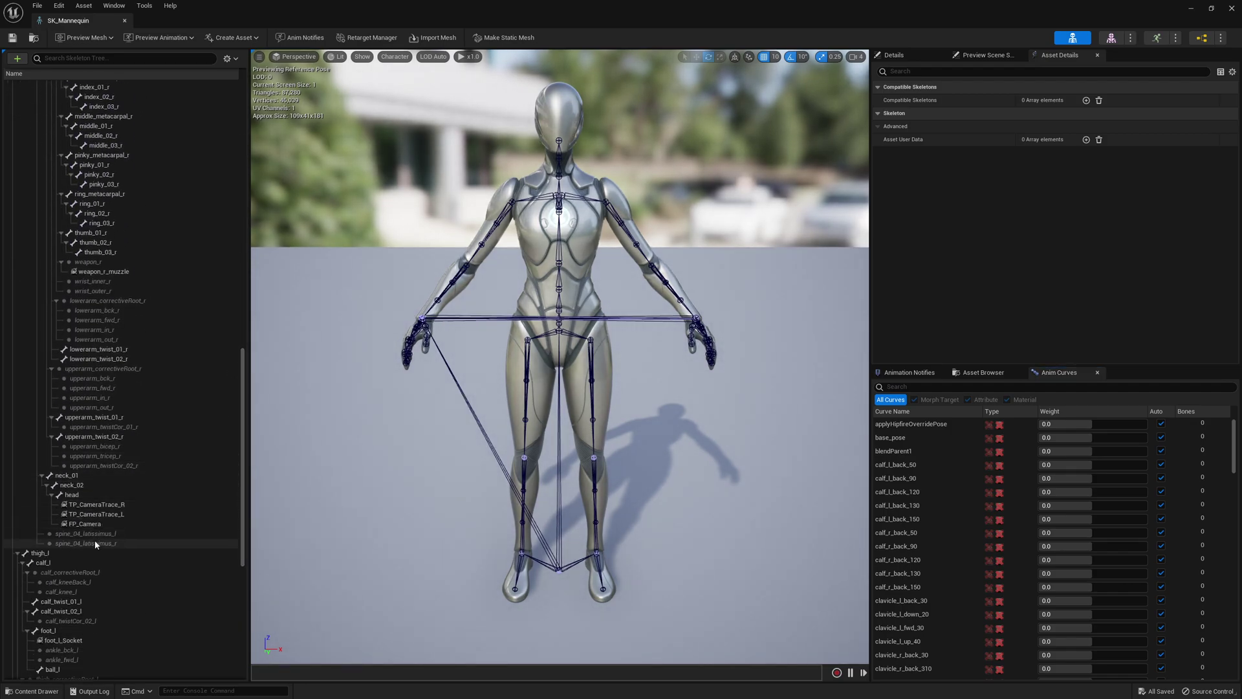
{"action": "left_click_drag", "start_coordinate": [1233, 444], "coordinate": [1231, 524]}
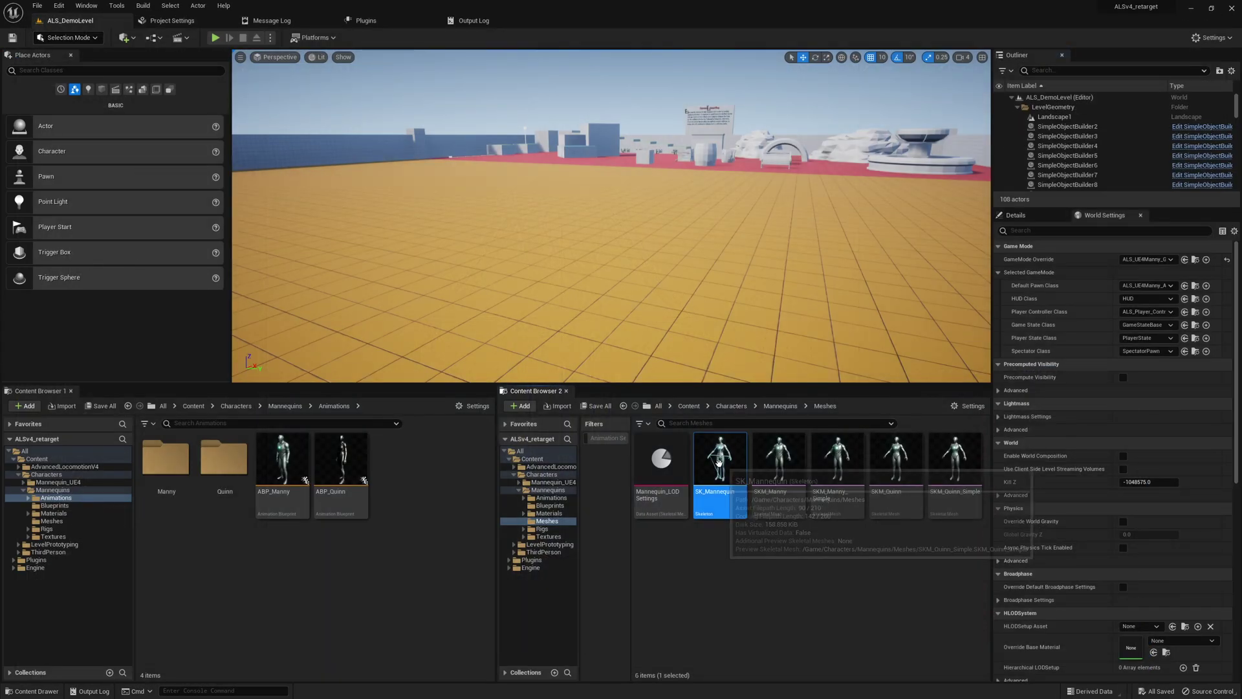
Run the Check Skeleton Curve Names scripted action on the SK_Mannequin skeleton and review its report in the Output Log
{"action": "right_click", "coordinate": [718, 462]}
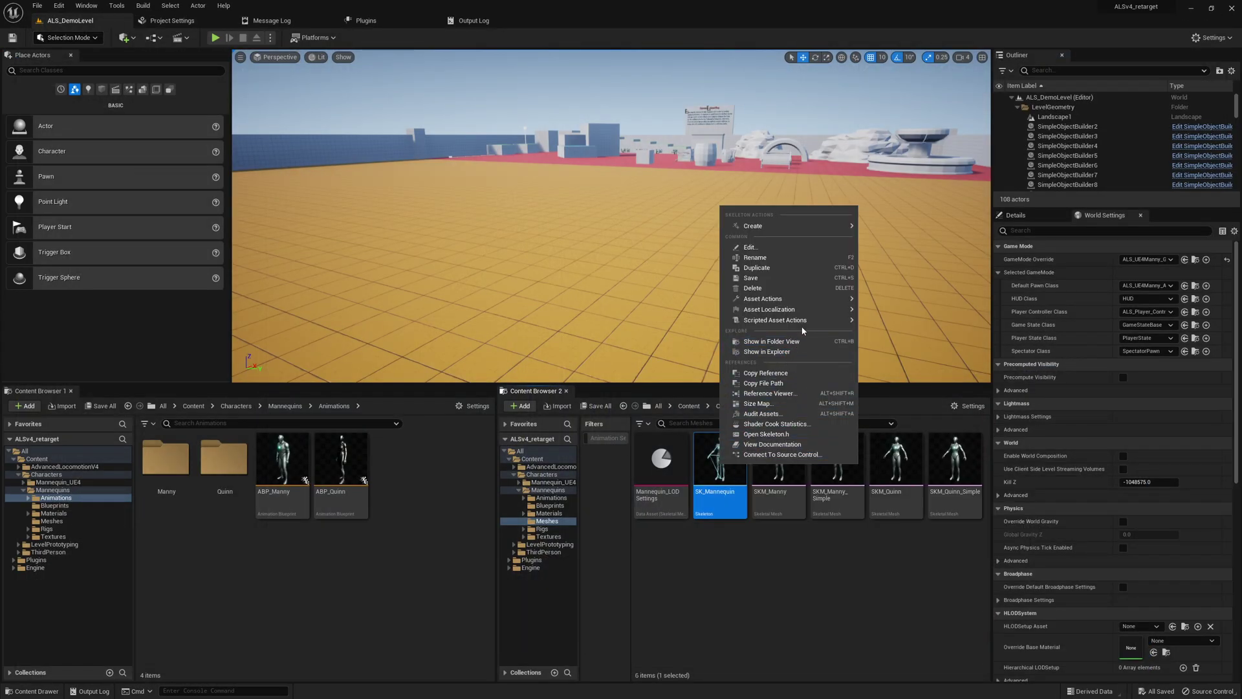
{"action": "mouse_move", "coordinate": [809, 320]}
{"action": "mouse_move", "coordinate": [896, 324]}
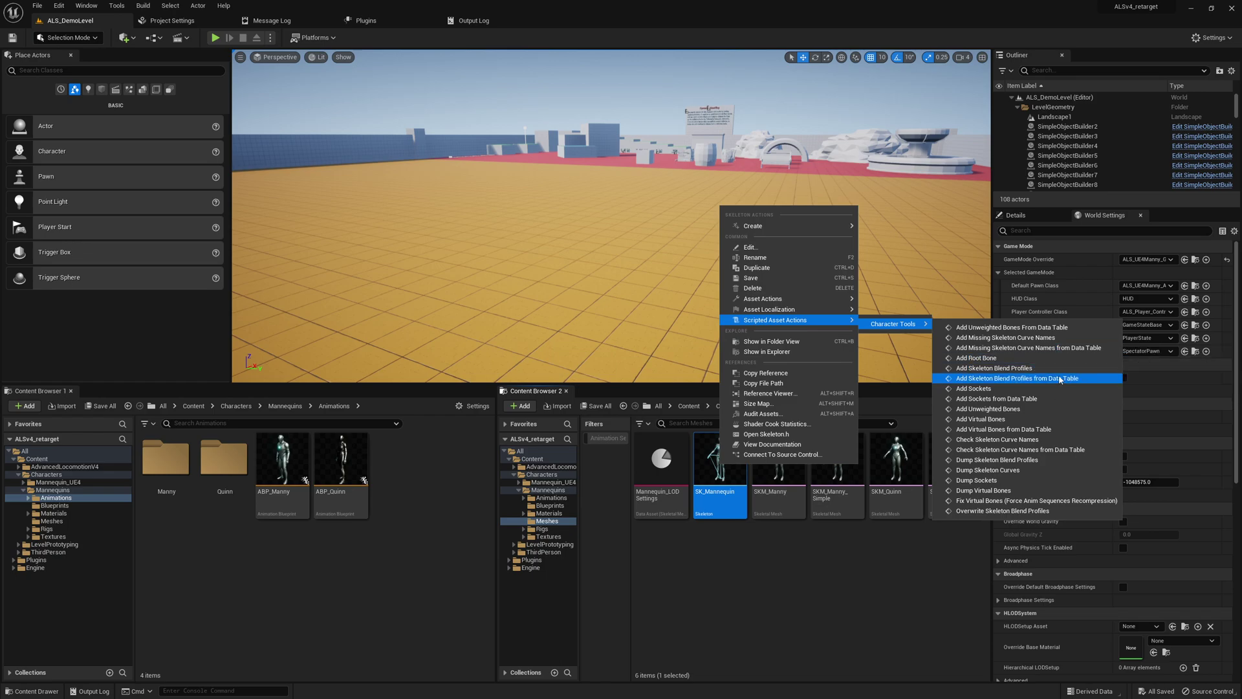
{"action": "left_click", "coordinate": [1059, 444]}
{"action": "left_click", "coordinate": [473, 20]}
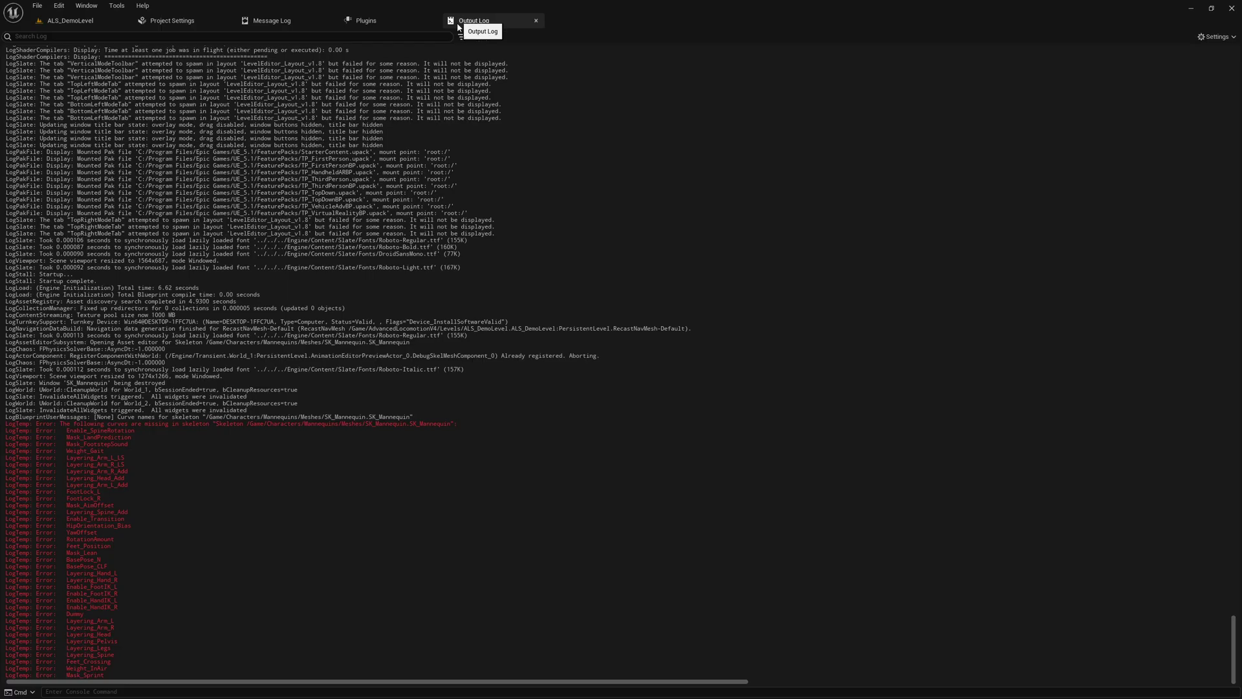
{"action": "left_click_drag", "start_coordinate": [108, 673], "coordinate": [6, 417]}
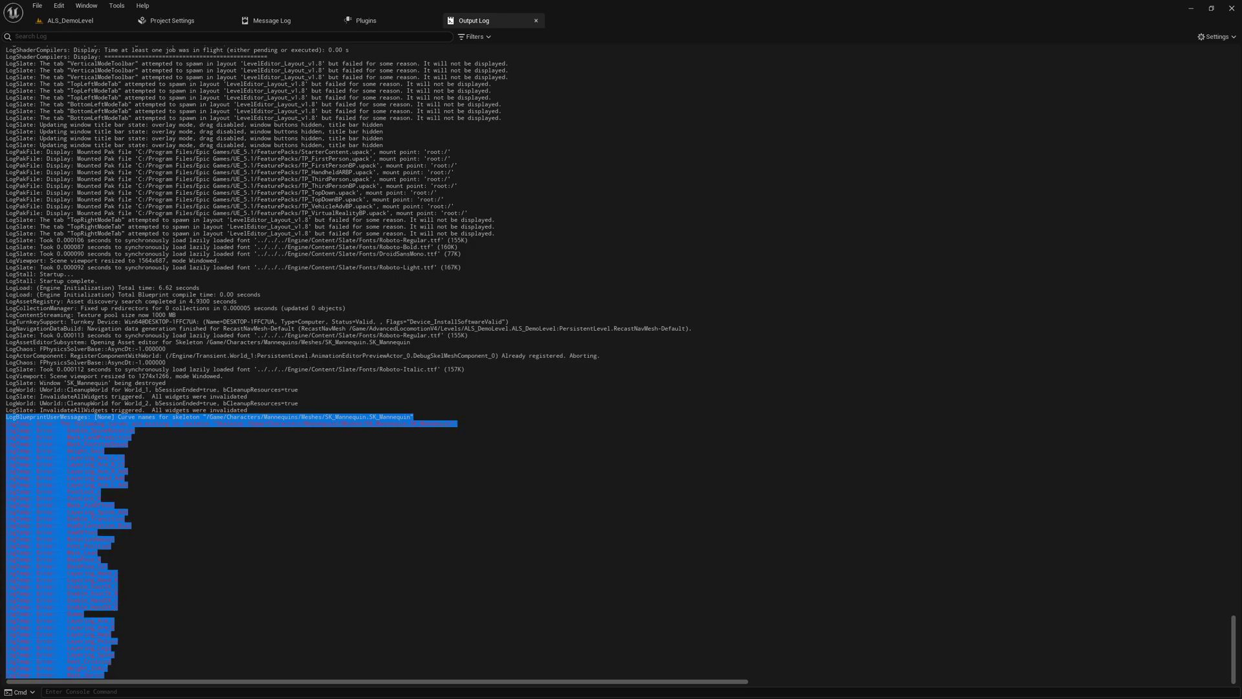
Return to ALS_DemoLevel and run the Add Missing Skeleton Curve Names scripted action on the SK_Mannequin skeleton
{"action": "left_click", "coordinate": [77, 25]}
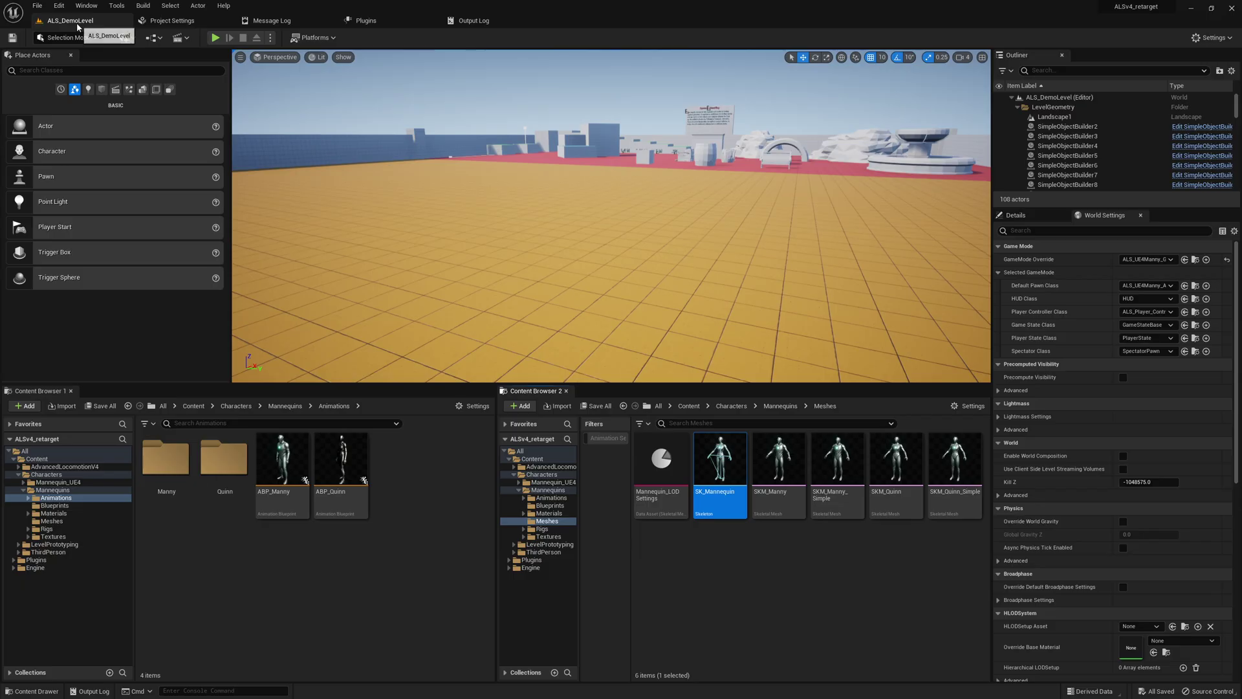
{"action": "right_click", "coordinate": [720, 459]}
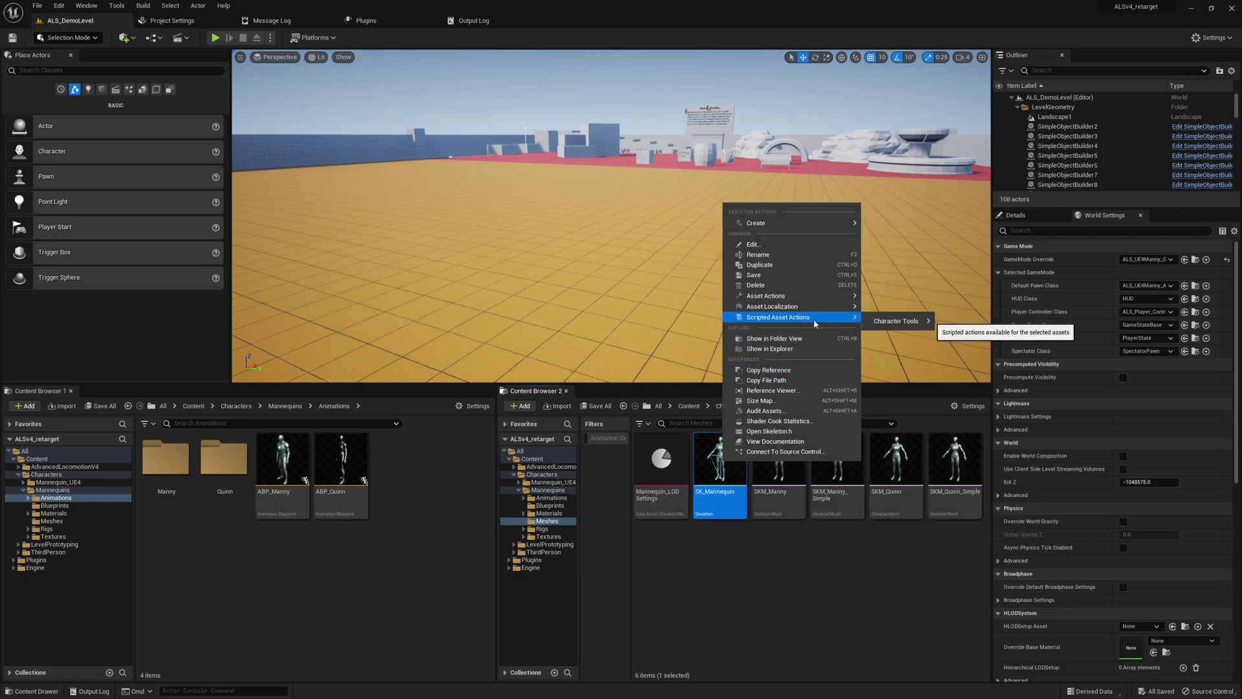
{"action": "mouse_move", "coordinate": [885, 324]}
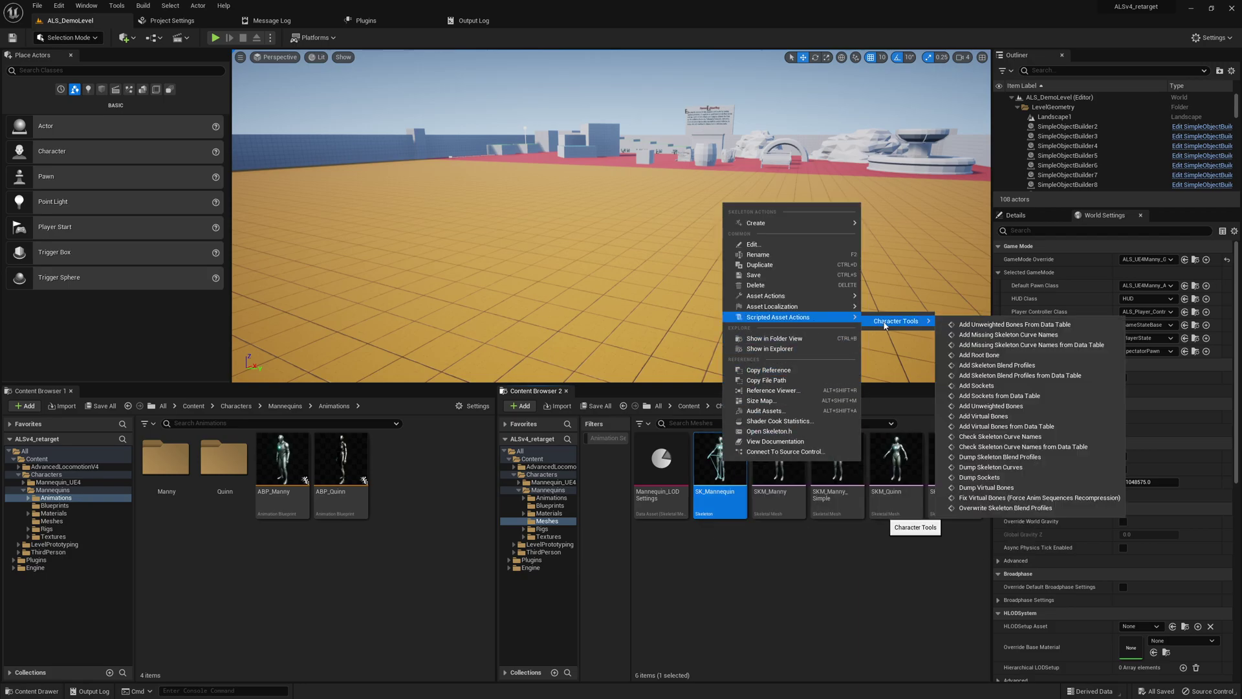
{"action": "left_click", "coordinate": [1015, 335]}
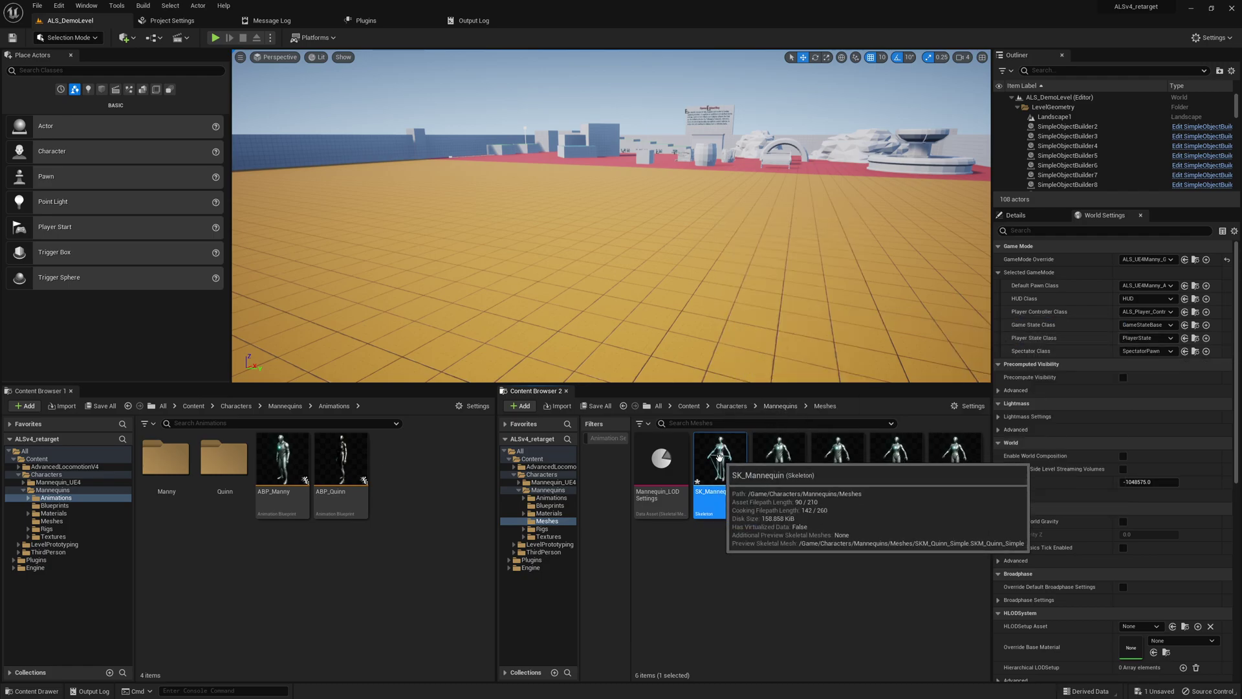
Review the added skeleton curves for SK_Mannequin in the Output Log and clear the log
{"action": "right_click", "coordinate": [717, 456]}
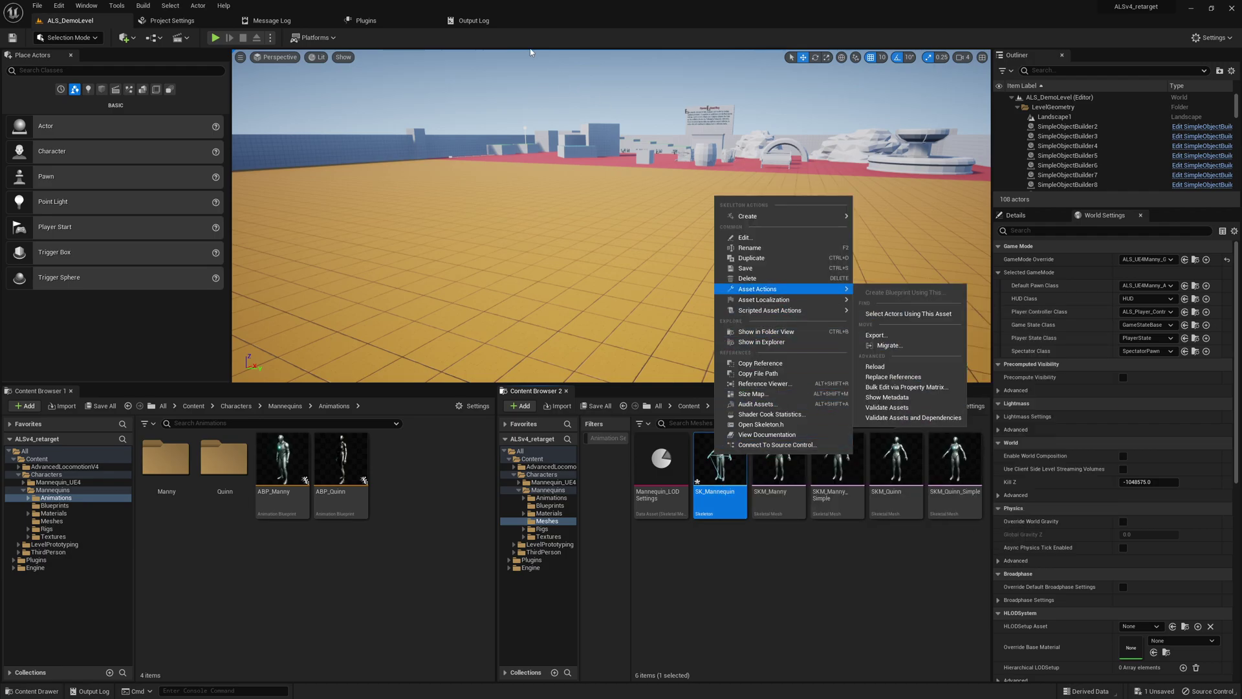
{"action": "left_click", "coordinate": [476, 20]}
{"action": "right_click", "coordinate": [455, 95]}
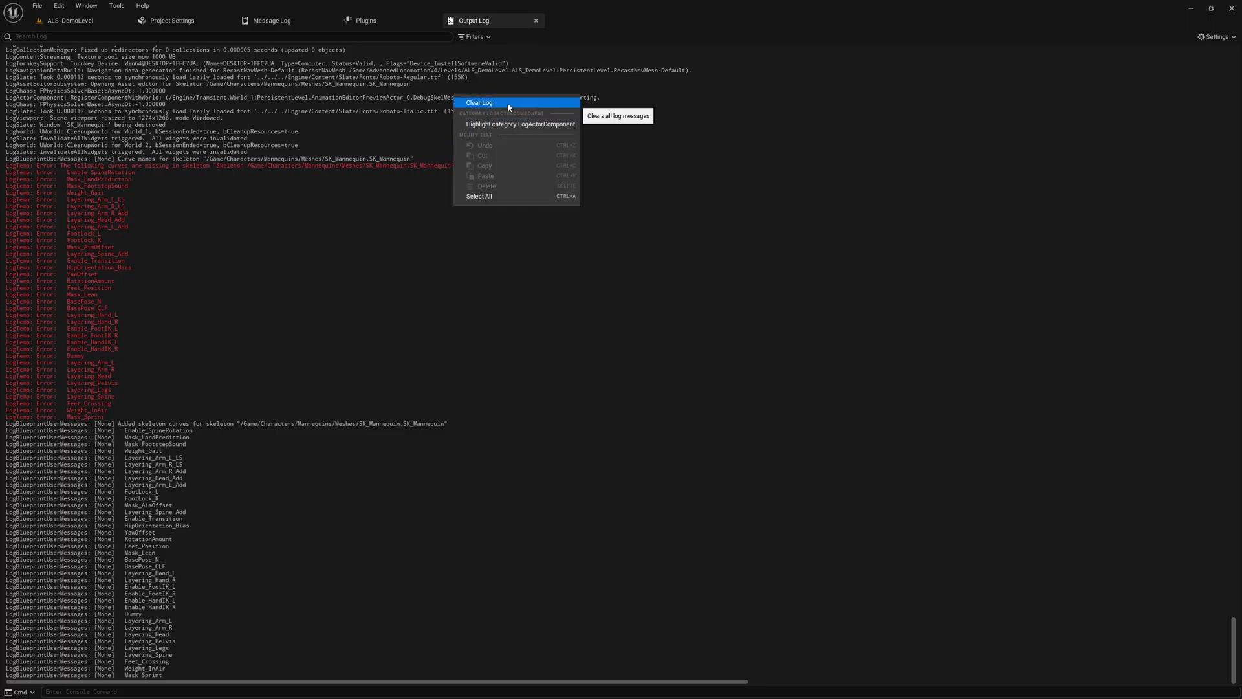
{"action": "left_click", "coordinate": [346, 316]}
{"action": "left_click_drag", "start_coordinate": [132, 414], "coordinate": [185, 669]}
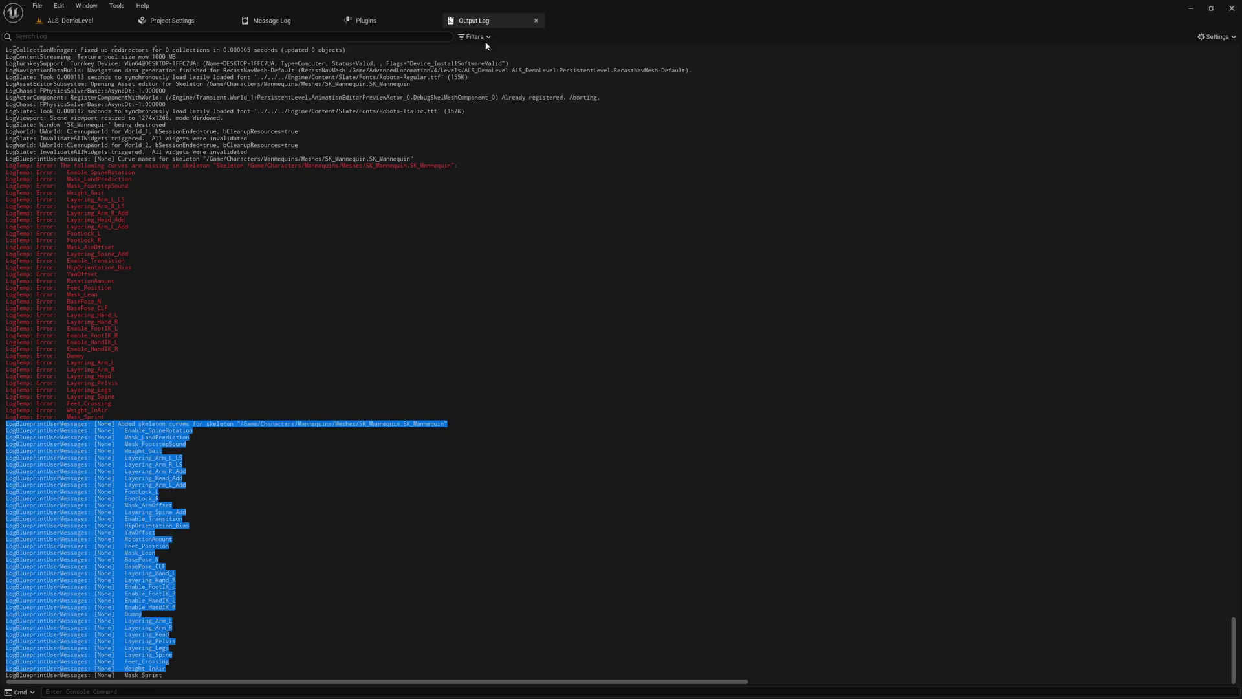
{"action": "right_click", "coordinate": [206, 212]}
{"action": "left_click", "coordinate": [222, 220]}
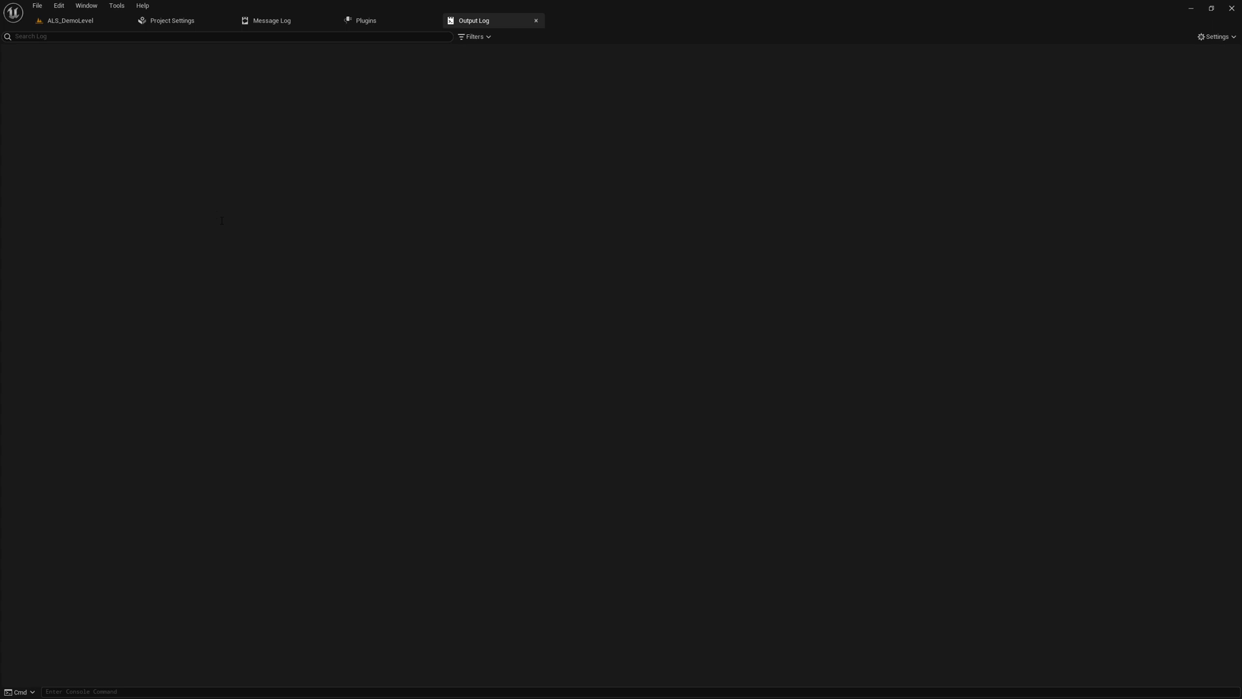
Rerun the Check Skeleton Curve Names scripted action on SK_Mannequin and review its report in the Output Log
{"action": "left_click", "coordinate": [78, 21]}
{"action": "right_click", "coordinate": [717, 469]}
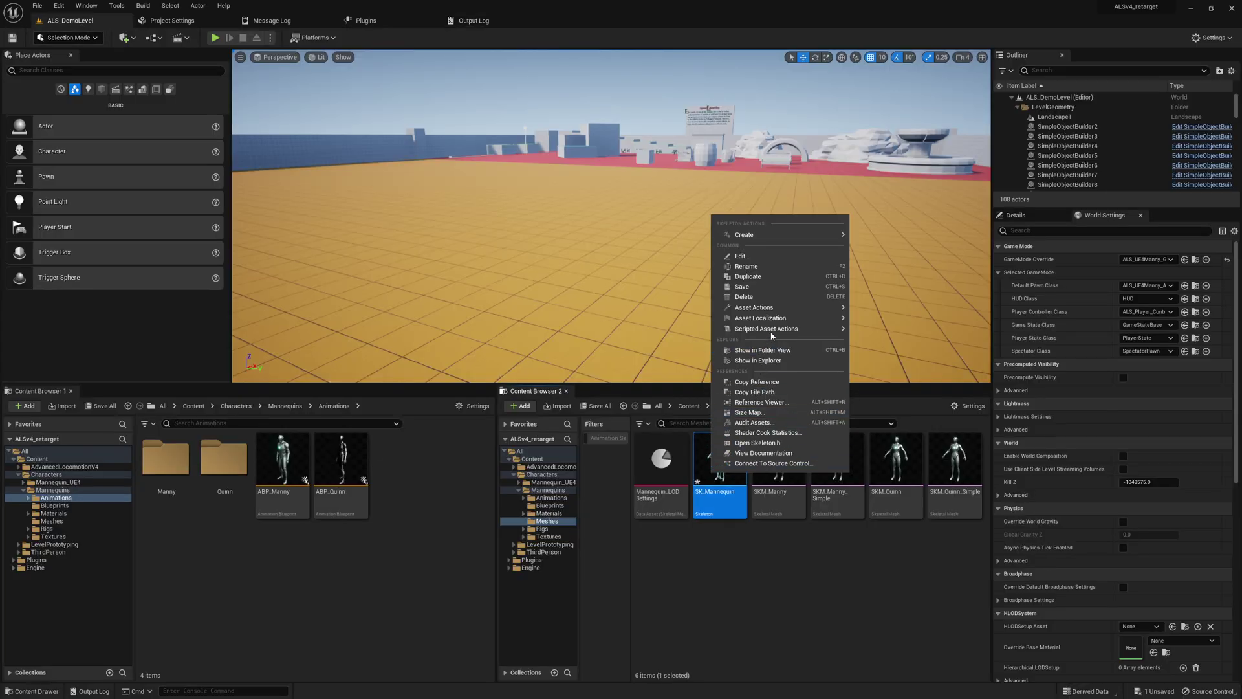
{"action": "mouse_move", "coordinate": [773, 330]}
{"action": "mouse_move", "coordinate": [883, 333]}
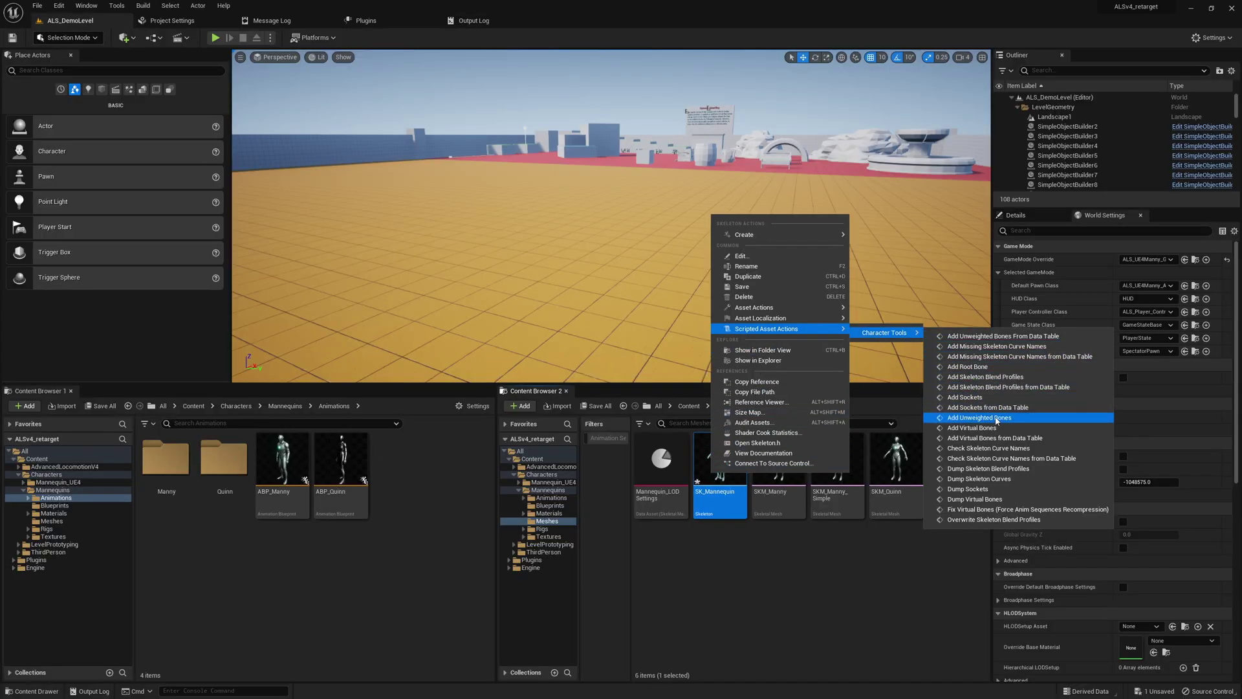
{"action": "left_click", "coordinate": [996, 442]}
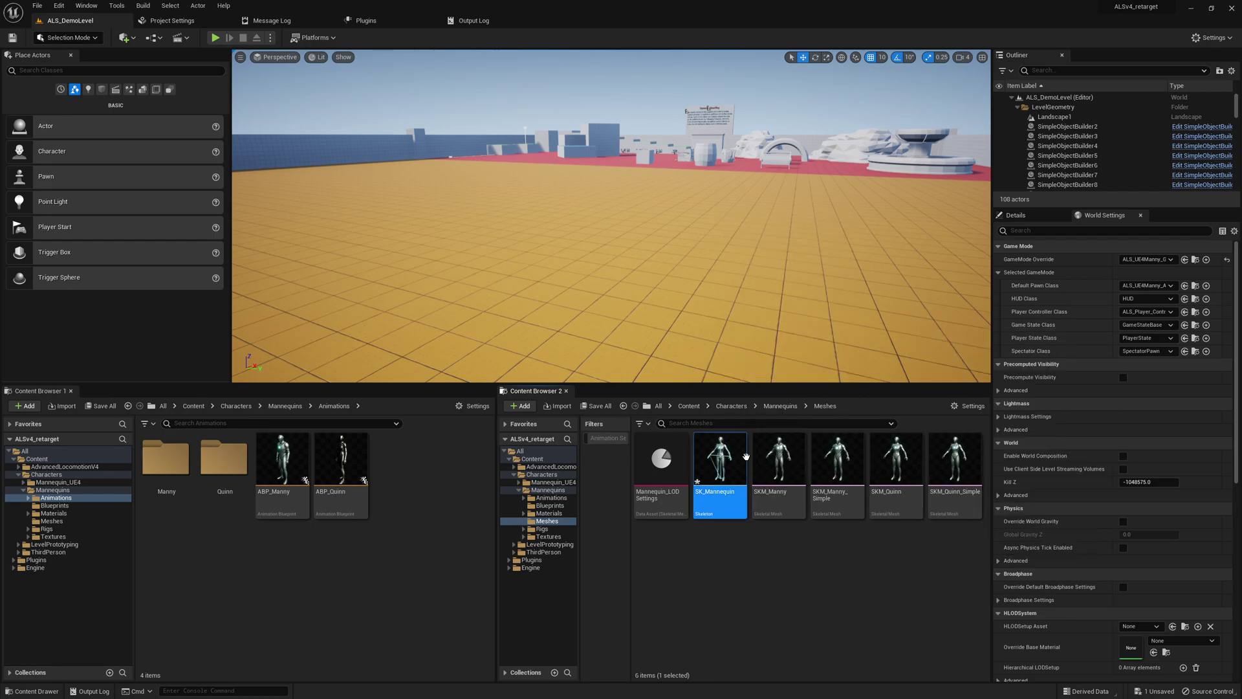
{"action": "double_click", "coordinate": [744, 456]}
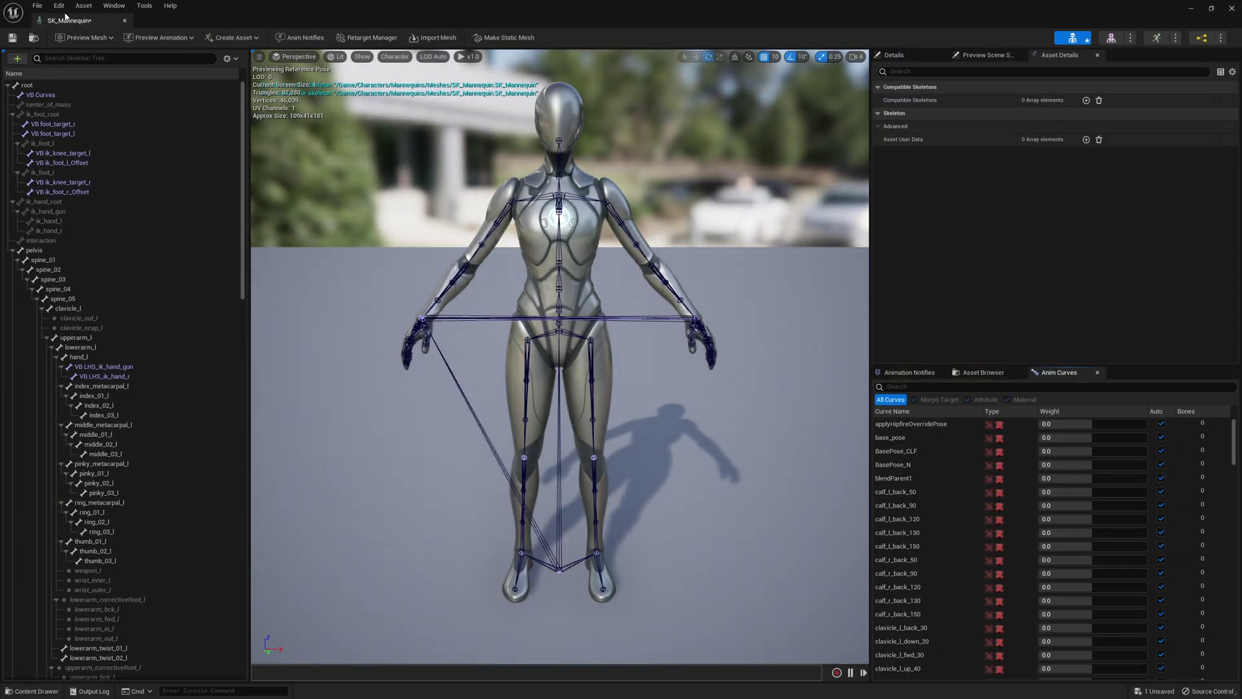
{"action": "middle_click", "coordinate": [64, 19]}
{"action": "left_click", "coordinate": [482, 22]}
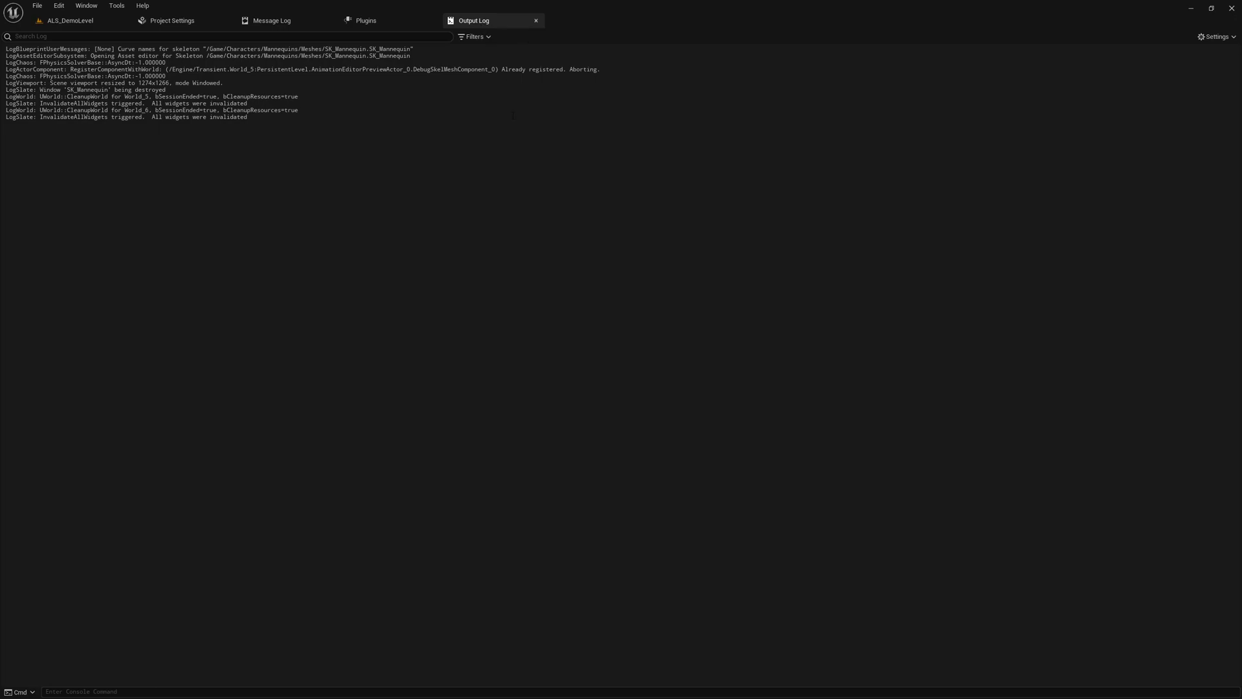
{"action": "left_click_drag", "start_coordinate": [240, 118], "coordinate": [6, 49]}
{"action": "left_click", "coordinate": [465, 275]}
Open the SK_Mannequin skeleton from Characters/Mannequins/Meshes, examine its blend profiles, and fit its window to half of the screen
{"action": "left_click", "coordinate": [72, 20]}
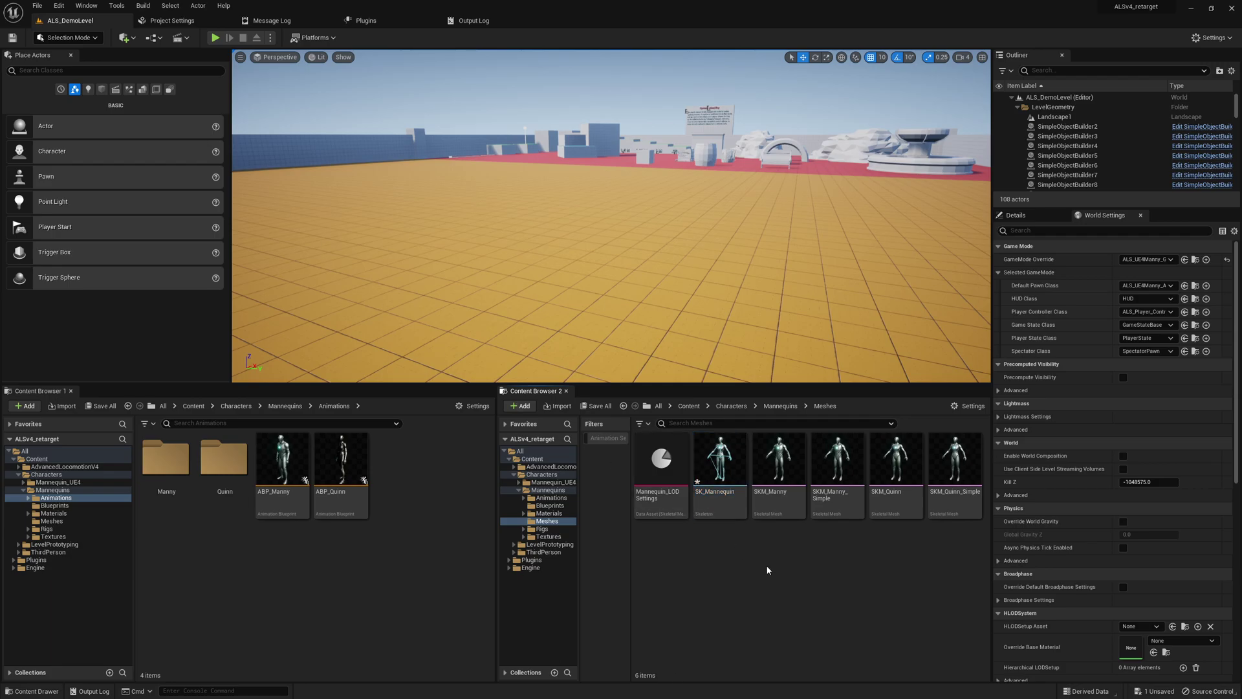
{"action": "double_click", "coordinate": [719, 460]}
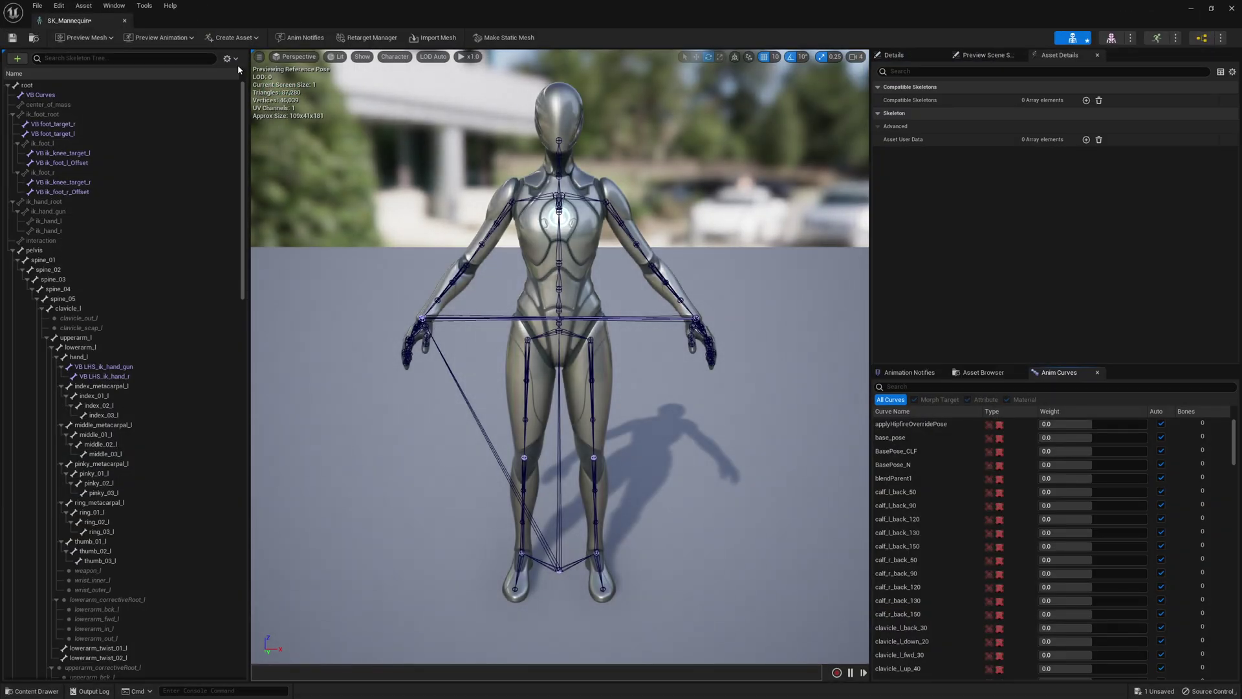
{"action": "left_click", "coordinate": [228, 58]}
{"action": "mouse_move", "coordinate": [242, 86]}
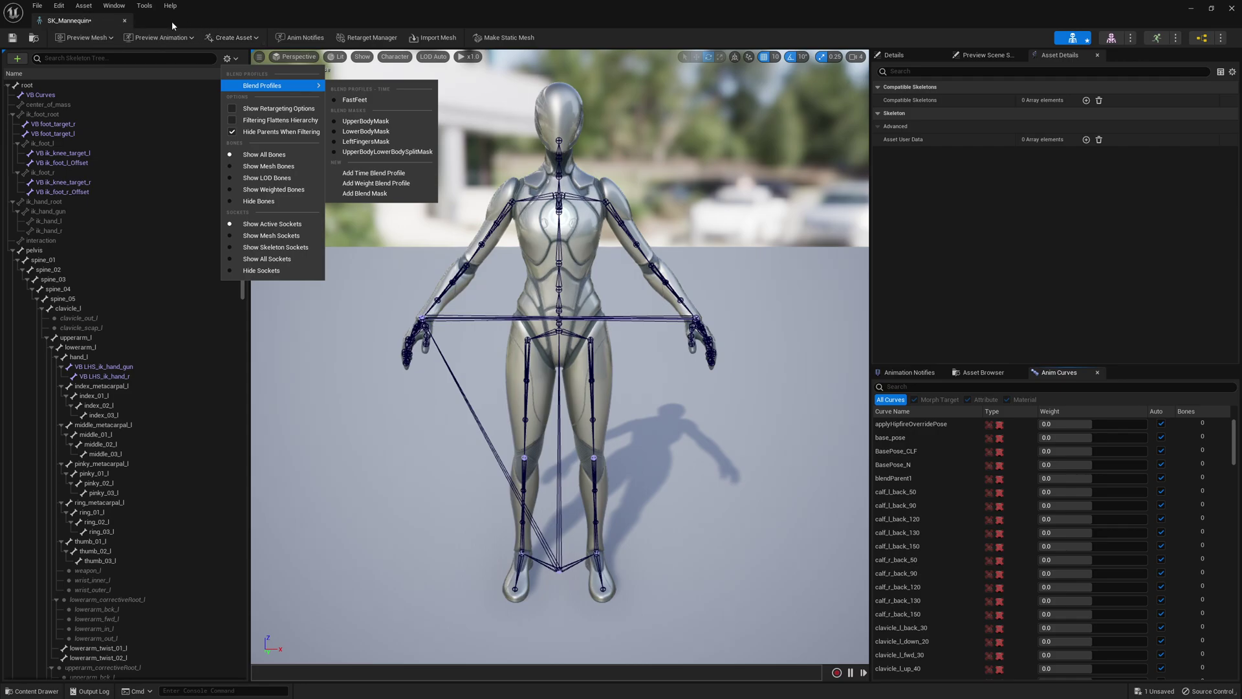
{"action": "left_click_drag", "start_coordinate": [292, 17], "coordinate": [1241, 29]}
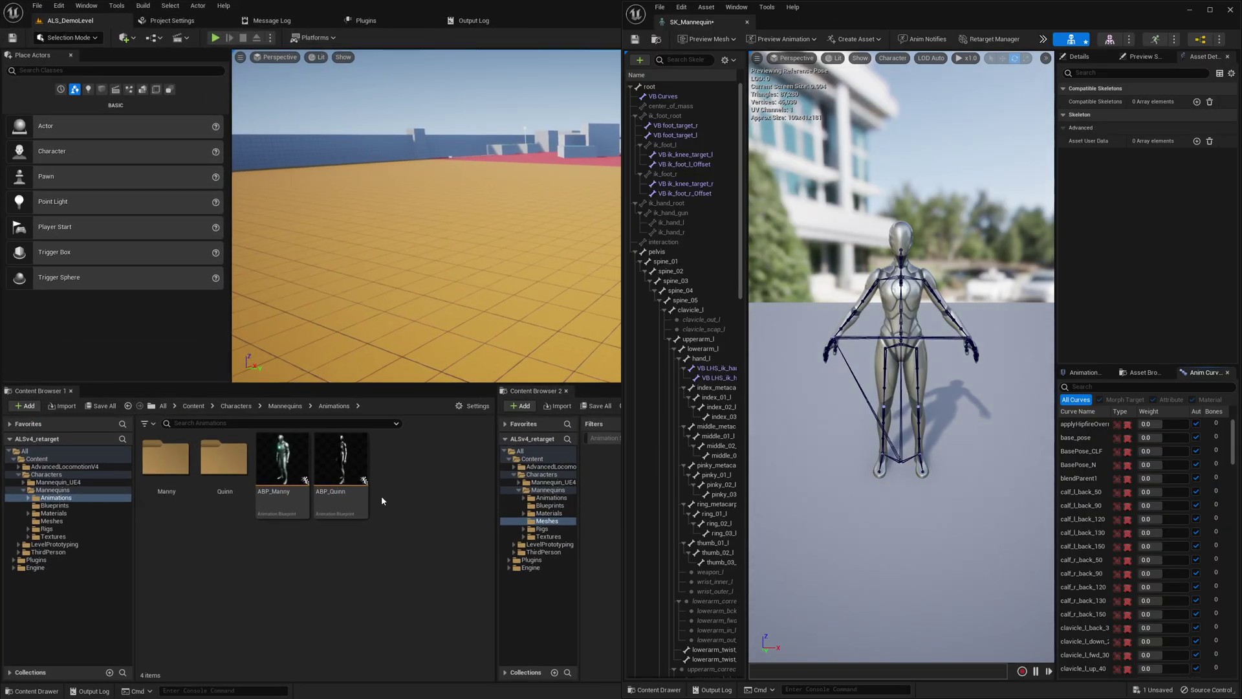
{"action": "left_click", "coordinate": [235, 406]}
{"action": "double_click", "coordinate": [167, 456]}
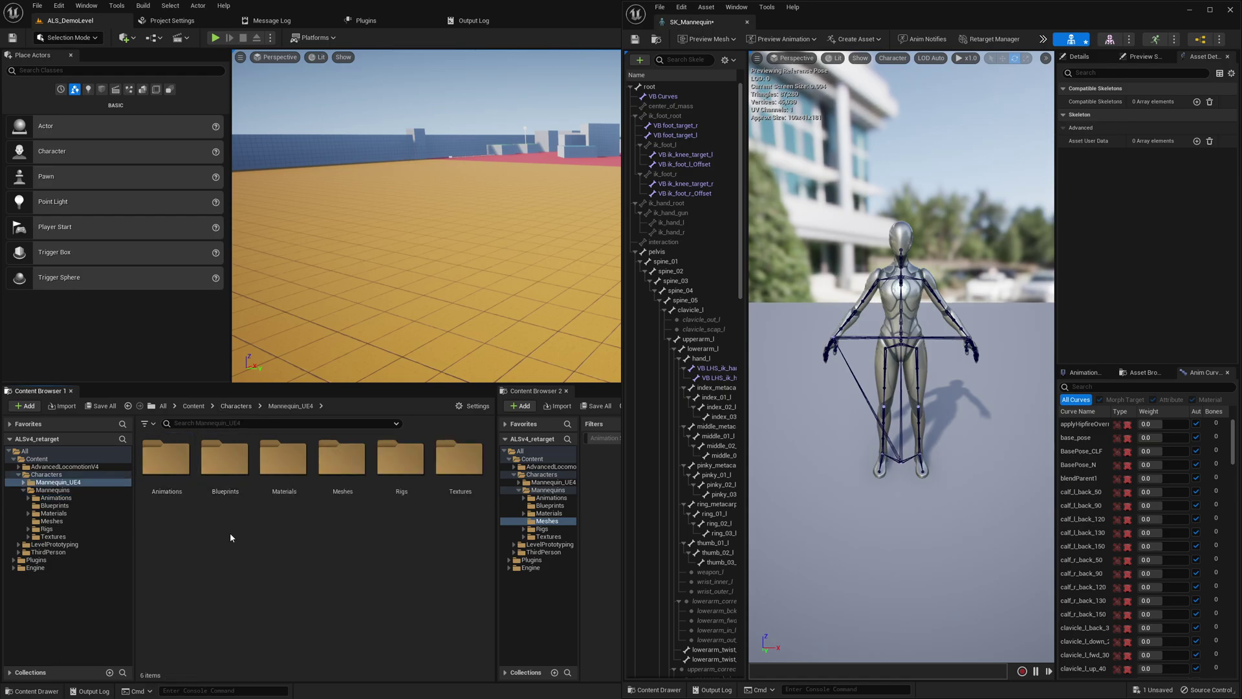
{"action": "double_click", "coordinate": [342, 458]}
{"action": "left_click", "coordinate": [181, 462]}
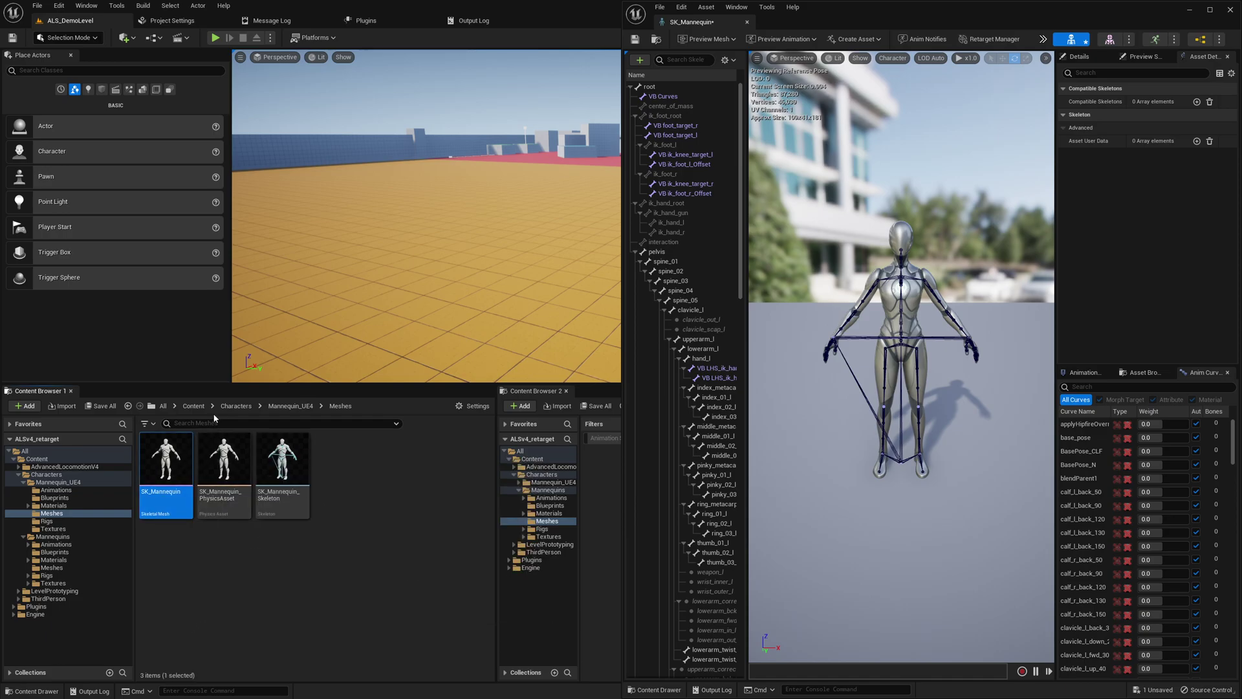
Open ALS_Mannequin_Skeleton from AdvancedLocomotionV4/CharacterAssets/MannequinSkeleton and tile its window beside the SK_Mannequin editor
{"action": "left_click", "coordinate": [194, 405]}
{"action": "double_click", "coordinate": [166, 458]}
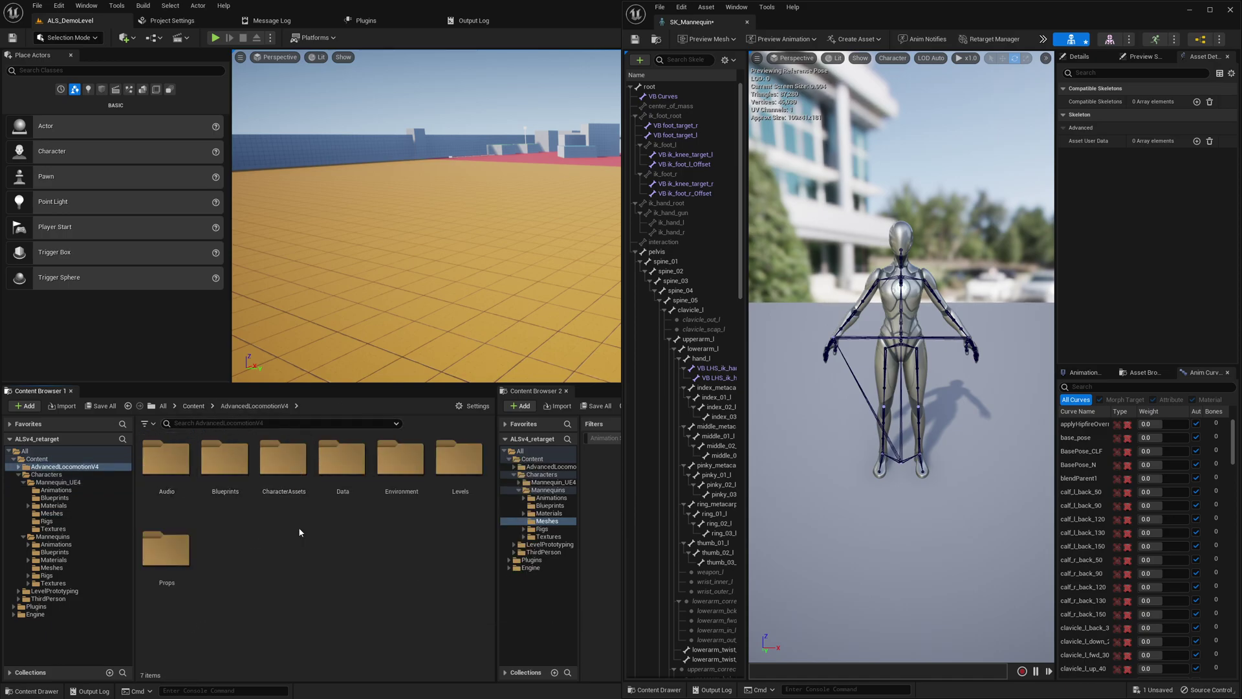
{"action": "double_click", "coordinate": [290, 462]}
{"action": "double_click", "coordinate": [167, 458]}
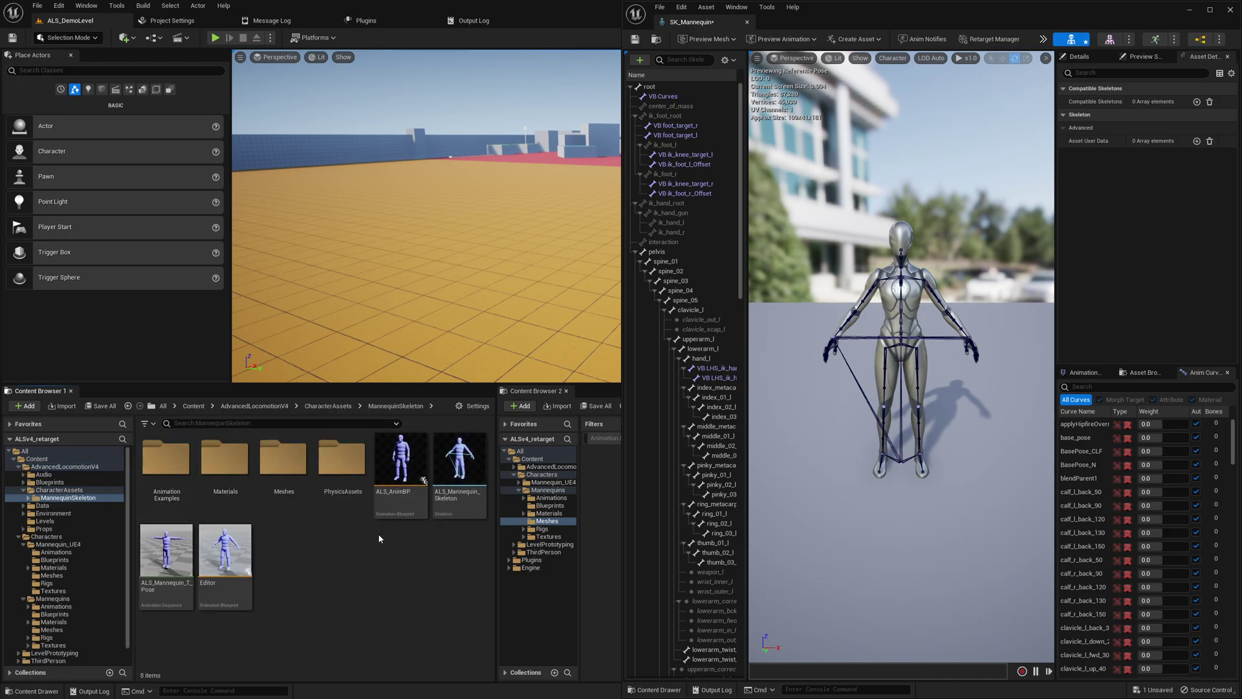
{"action": "double_click", "coordinate": [459, 501]}
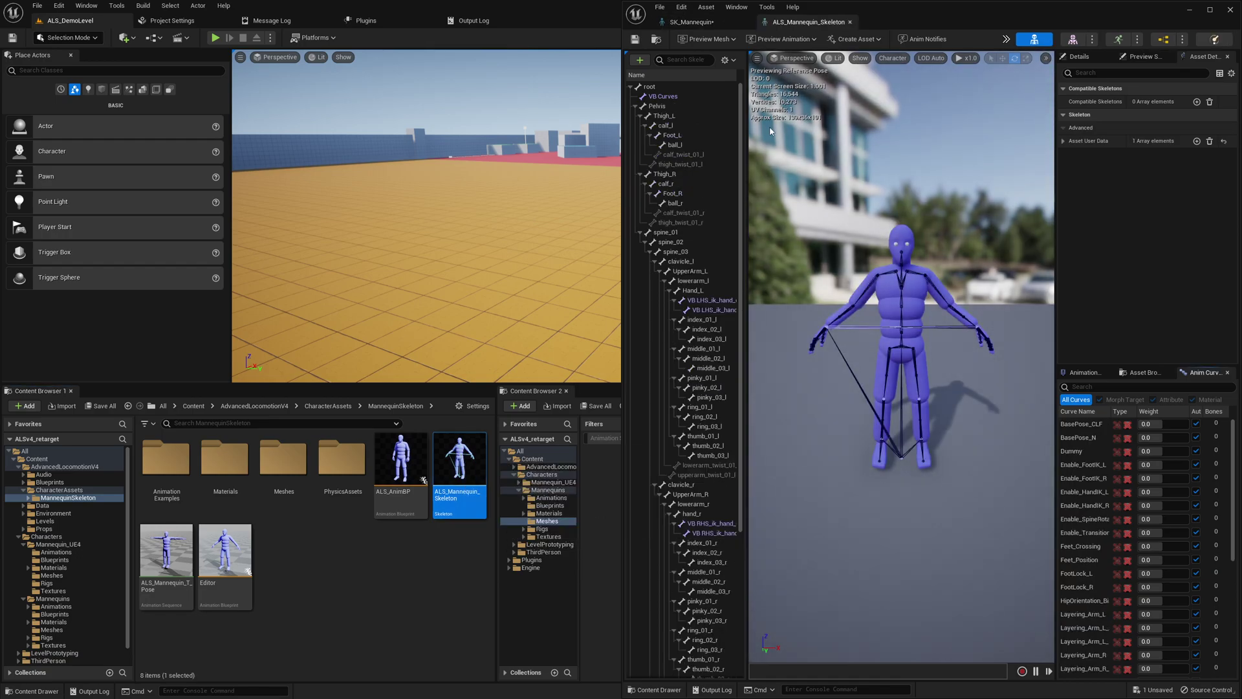
{"action": "left_click_drag", "start_coordinate": [808, 22], "coordinate": [422, 82]}
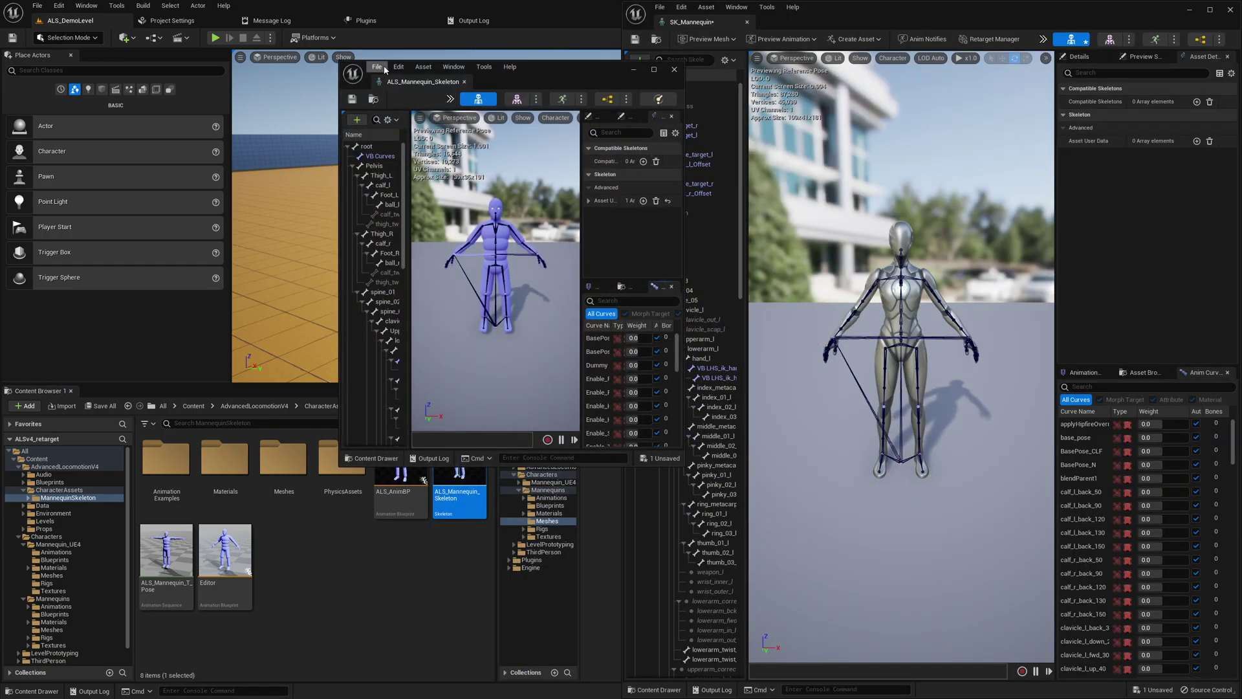
{"action": "key", "text": "super+Left"}
Compare the blend profiles of ALS_Mannequin_Skeleton and SK_Mannequin, and close both skeleton editors
{"action": "left_click", "coordinate": [107, 59]}
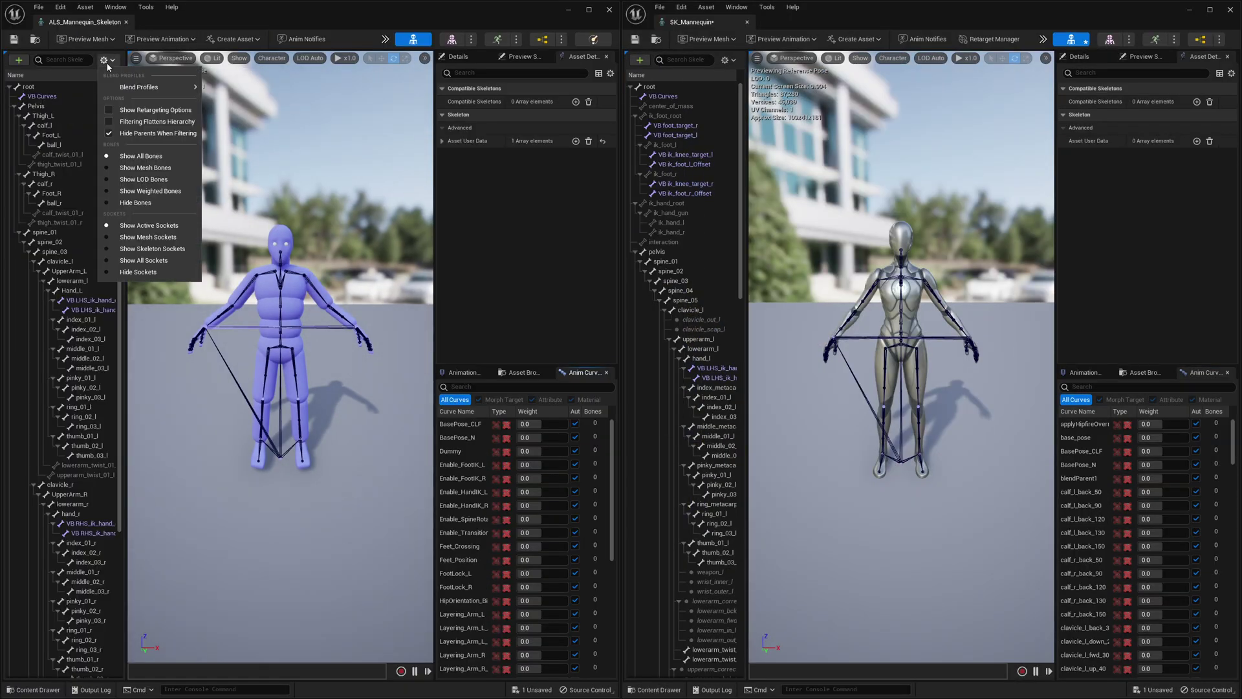
{"action": "mouse_move", "coordinate": [155, 87]}
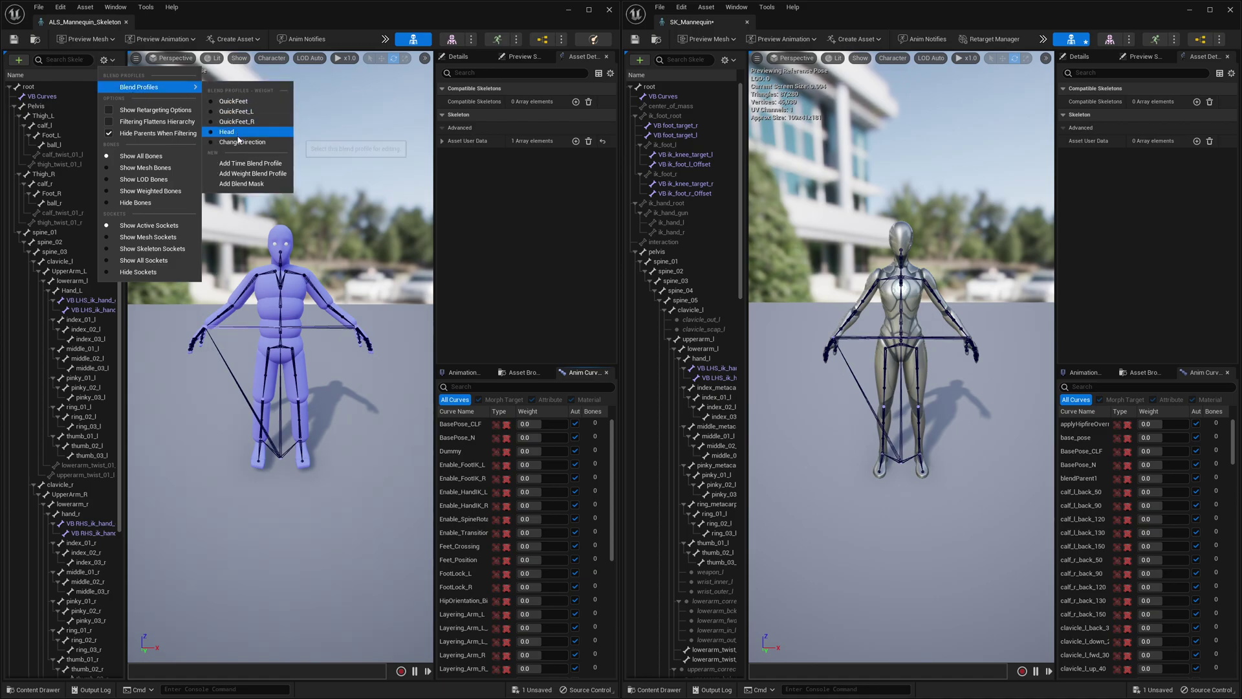
{"action": "left_click", "coordinate": [733, 59]}
{"action": "mouse_move", "coordinate": [769, 86]}
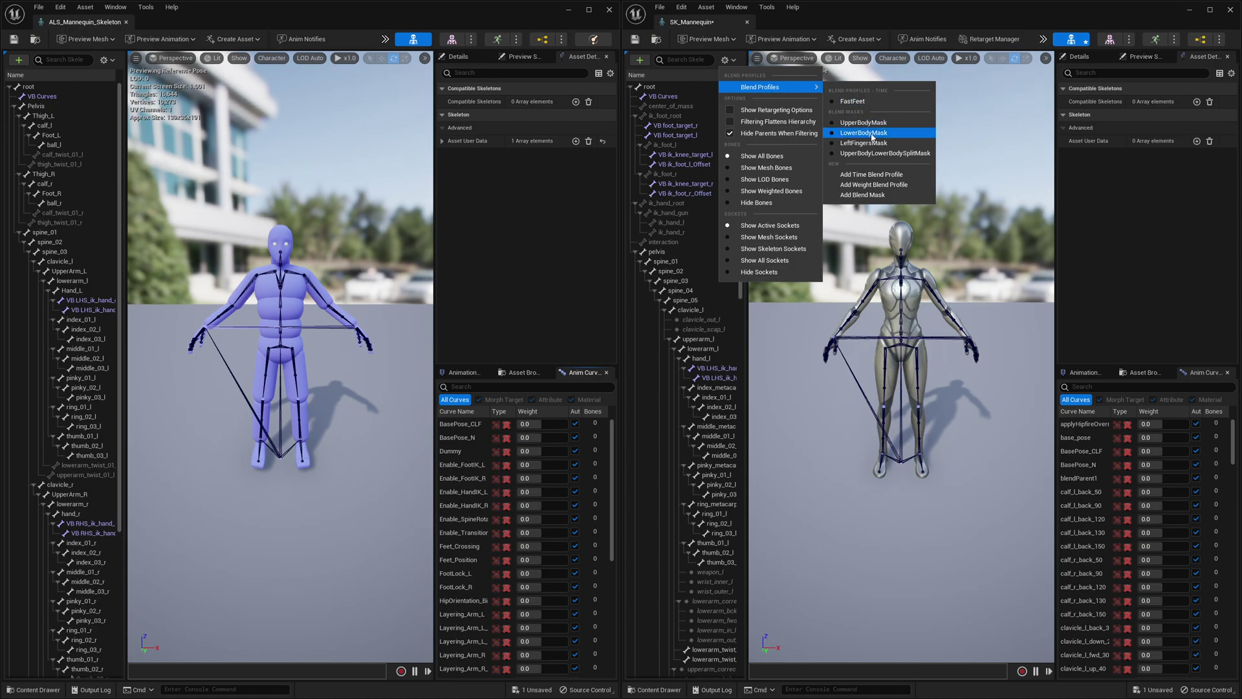
{"action": "left_click", "coordinate": [835, 18]}
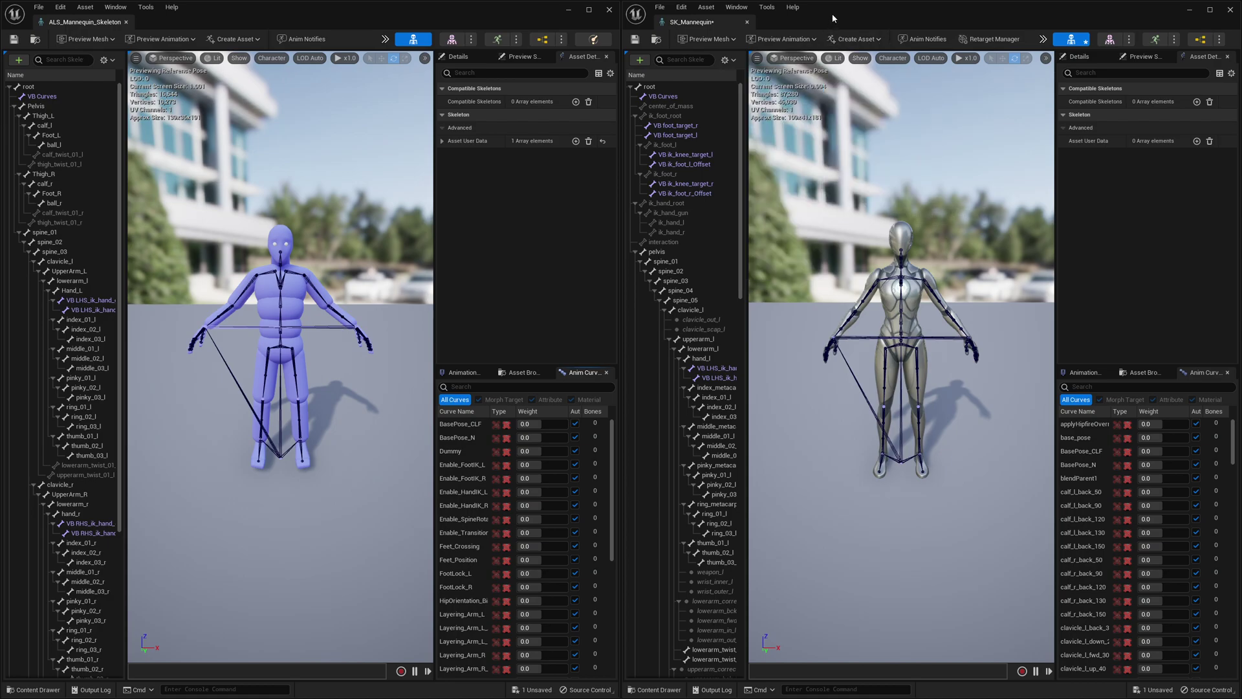
{"action": "middle_click", "coordinate": [684, 25]}
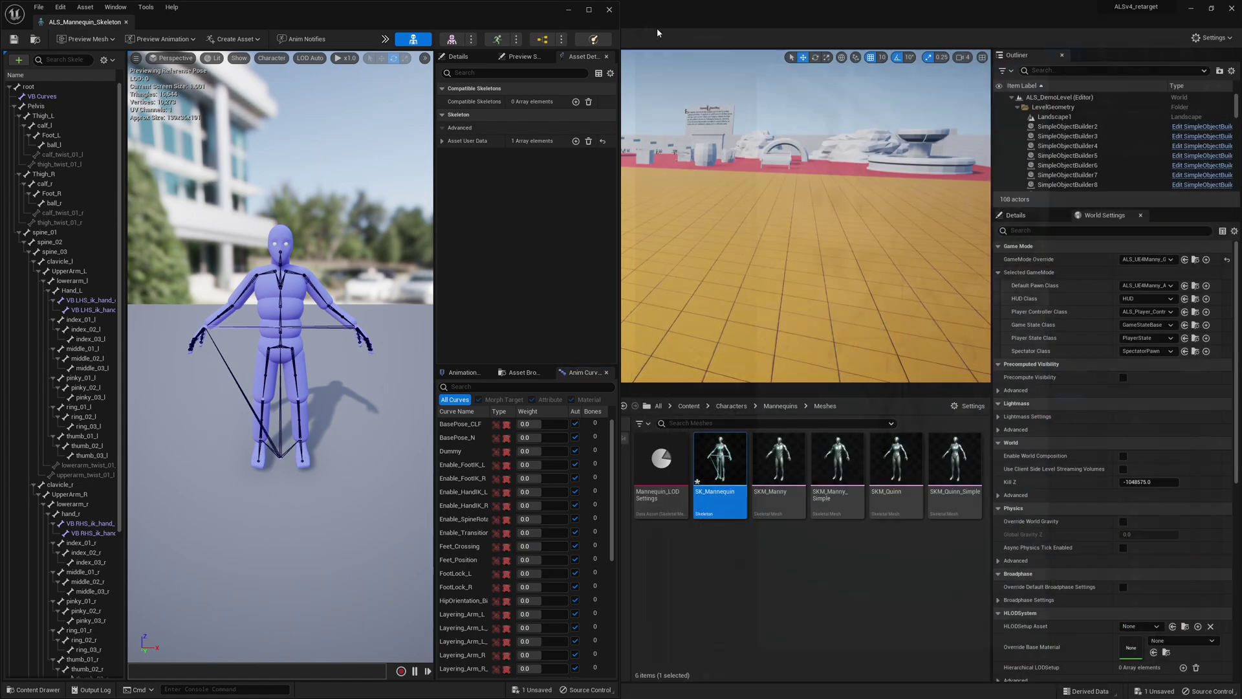
{"action": "middle_click", "coordinate": [90, 24]}
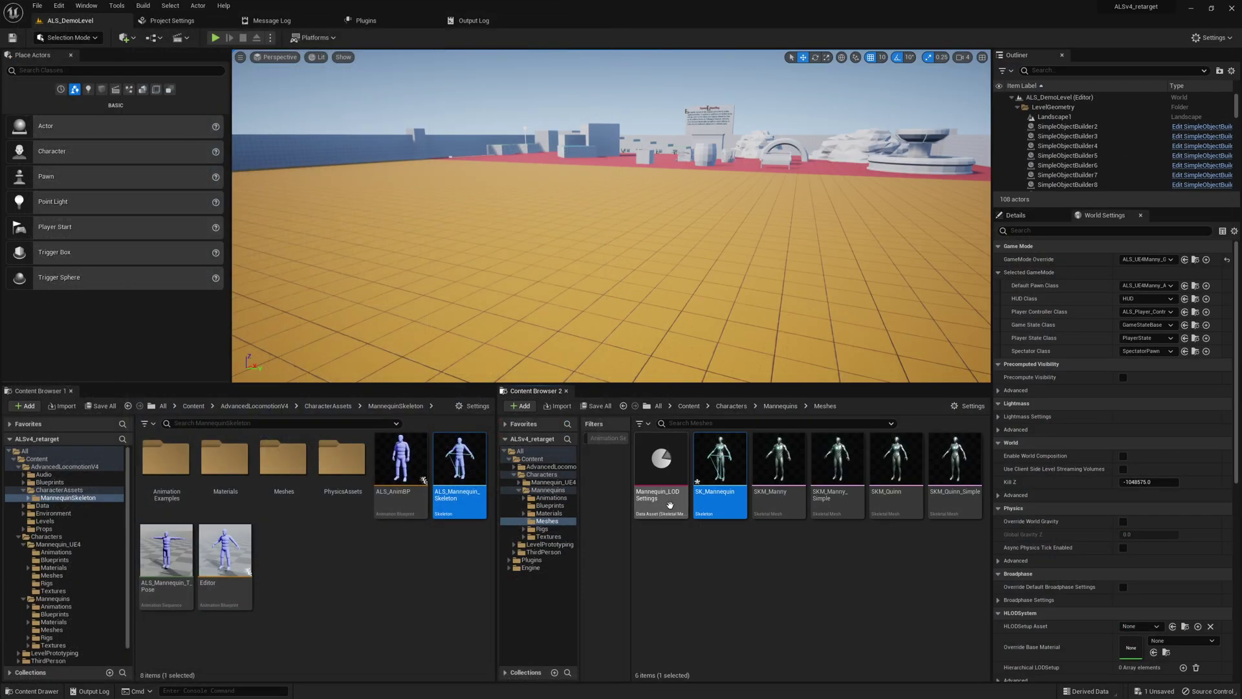
Run the Add Skeleton Blend Profiles scripted action on the SK_Mannequin skeleton with Overwrite left off
{"action": "right_click", "coordinate": [724, 466]}
{"action": "mouse_move", "coordinate": [810, 323]}
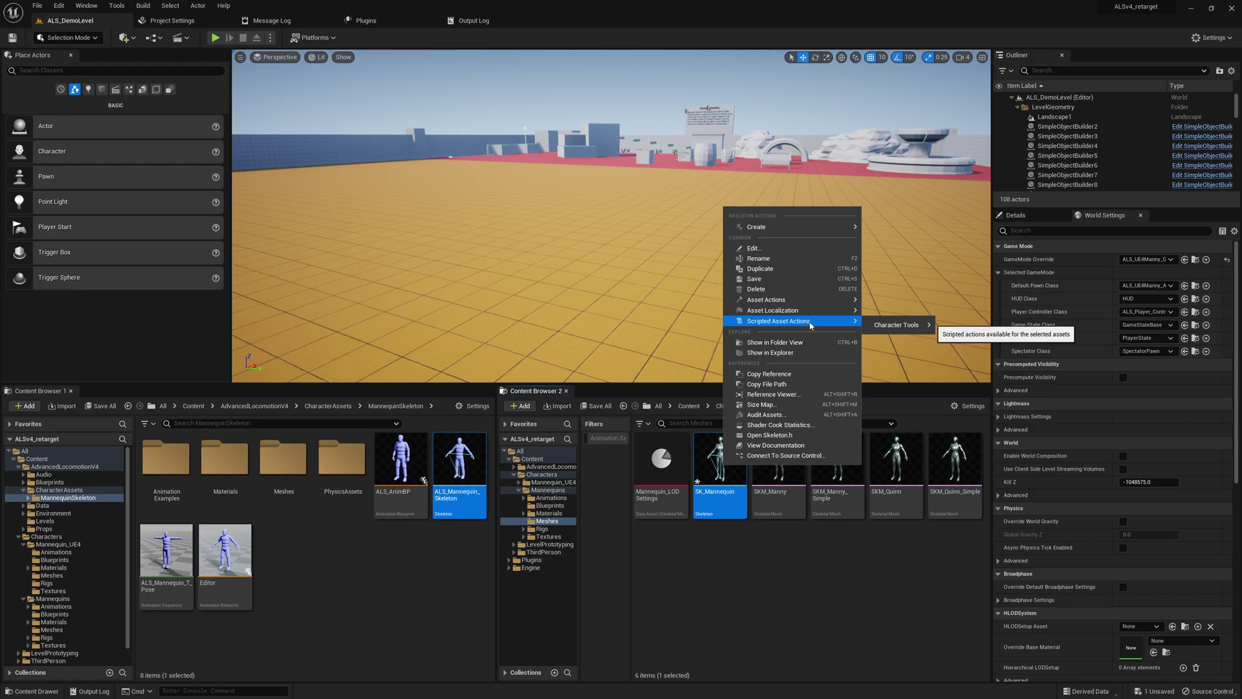
{"action": "mouse_move", "coordinate": [895, 319]}
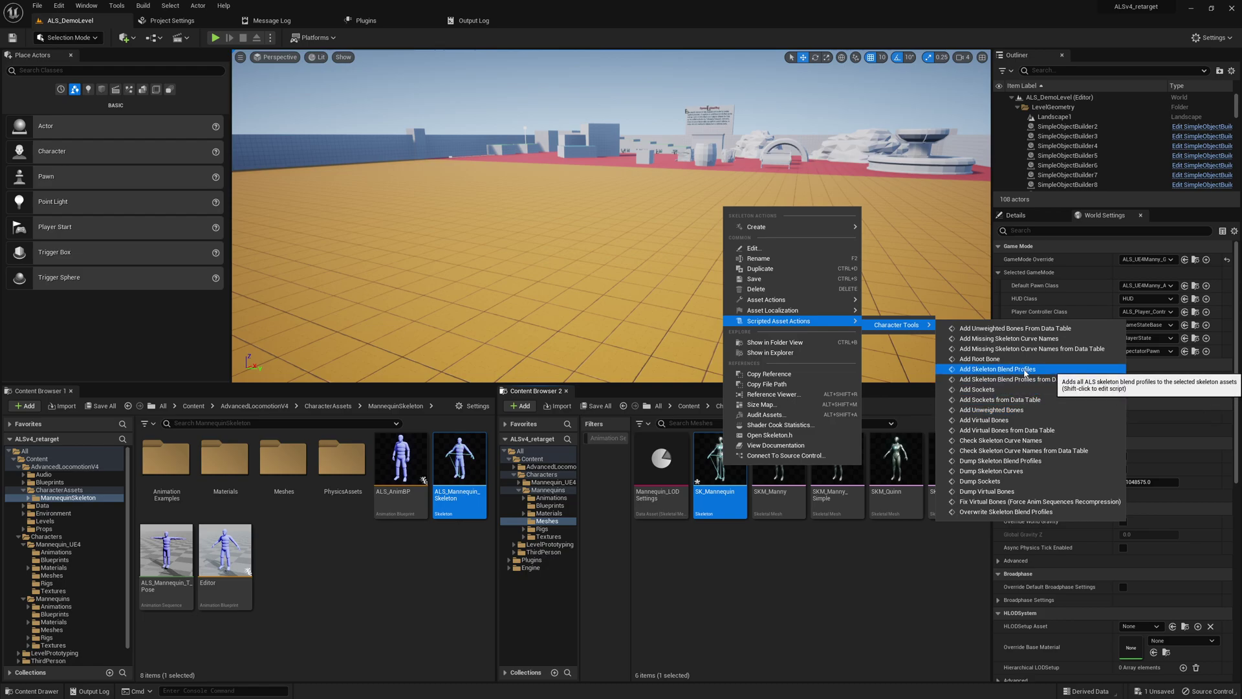
{"action": "left_click", "coordinate": [1025, 370]}
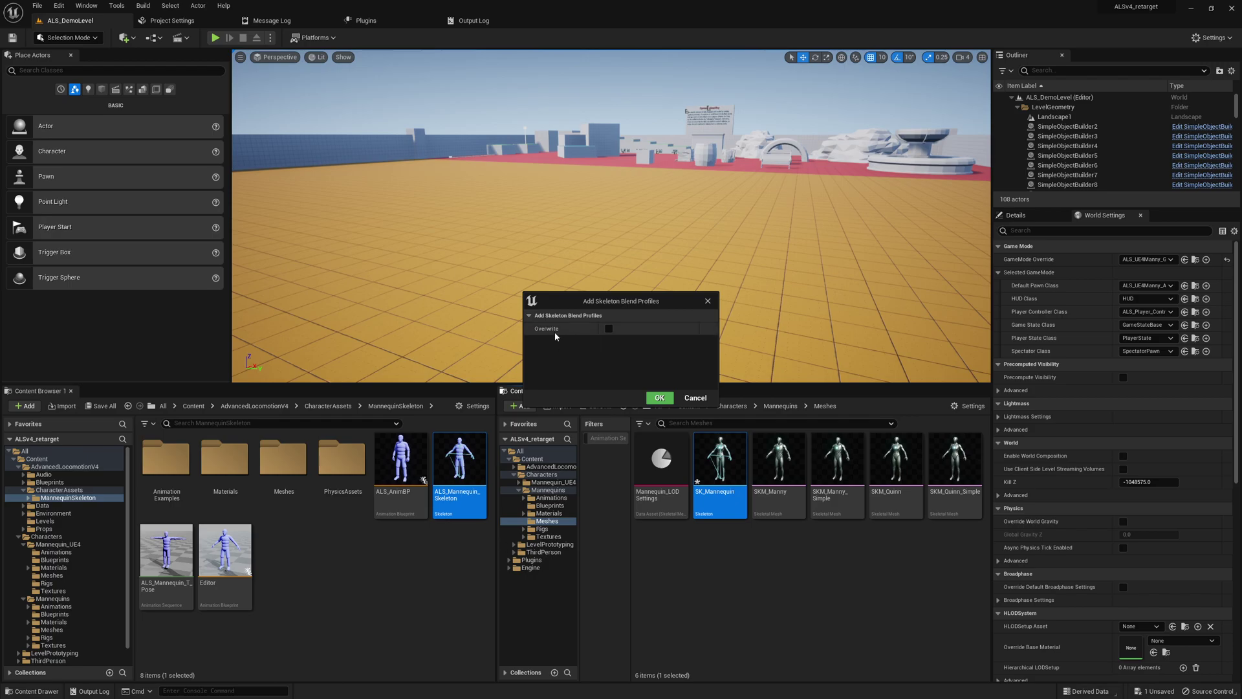
{"action": "left_click", "coordinate": [655, 399]}
Check the output log and examine the QuickFeet blend profile values throughout the SK_Mannequin skeleton's bone tree, and close the skeleton
{"action": "left_click", "coordinate": [471, 21]}
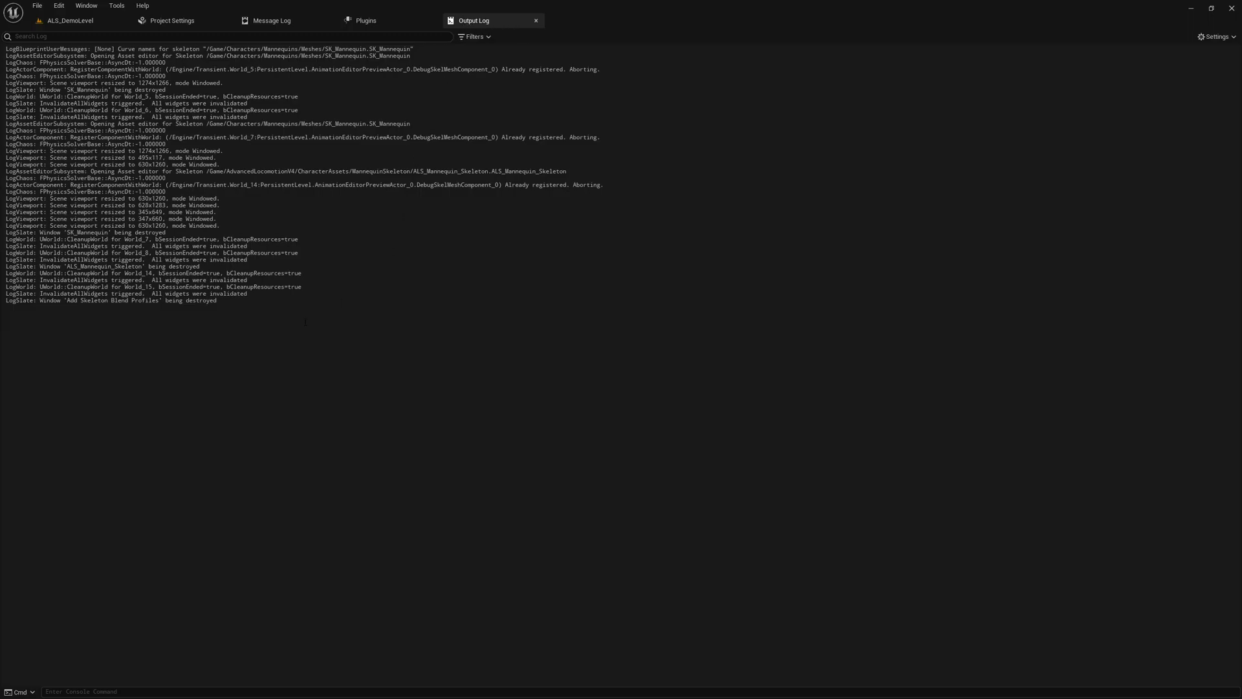
{"action": "left_click", "coordinate": [70, 20]}
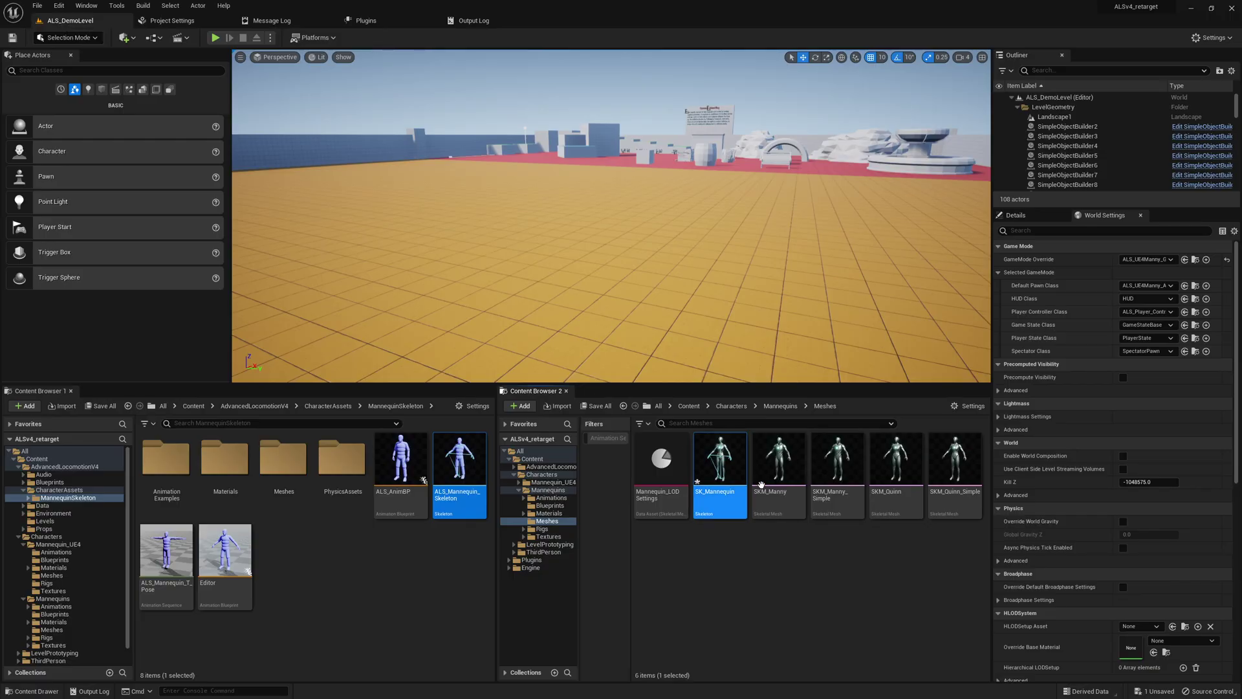
{"action": "double_click", "coordinate": [720, 472]}
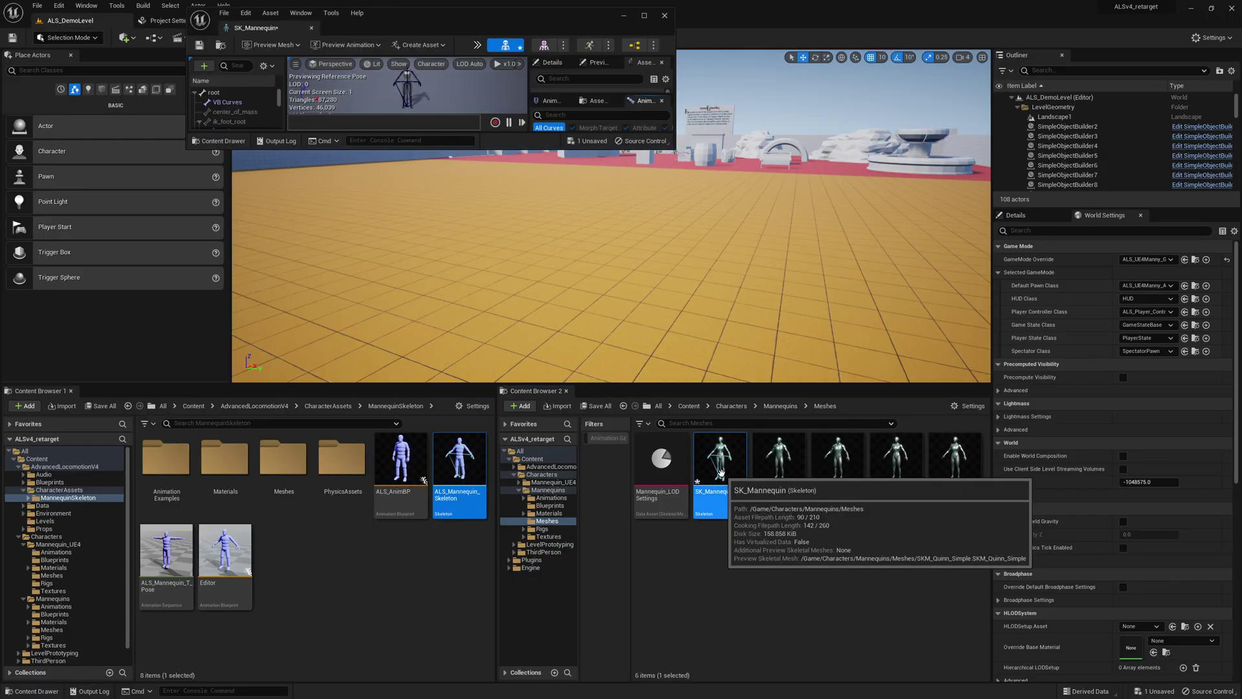
{"action": "double_click", "coordinate": [628, 30]}
{"action": "left_click", "coordinate": [230, 59]}
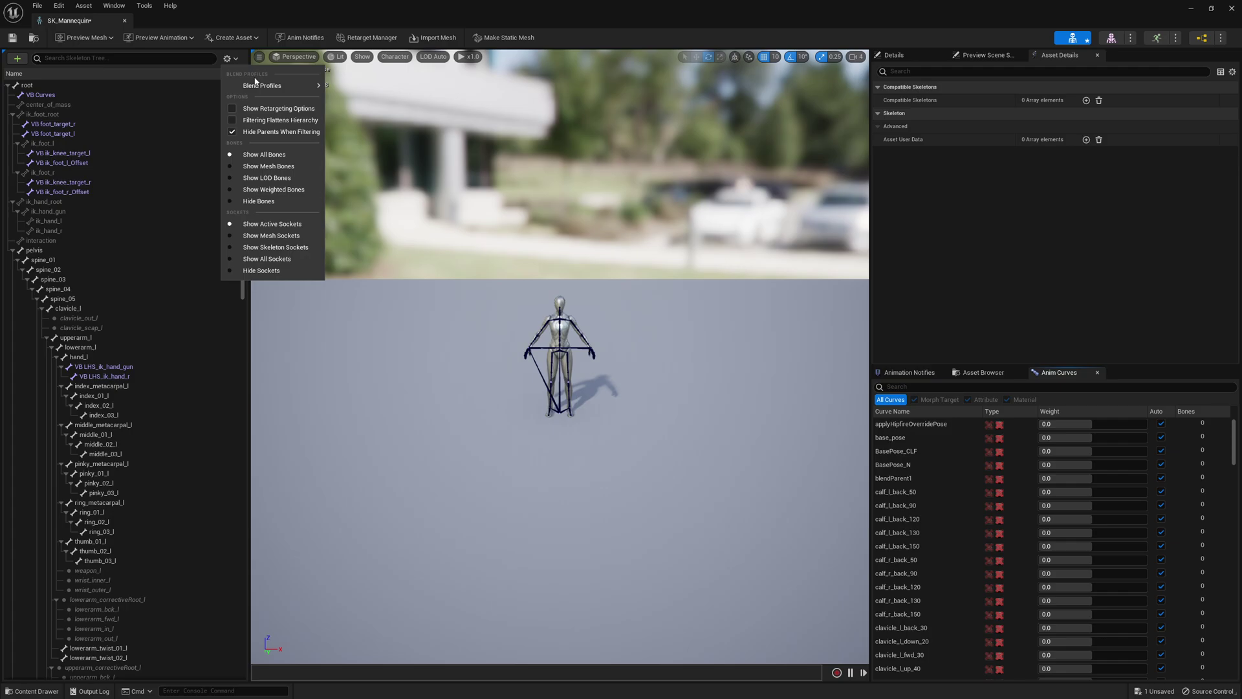
{"action": "mouse_move", "coordinate": [262, 85]}
{"action": "left_click", "coordinate": [356, 122]}
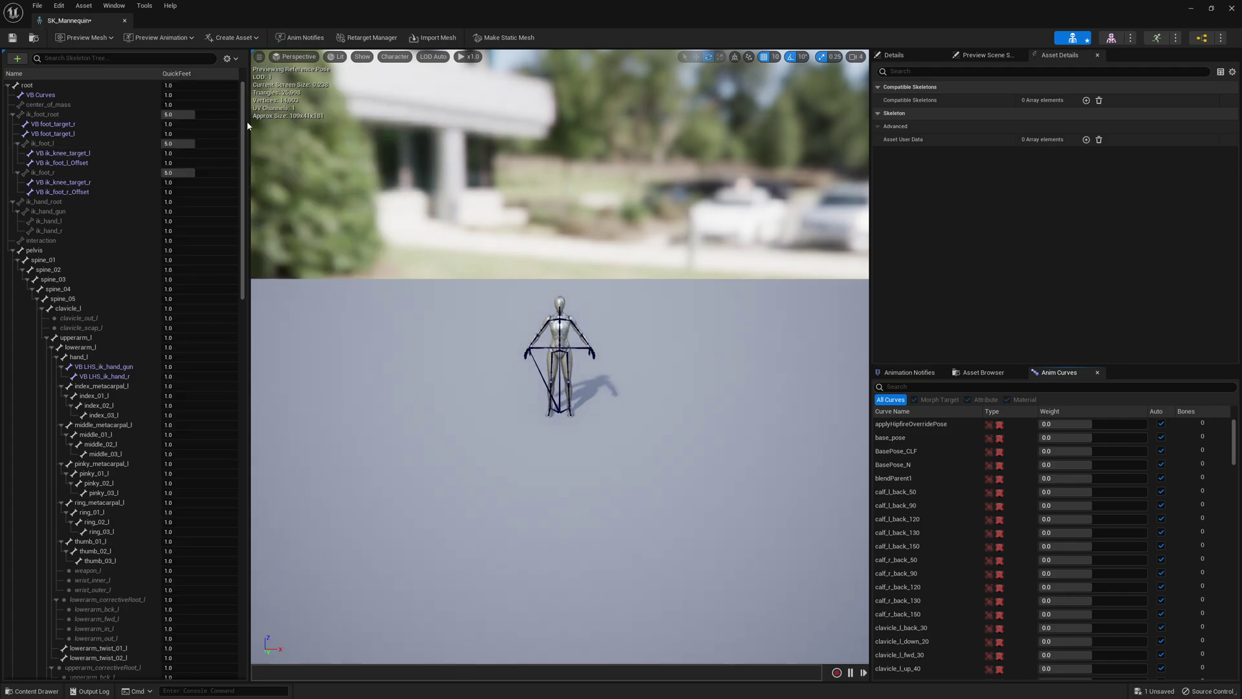
{"action": "left_click_drag", "start_coordinate": [245, 119], "coordinate": [242, 506]}
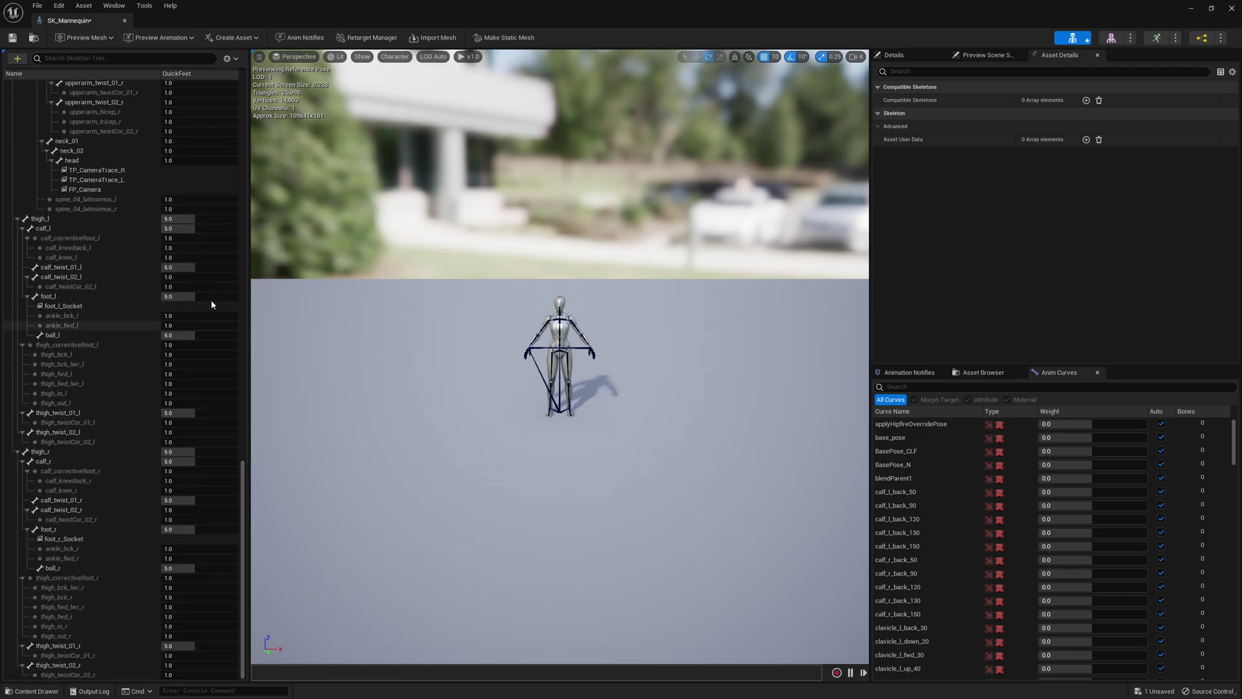
{"action": "left_click", "coordinate": [124, 21]}
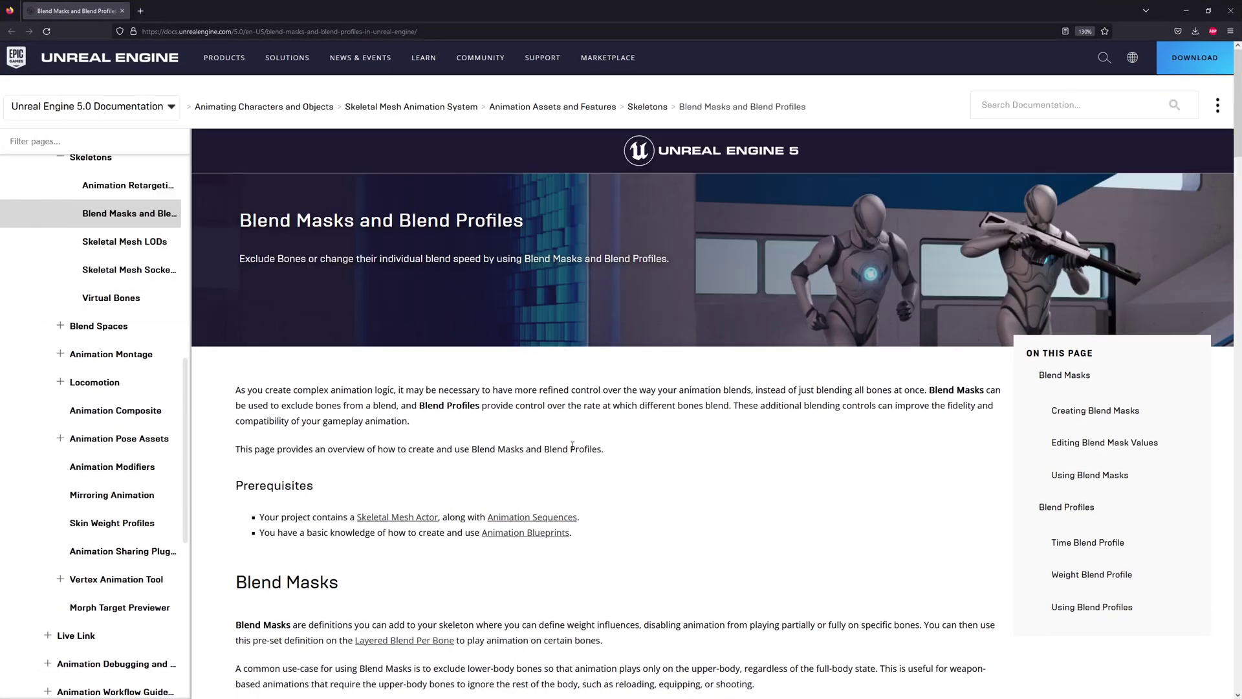
Start duplicating and retargeting the ALS_AnimBP animation blueprint with RTG_UE4Manny_UE5Manny as the IK Retargeter
{"action": "scroll", "coordinate": [579, 439], "scroll_direction": "down", "scroll_amount": 10}
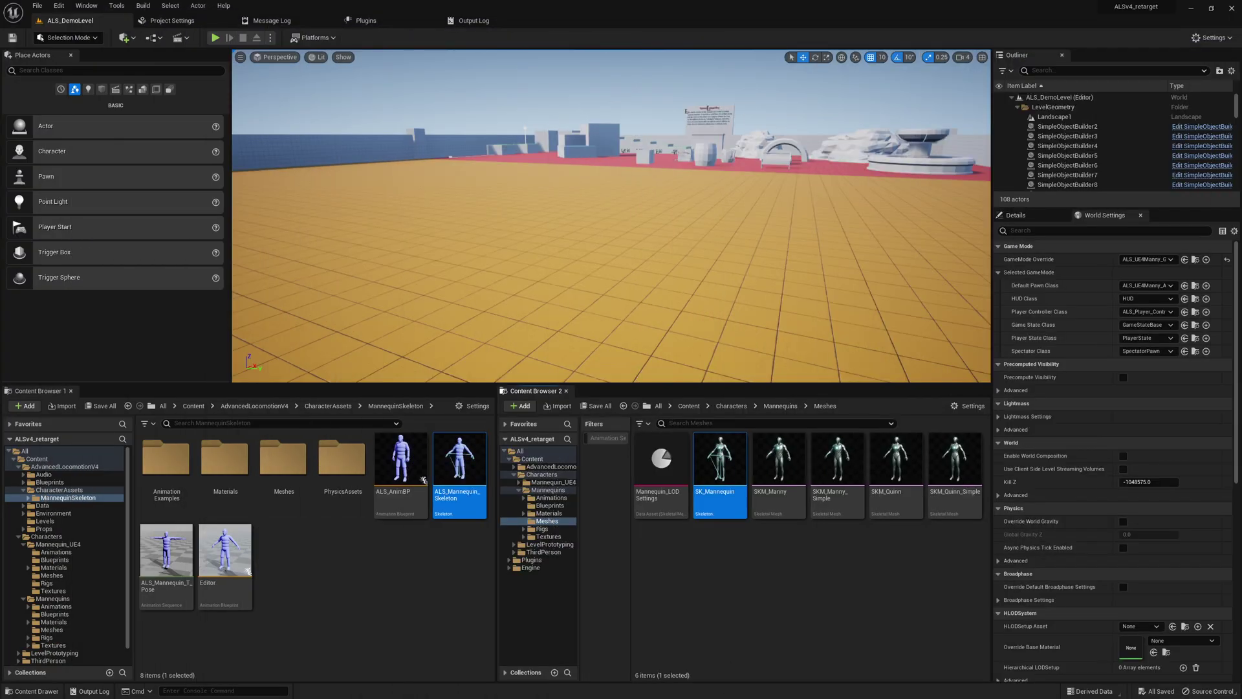
{"action": "left_click", "coordinate": [791, 559]}
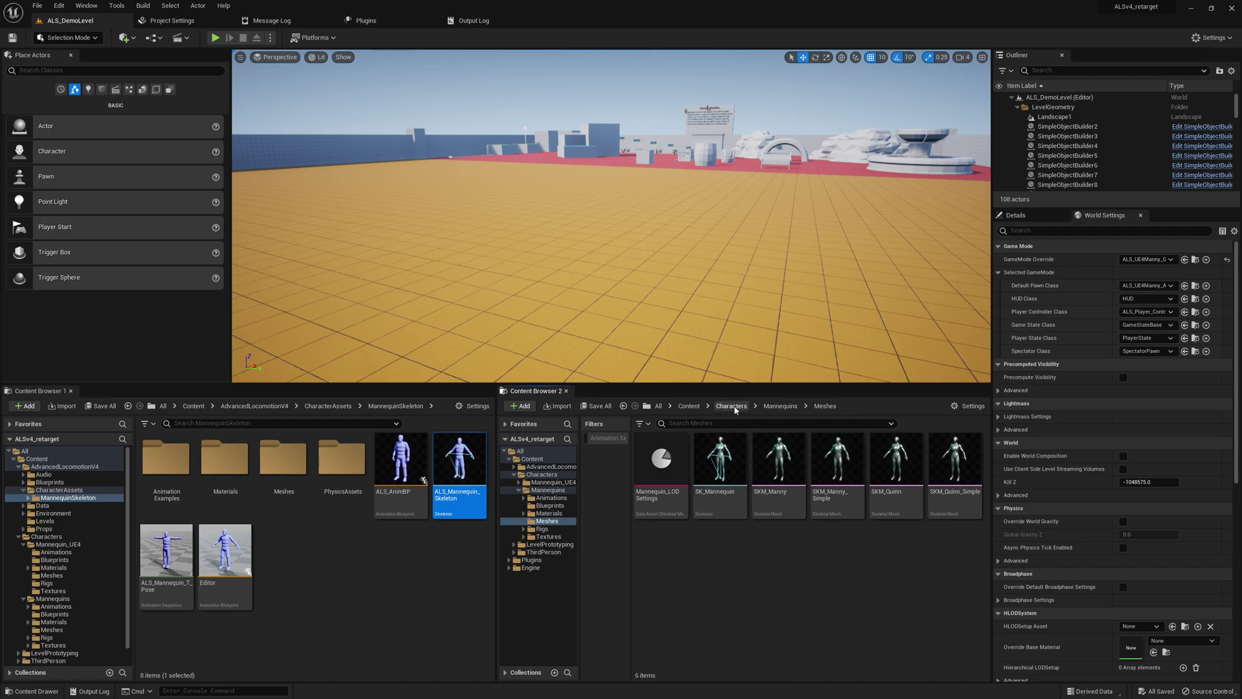
{"action": "left_click", "coordinate": [400, 458]}
{"action": "right_click", "coordinate": [401, 461]}
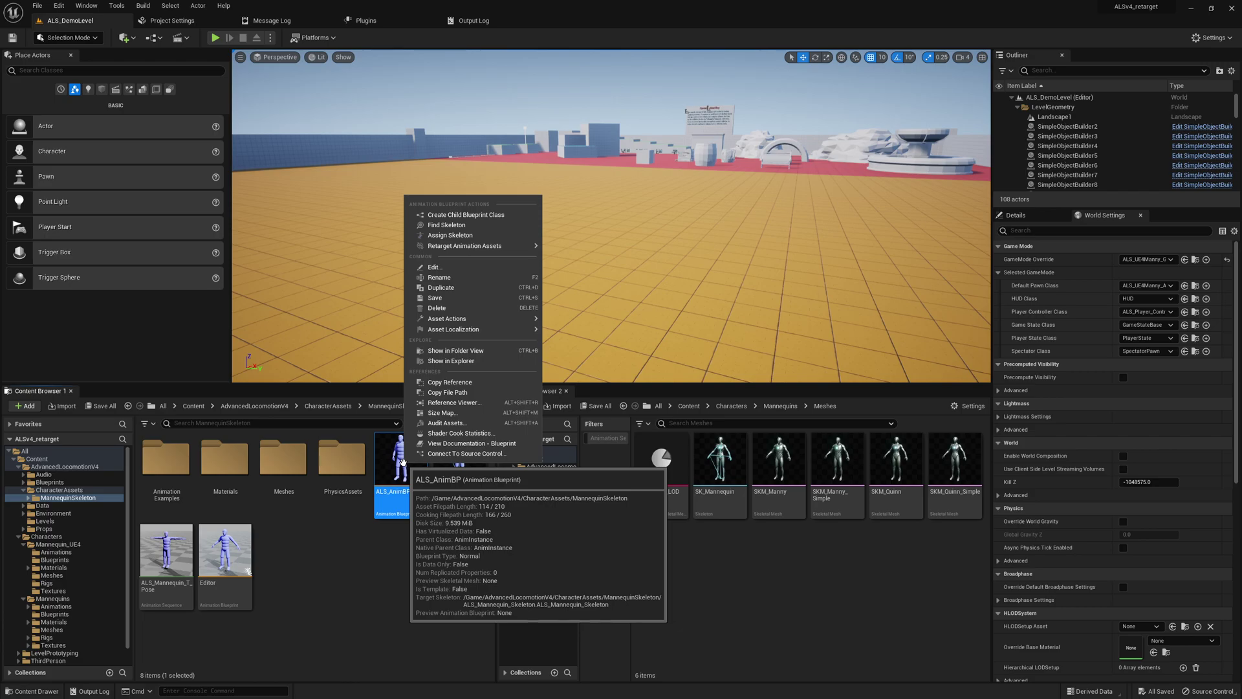
{"action": "mouse_move", "coordinate": [489, 248]}
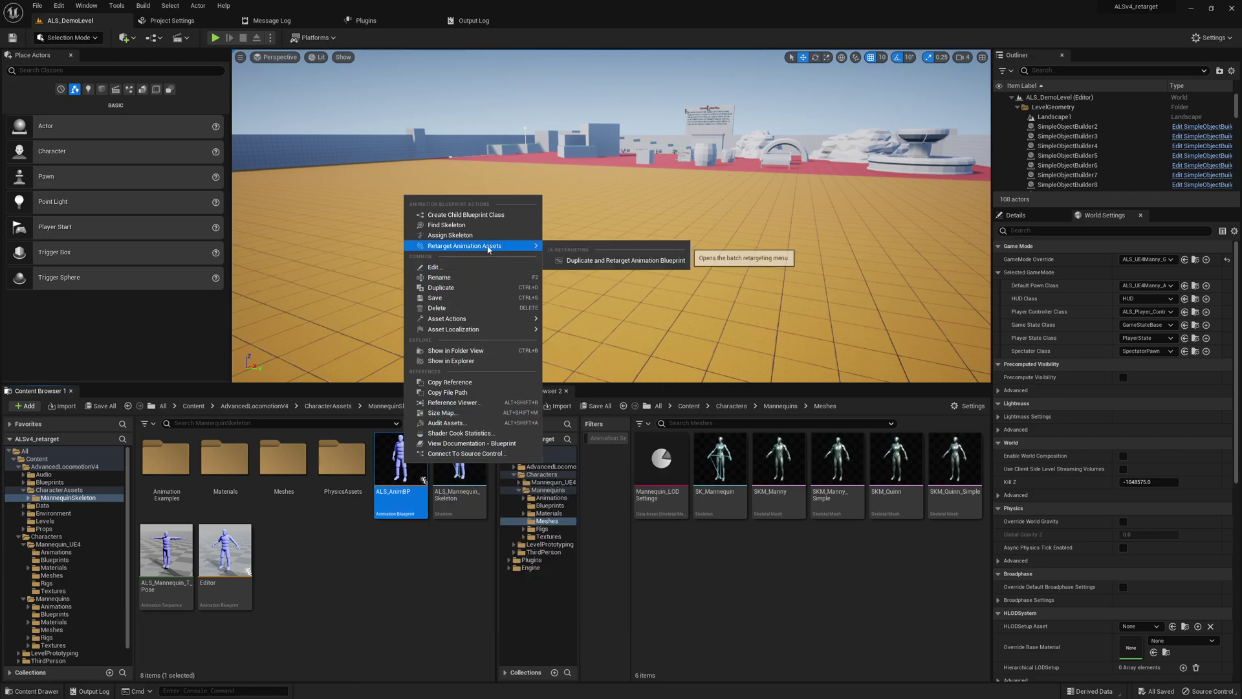
{"action": "left_click", "coordinate": [581, 261]}
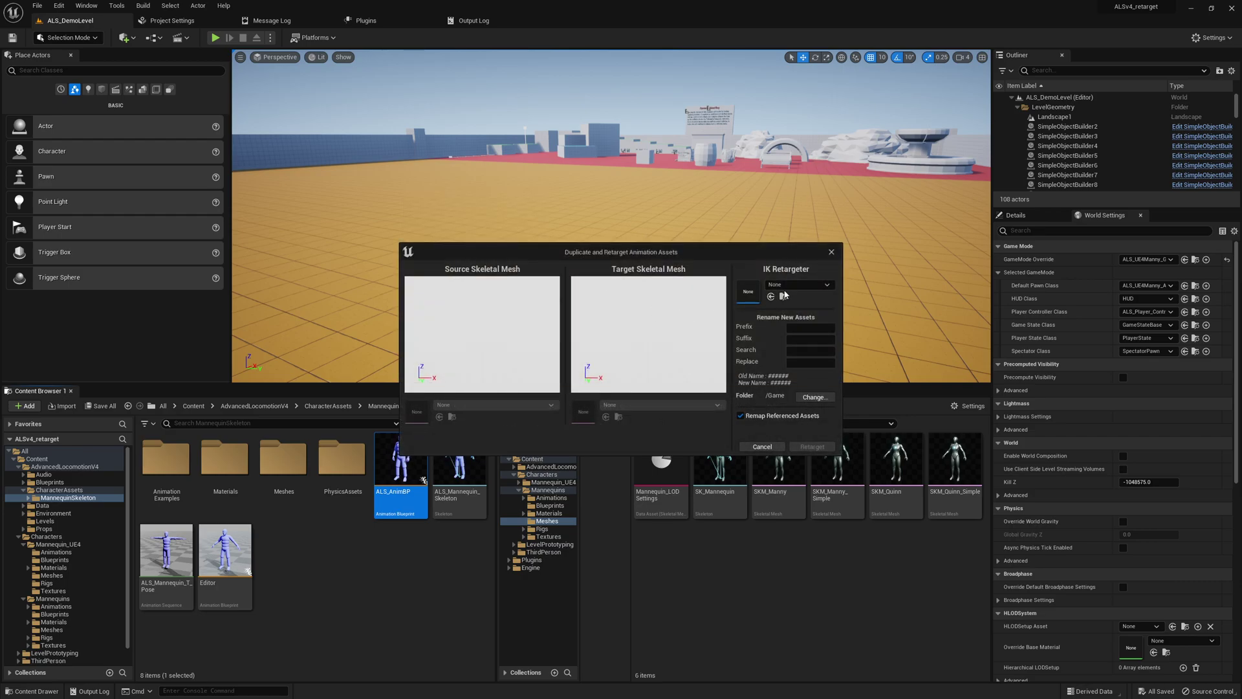
{"action": "left_click", "coordinate": [786, 285]}
{"action": "left_click", "coordinate": [867, 424]}
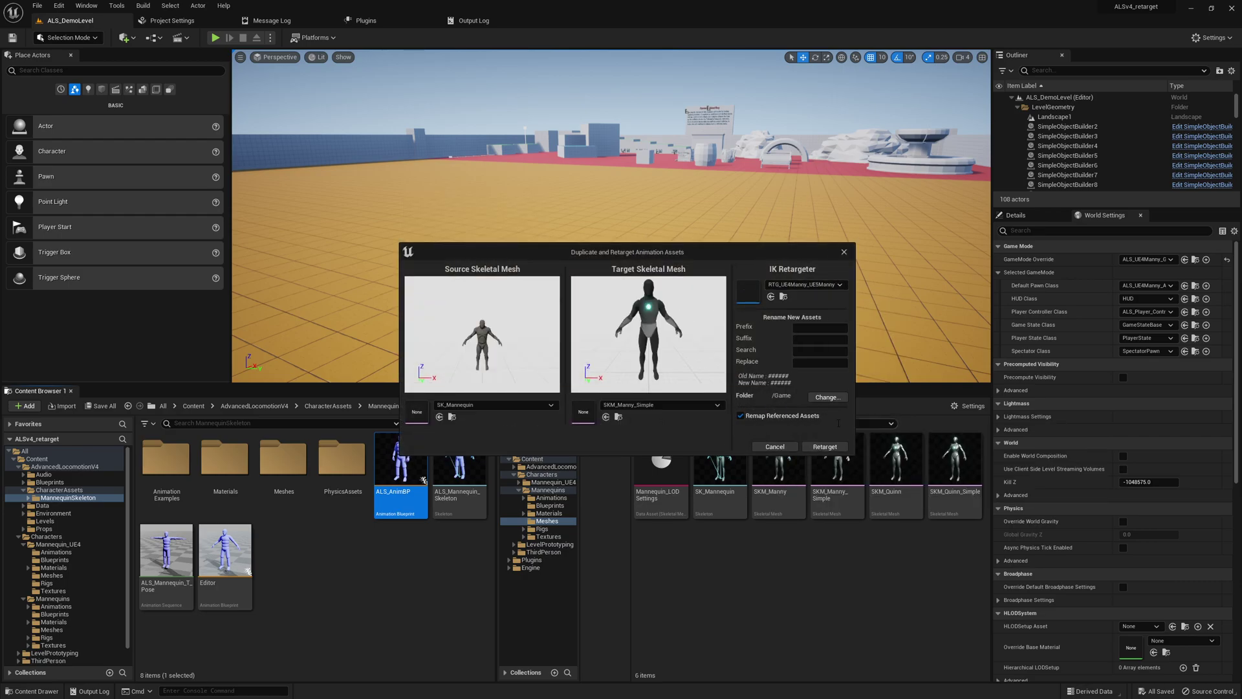
Create a new folder ALS in Characters/Mannequins/Animations and set it as the export folder for the retargeted assets
{"action": "left_click", "coordinate": [826, 397]}
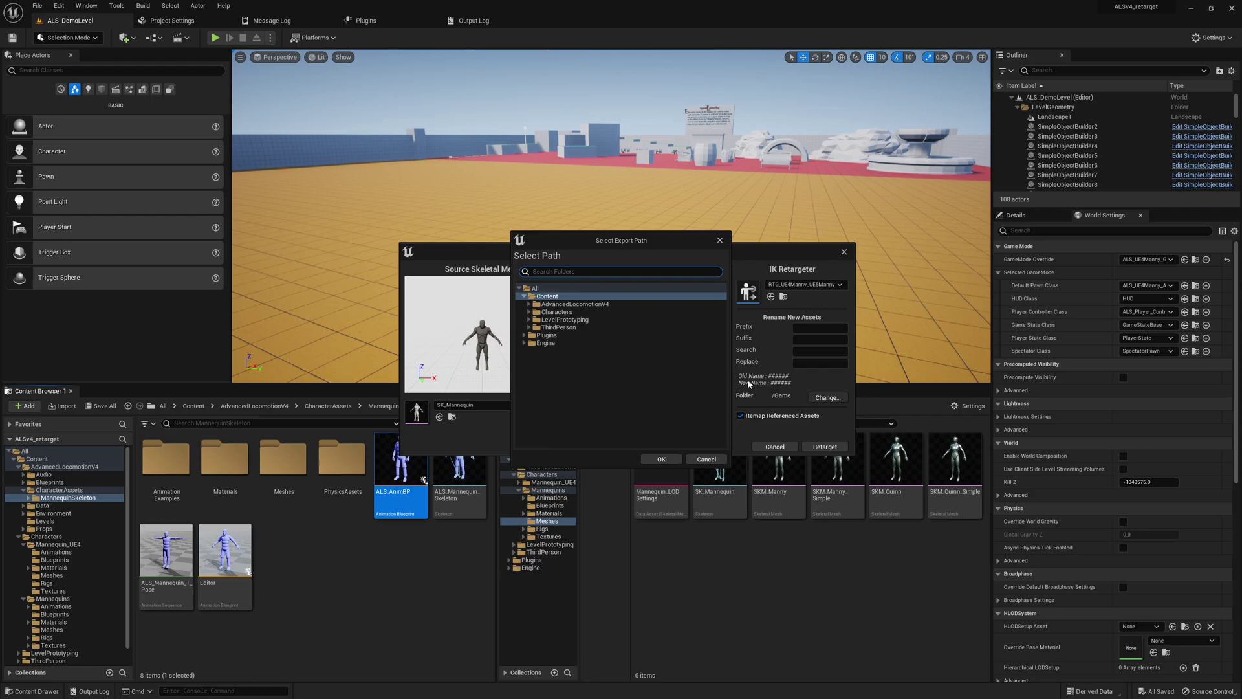
{"action": "double_click", "coordinate": [597, 311]}
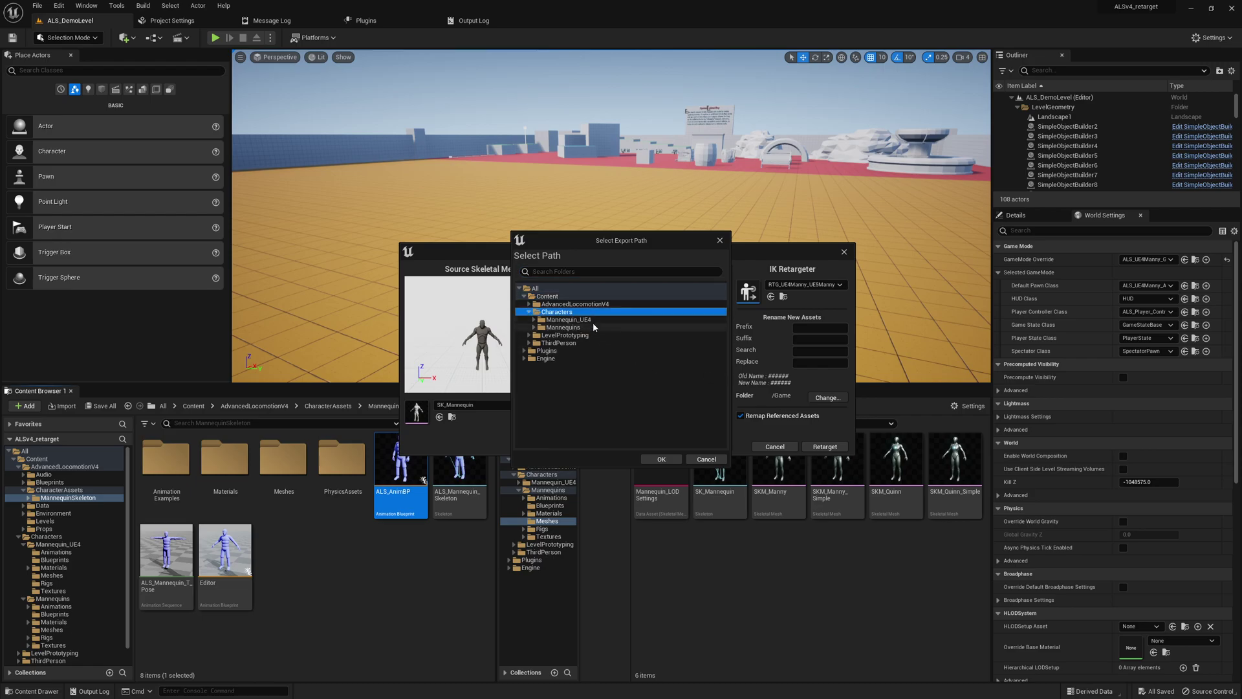
{"action": "left_click", "coordinate": [593, 326]}
{"action": "left_click", "coordinate": [588, 335]}
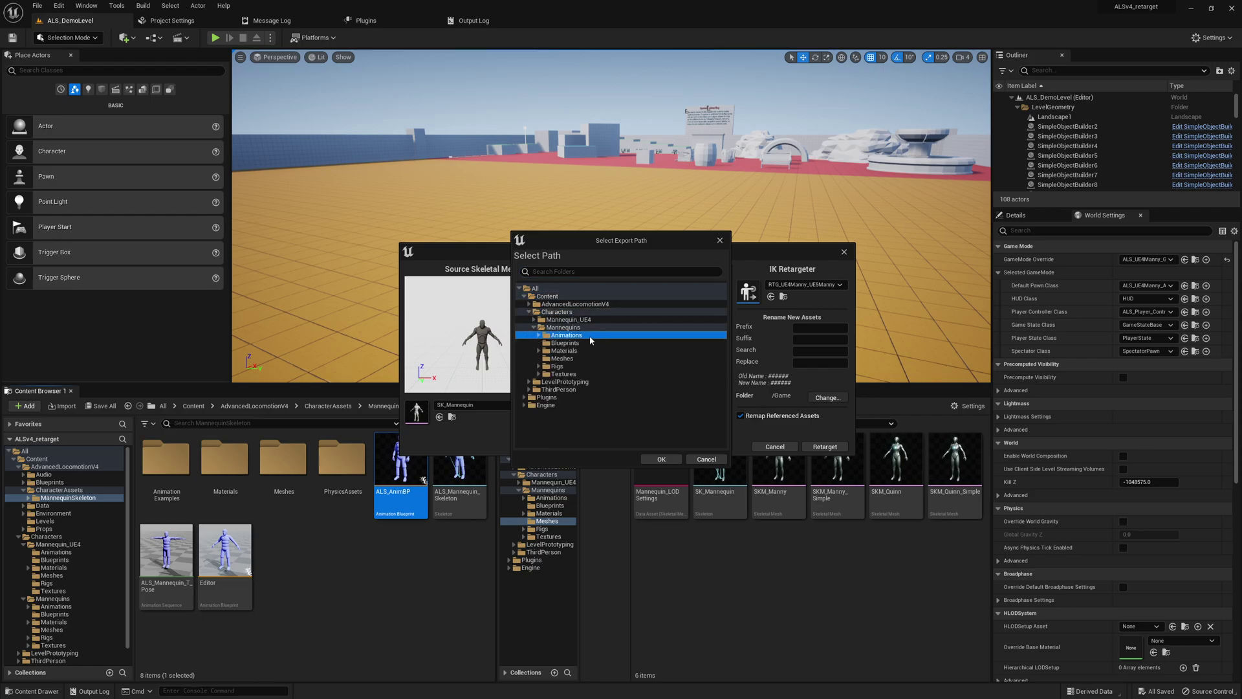
{"action": "double_click", "coordinate": [589, 337]}
{"action": "right_click", "coordinate": [589, 336]}
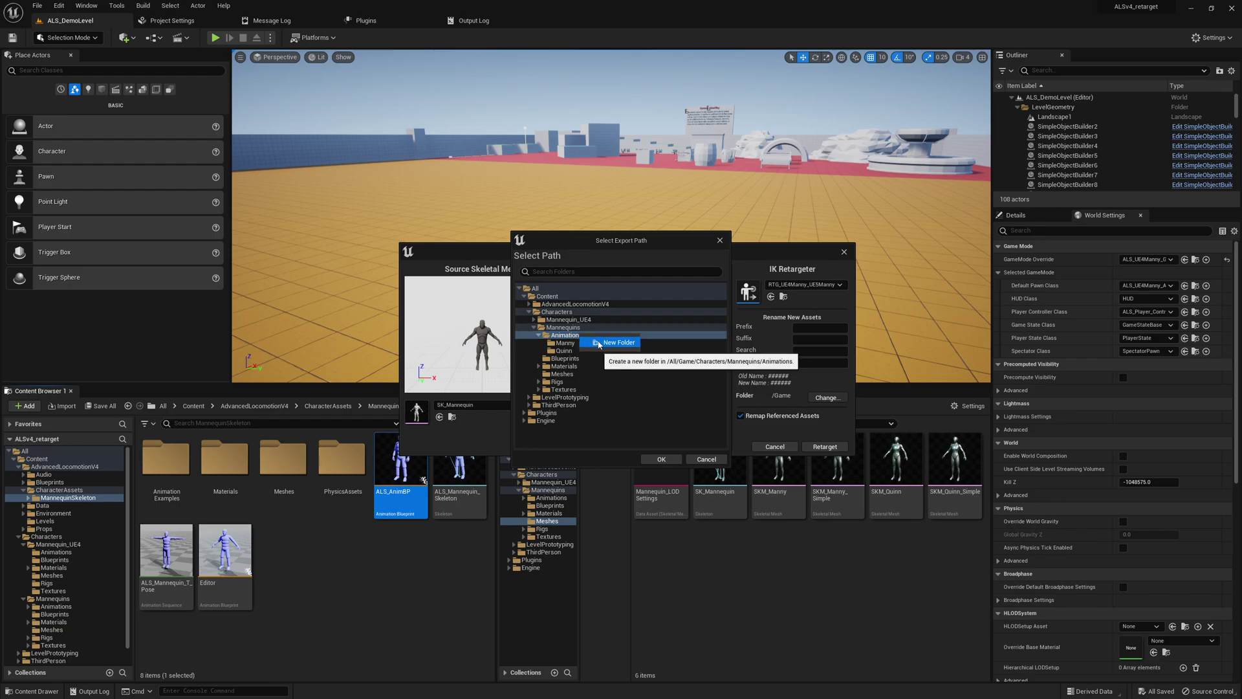
{"action": "left_click", "coordinate": [598, 345]}
{"action": "type", "text": "ALS"}
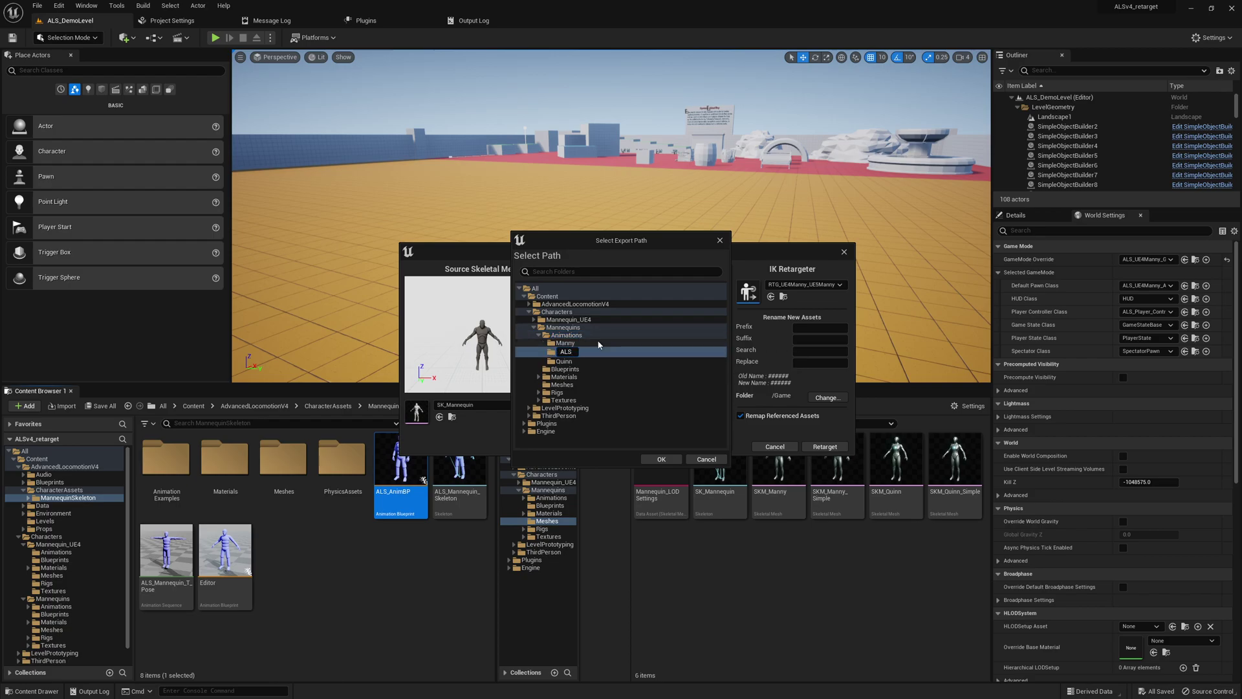
{"action": "key", "text": "Return"}
{"action": "left_click", "coordinate": [580, 343]}
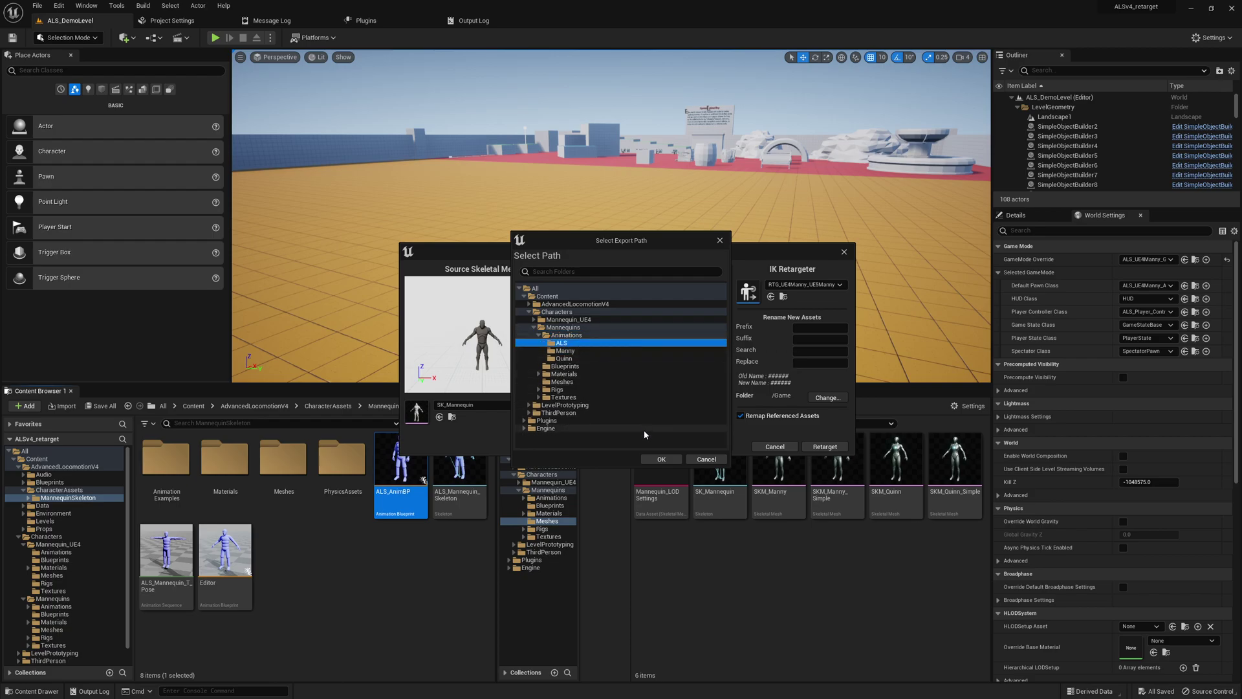
{"action": "left_click", "coordinate": [676, 458]}
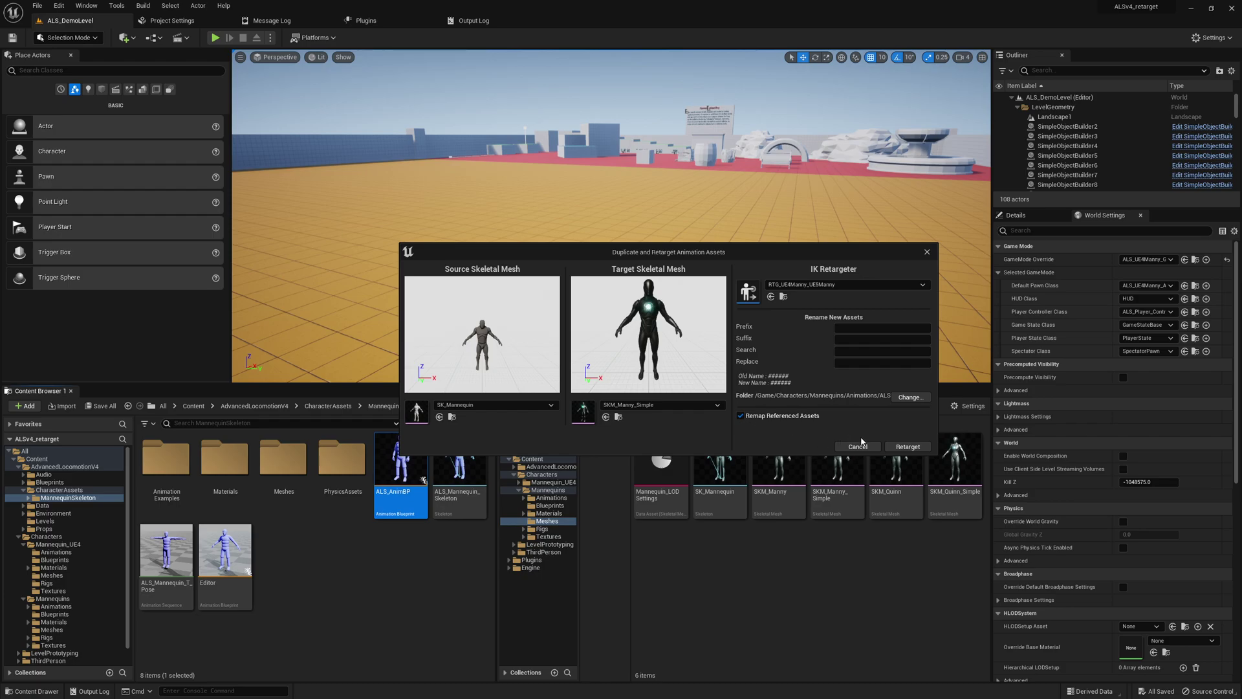
Retarget the assets with ALS_ replaced by ALS_UE5Manny_ in the new names, and save the retargeted assets
{"action": "type", "text": "ALS_"}
{"action": "key", "text": "Tab"}
{"action": "type", "text": "ALS_UE5Manny_"}
{"action": "left_click_drag", "start_coordinate": [861, 351], "coordinate": [828, 349]}
{"action": "left_click", "coordinate": [906, 446]}
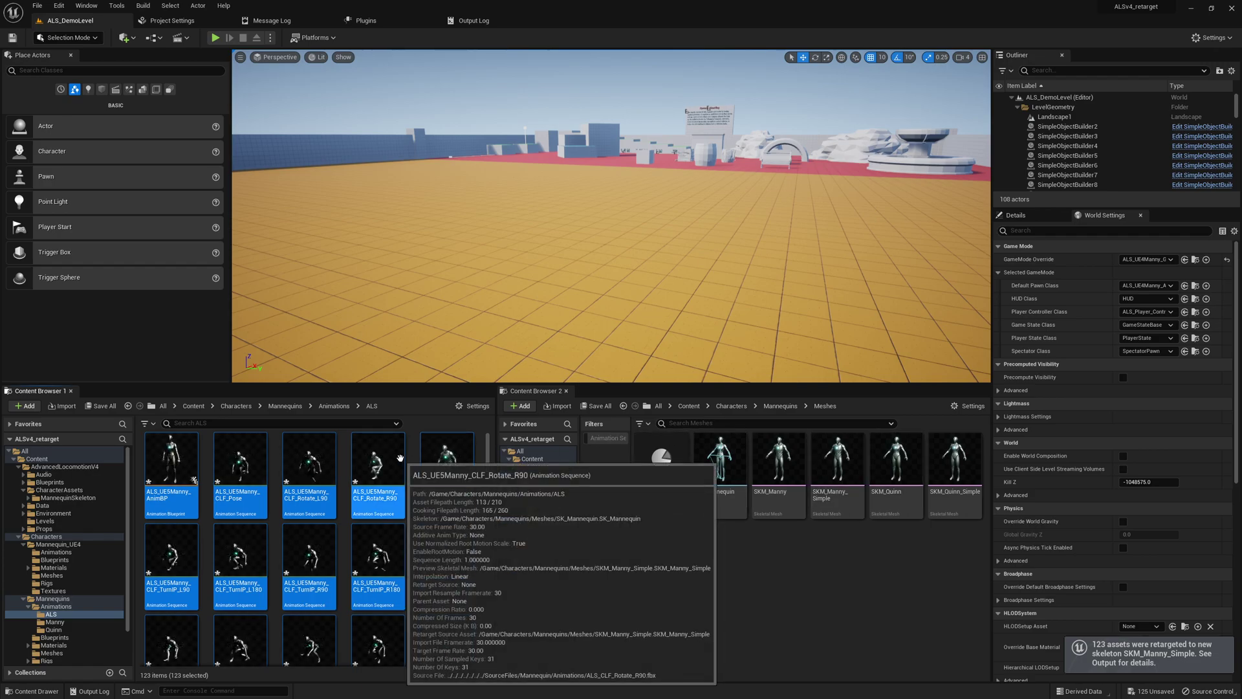
{"action": "key", "text": "ctrl+s"}
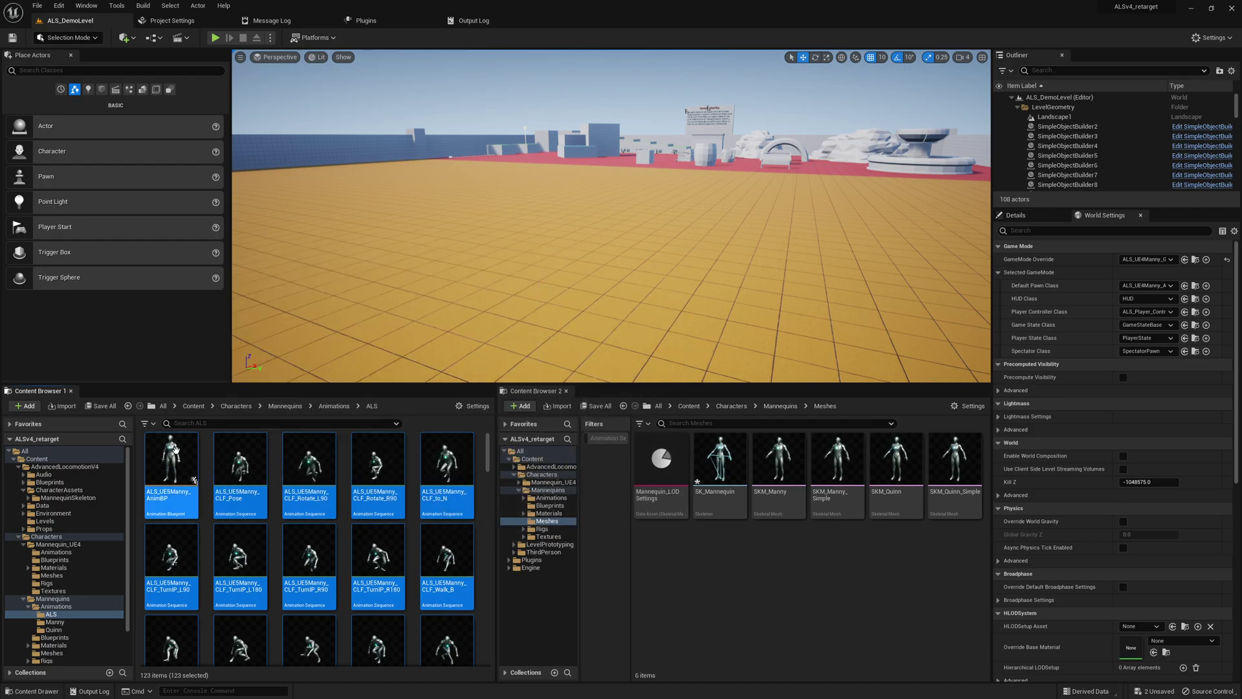
Copy the ALS_UE4Manny_AnimMan_CharacterBP and ALS_UE4Manny_GameMode_SP blueprints from Mannequin_UE4/Blueprints into Mannequins/Blueprints
{"action": "left_click", "coordinate": [827, 563]}
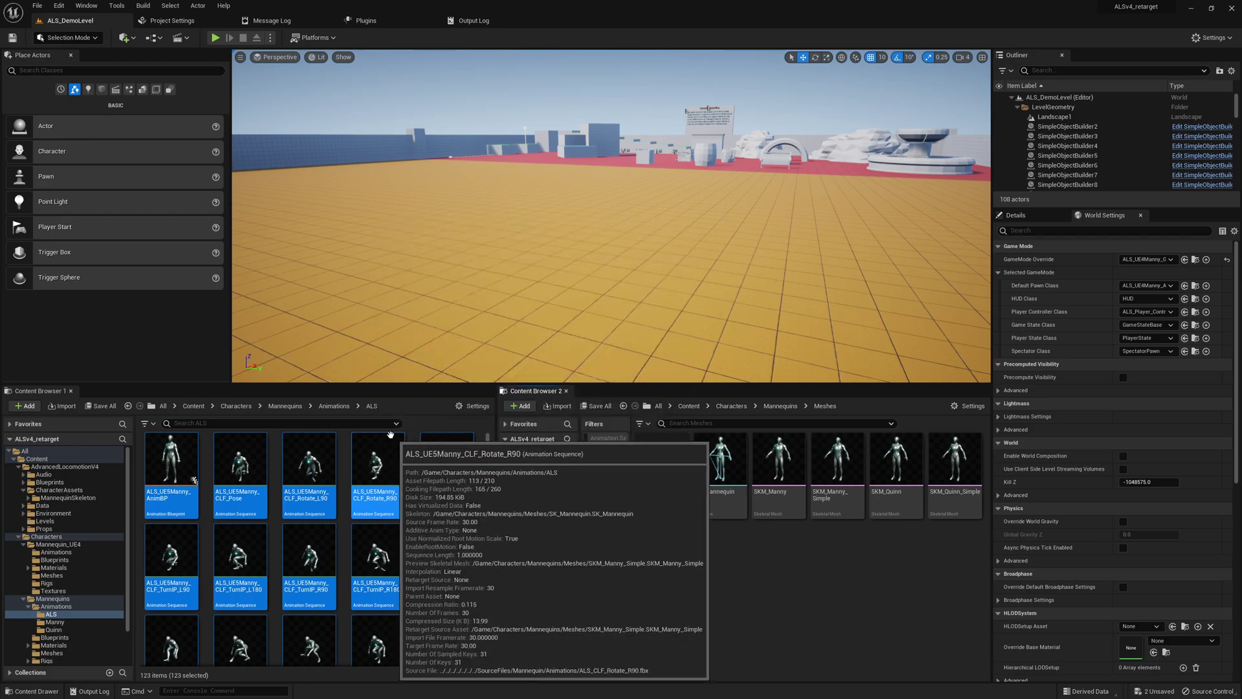
{"action": "left_click", "coordinate": [788, 407]}
{"action": "double_click", "coordinate": [723, 468]}
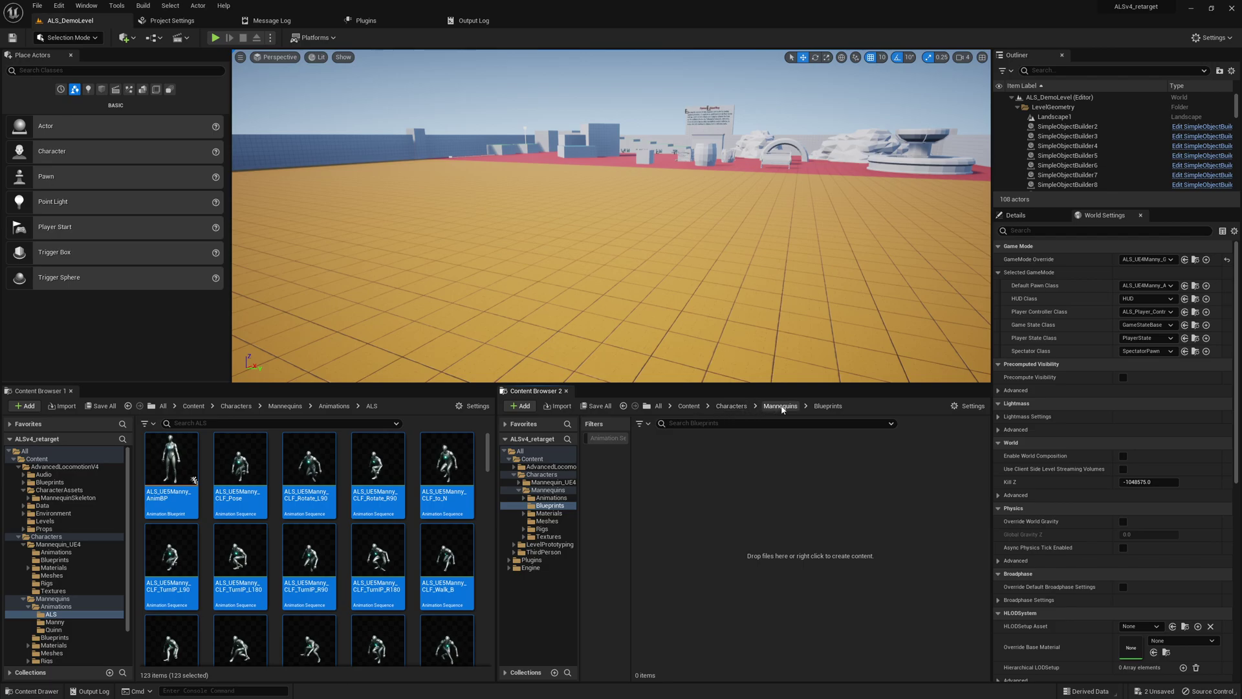
{"action": "left_click", "coordinate": [236, 406]}
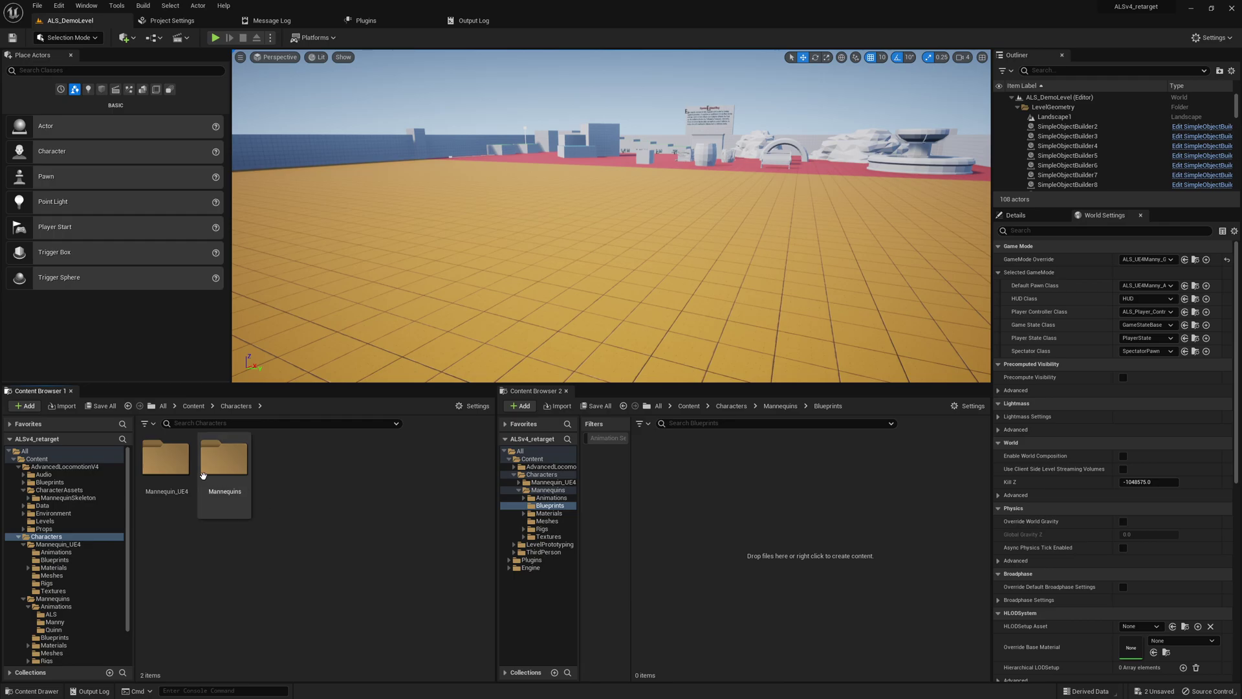
{"action": "double_click", "coordinate": [165, 459]}
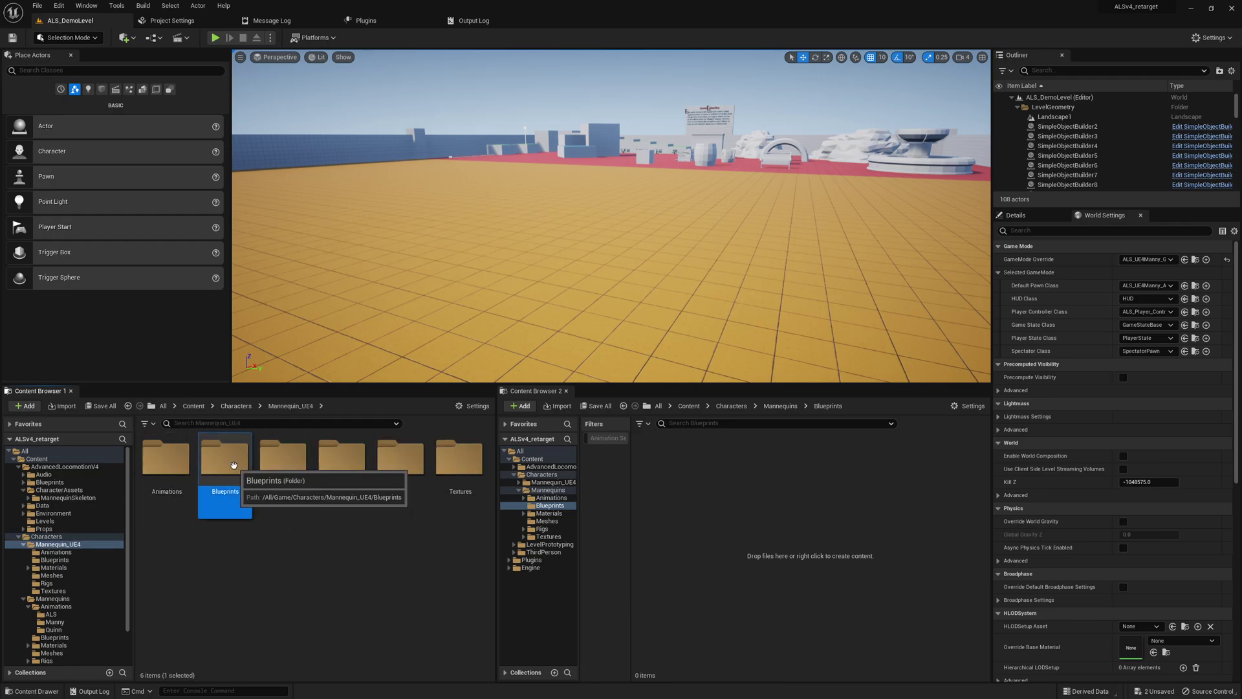
{"action": "double_click", "coordinate": [225, 459]}
{"action": "left_click", "coordinate": [232, 464]}
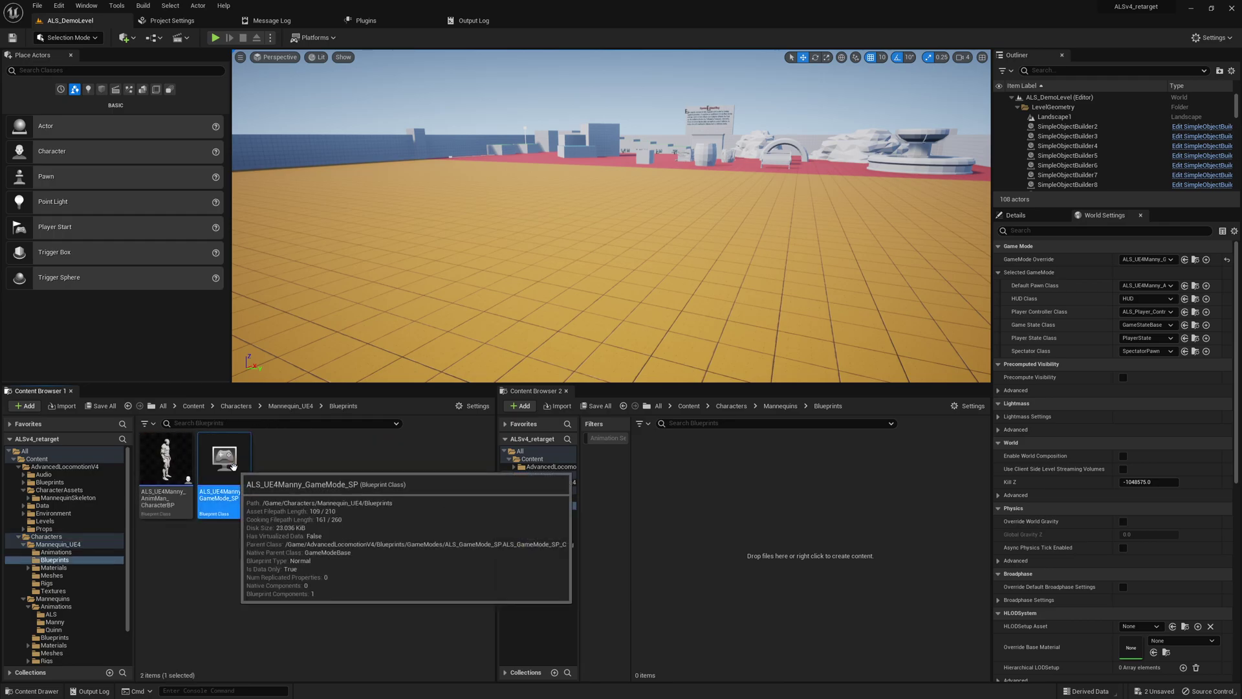
{"action": "left_click", "coordinate": [166, 456], "text": "ctrl"}
{"action": "left_click_drag", "start_coordinate": [167, 455], "coordinate": [766, 495]}
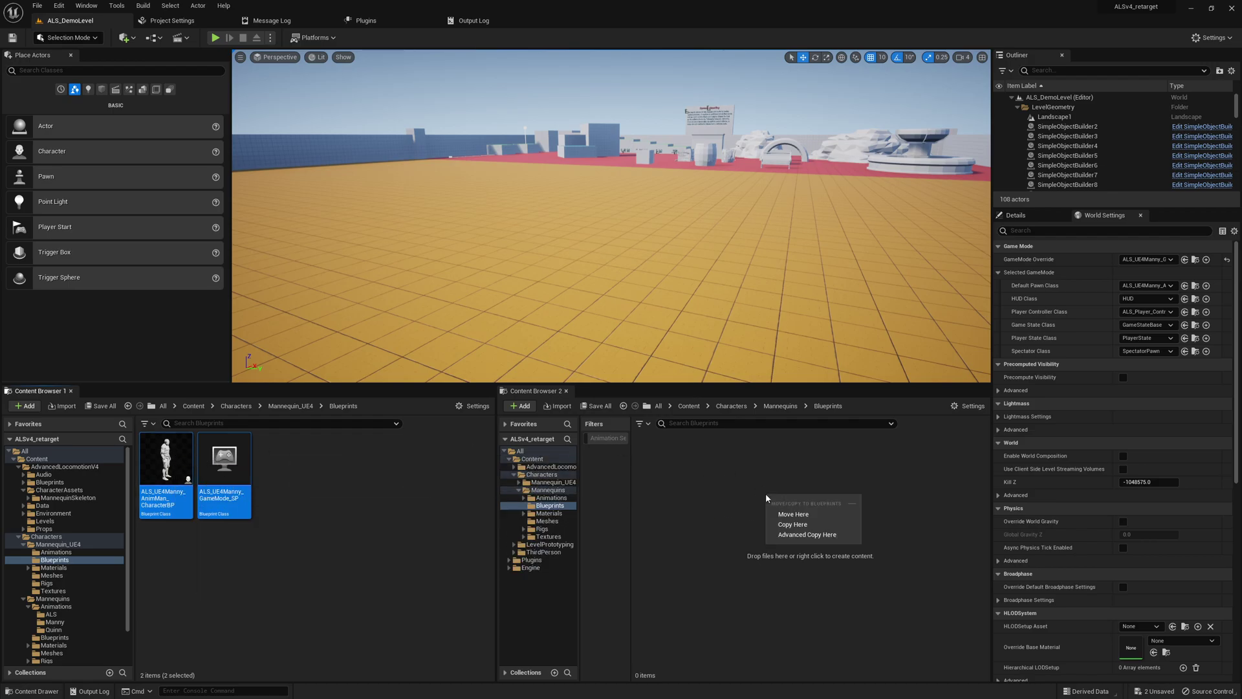
{"action": "left_click", "coordinate": [783, 528]}
Rename the two copied blueprints as ALS_UE5Manny_AnimMan_CharacterBP and ALS_U54Manny_GameMode_SP
{"action": "key", "text": "F2"}
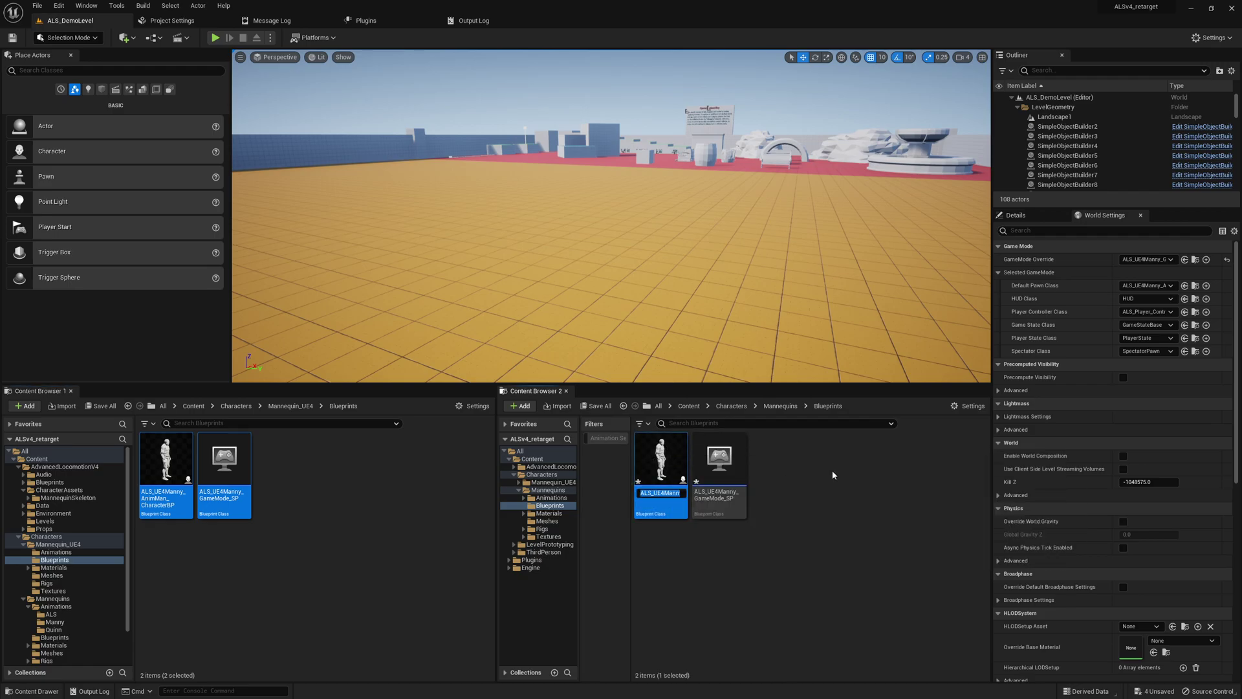
{"action": "key", "text": "Escape"}
{"action": "key", "text": "F2"}
{"action": "key", "text": "Home"}
{"action": "key", "text": "Return"}
{"action": "key", "text": "Left"}
{"action": "key", "text": "F2"}
{"action": "key", "text": "Home"}
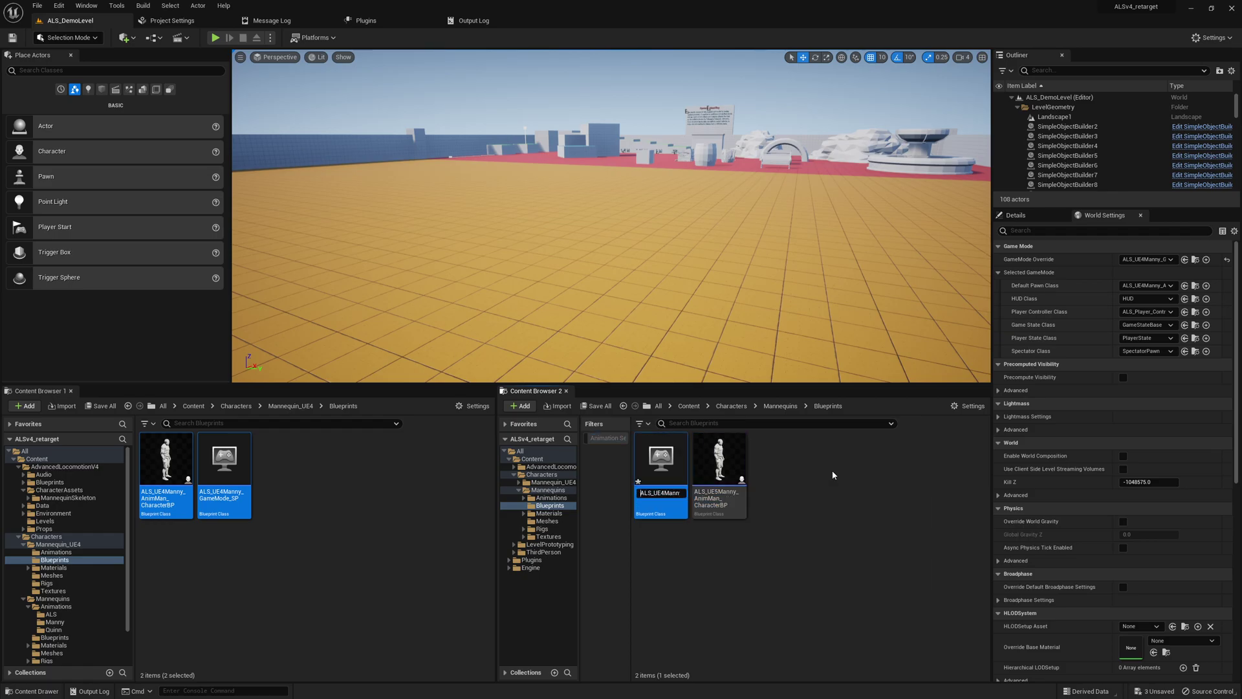
{"action": "key", "text": "Right"}
{"action": "key", "text": "Delete"}
{"action": "type", "text": "5"}
{"action": "key", "text": "Return"}
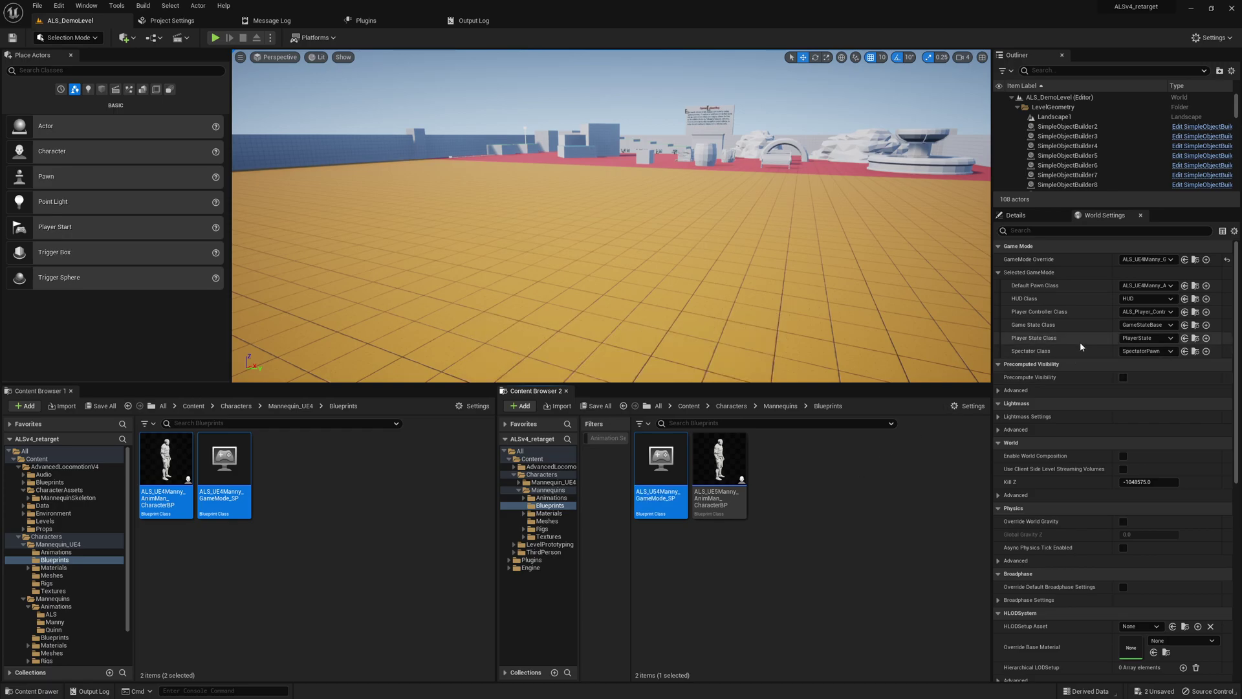
Set the level's GameMode Override to ALS_U54Manny_GameMode_SP and its Default Pawn Class to ALS_UE5Manny_AnimMan_CharacterBP
{"action": "mouse_move", "coordinate": [665, 461]}
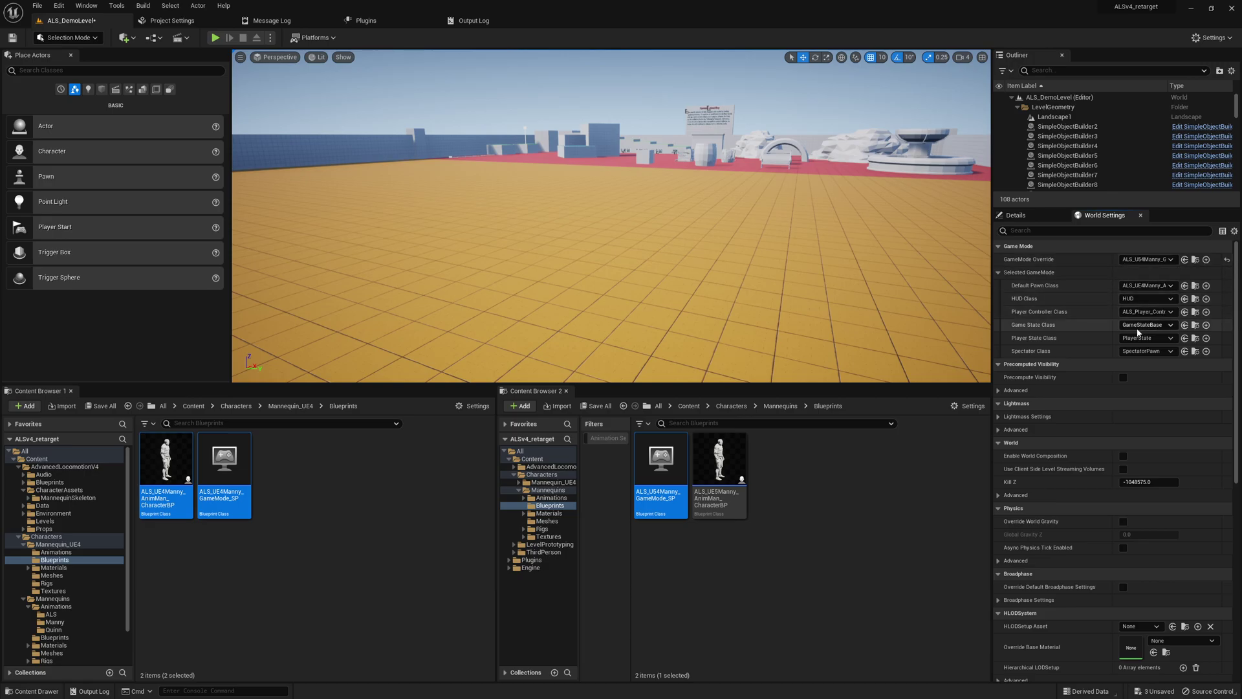
{"action": "left_click", "coordinate": [720, 468]}
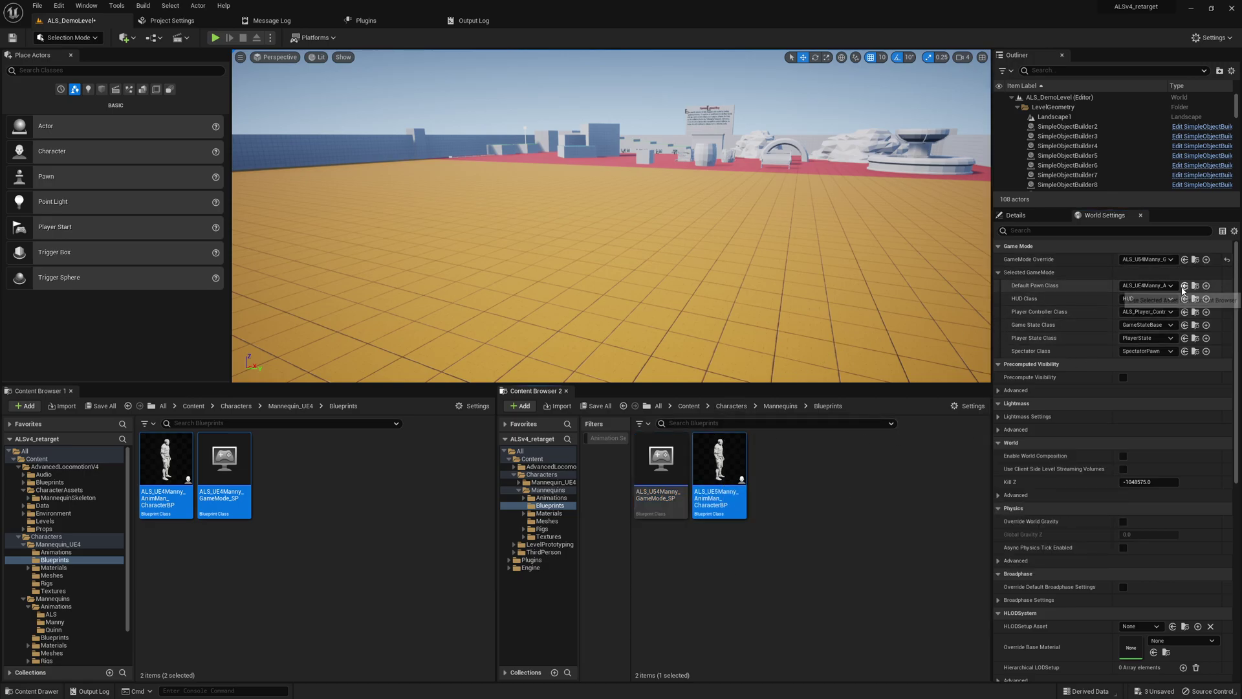
{"action": "left_click", "coordinate": [1185, 285]}
In the ALS_UE5Manny_AnimMan_CharacterBP blueprint, set the mesh's Skeletal Mesh Asset to SKM_Manny
{"action": "mouse_move", "coordinate": [692, 463]}
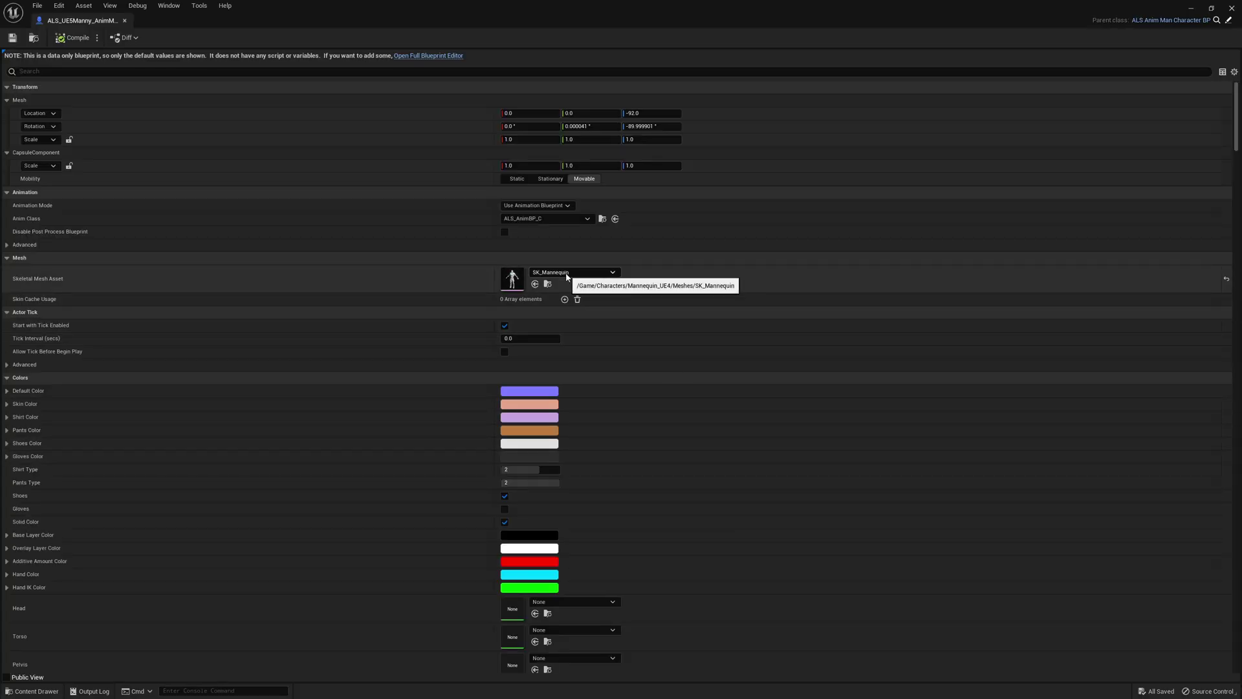
{"action": "left_click", "coordinate": [566, 273]}
{"action": "type", "text": "manneq"}
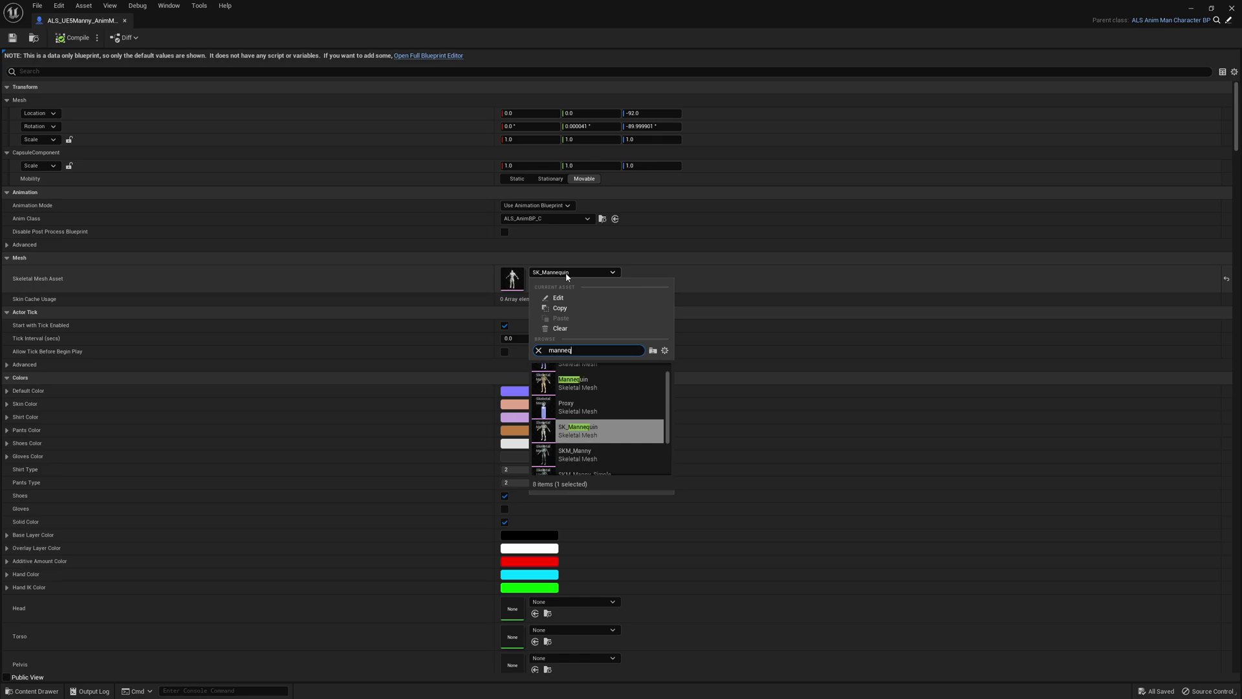
{"action": "scroll", "coordinate": [611, 433], "scroll_direction": "down", "scroll_amount": 1}
{"action": "mouse_move", "coordinate": [612, 432]}
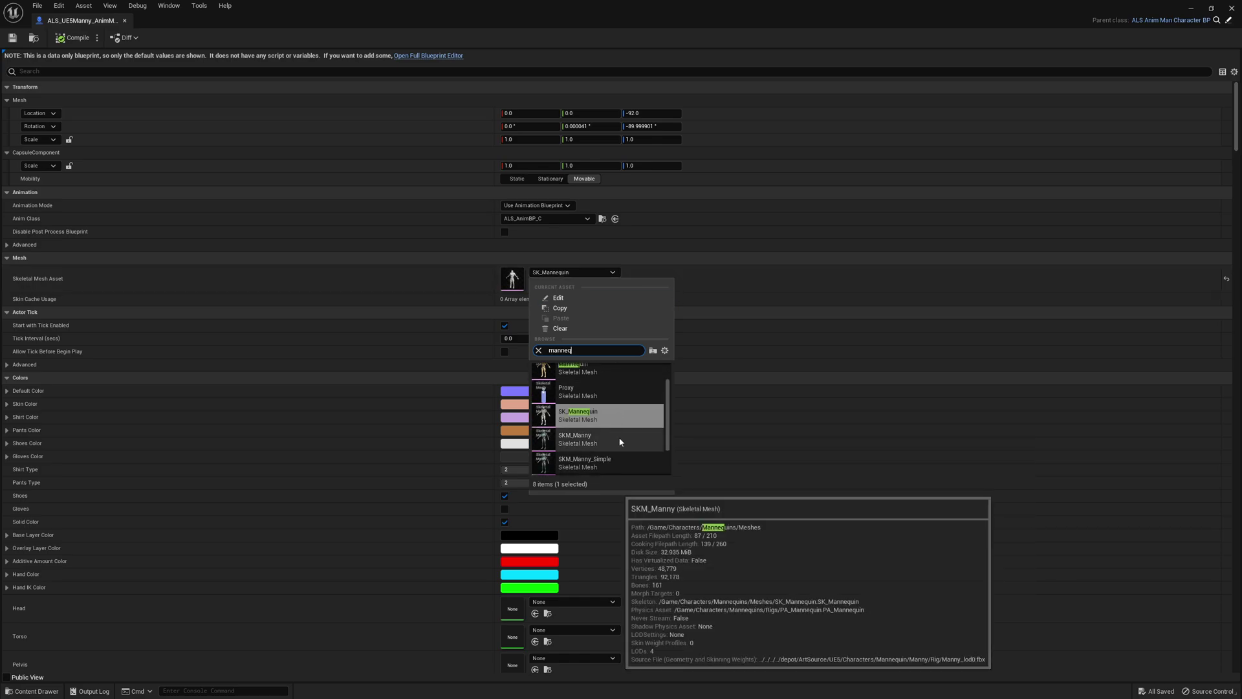
{"action": "left_click", "coordinate": [623, 438]}
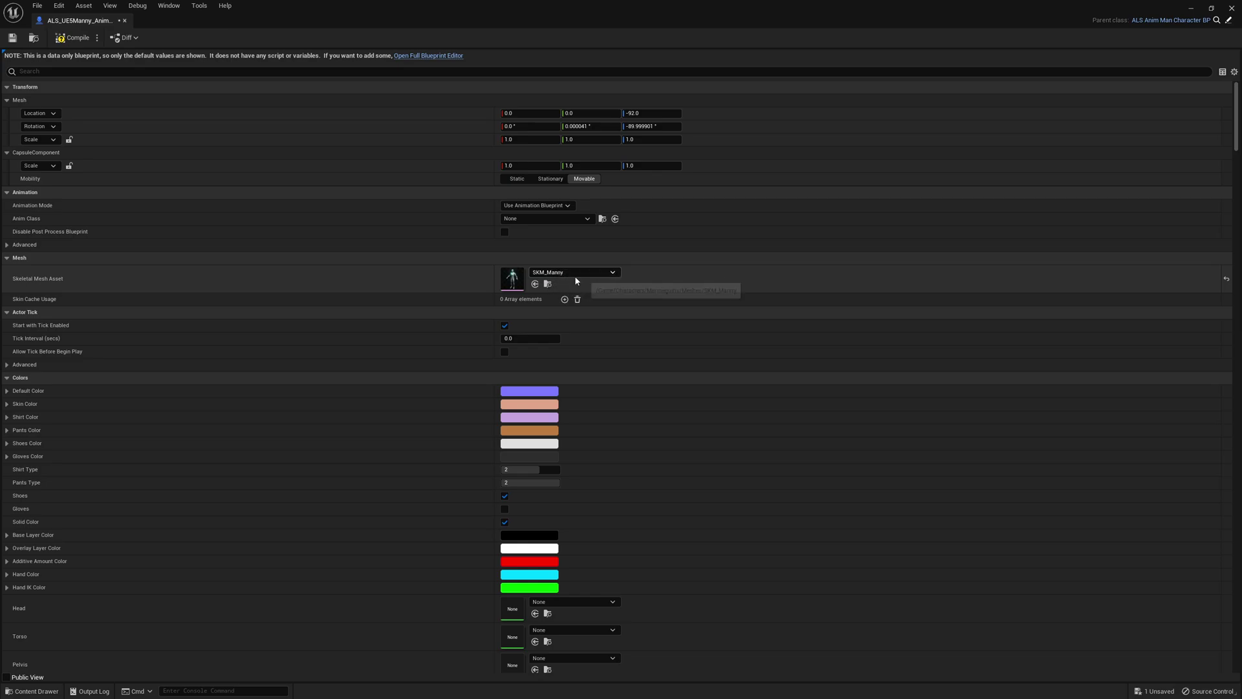
Set the character's Anim Class to ALS_UE5Manny_AnimBP, compile and save the blueprint, and close it
{"action": "left_click", "coordinate": [568, 220]}
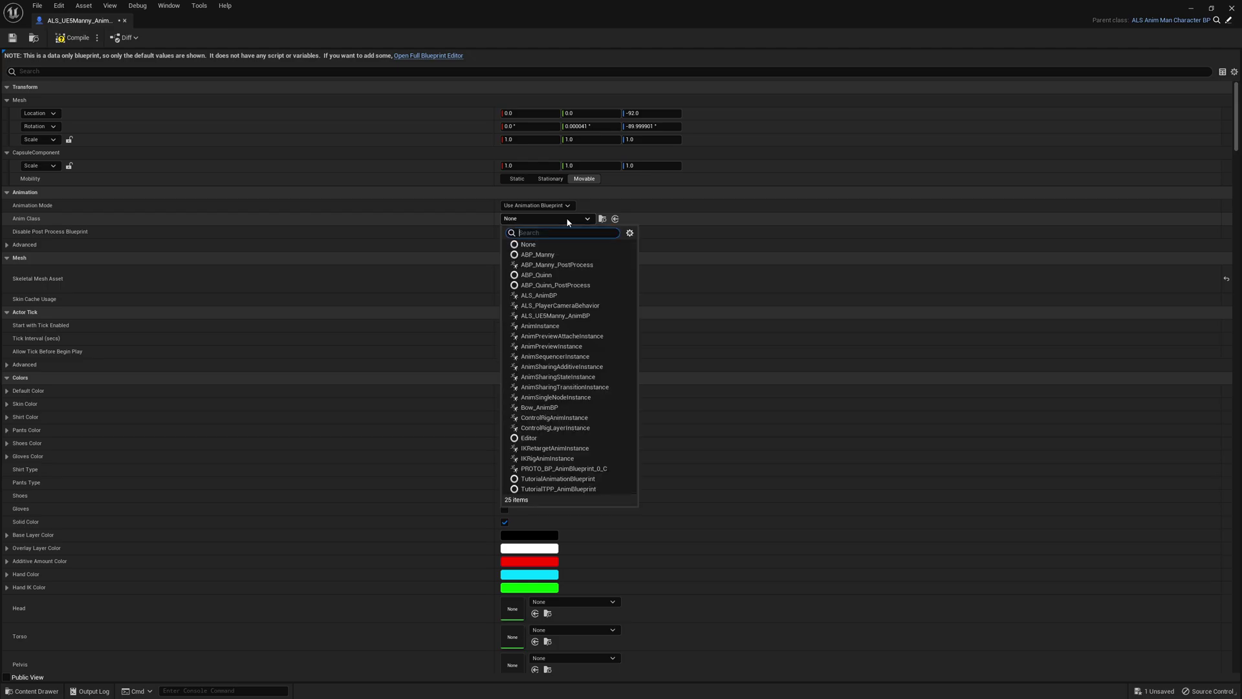
{"action": "type", "text": "ue5"}
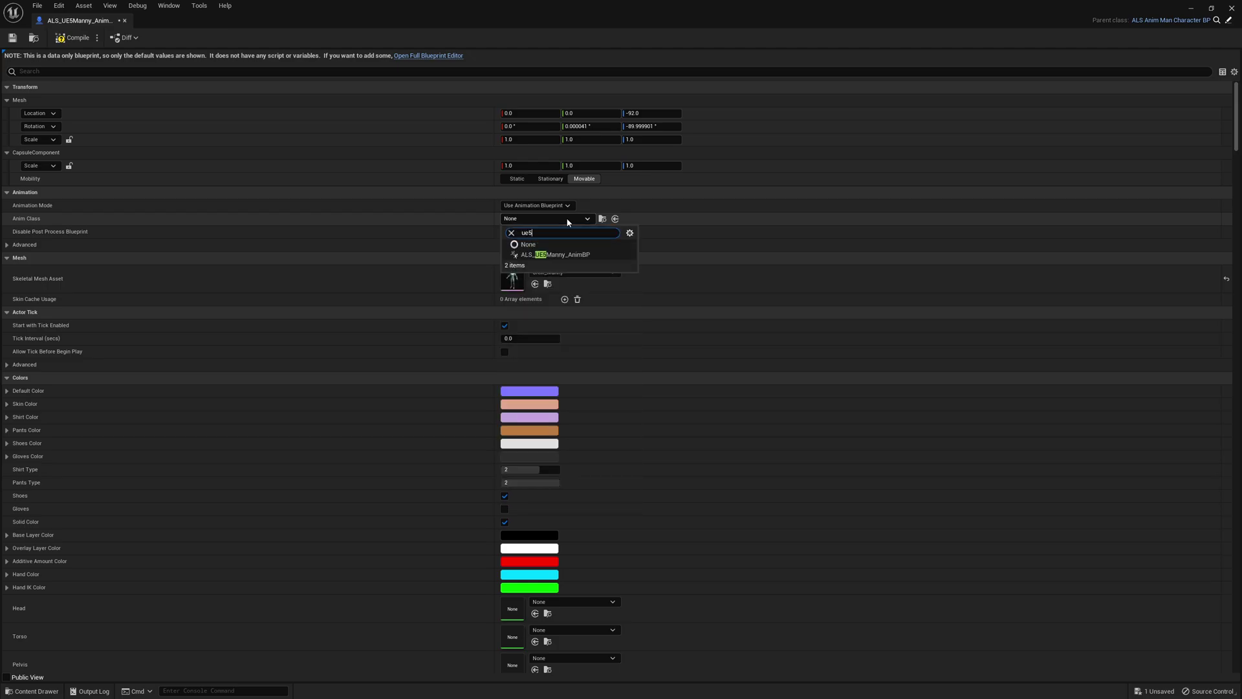
{"action": "left_click", "coordinate": [566, 255]}
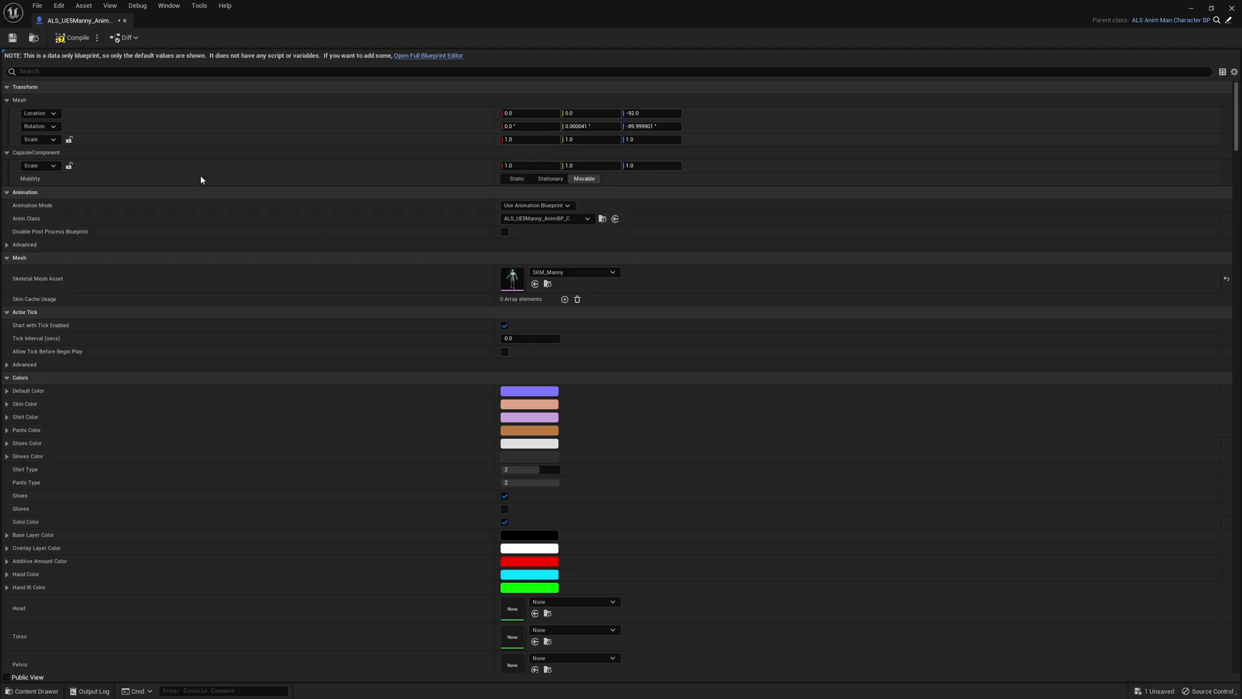
{"action": "left_click", "coordinate": [73, 38]}
{"action": "left_click", "coordinate": [12, 37]}
{"action": "left_click", "coordinate": [125, 20]}
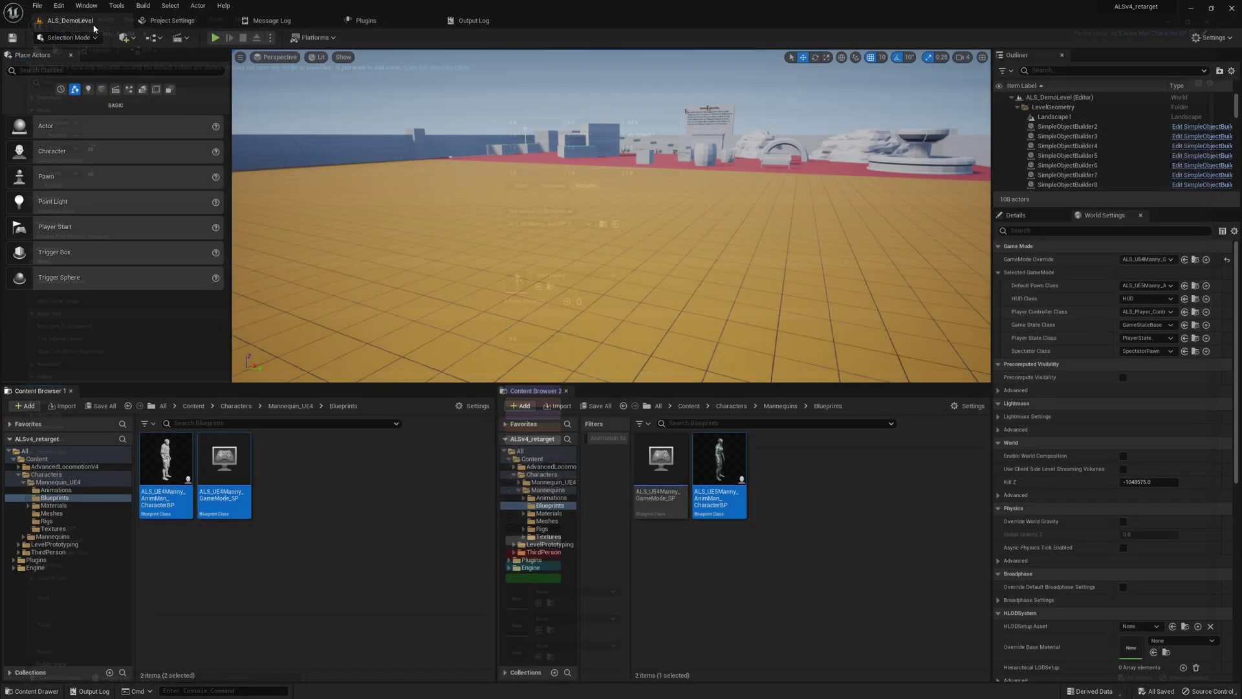
{"action": "double_click", "coordinate": [718, 459]}
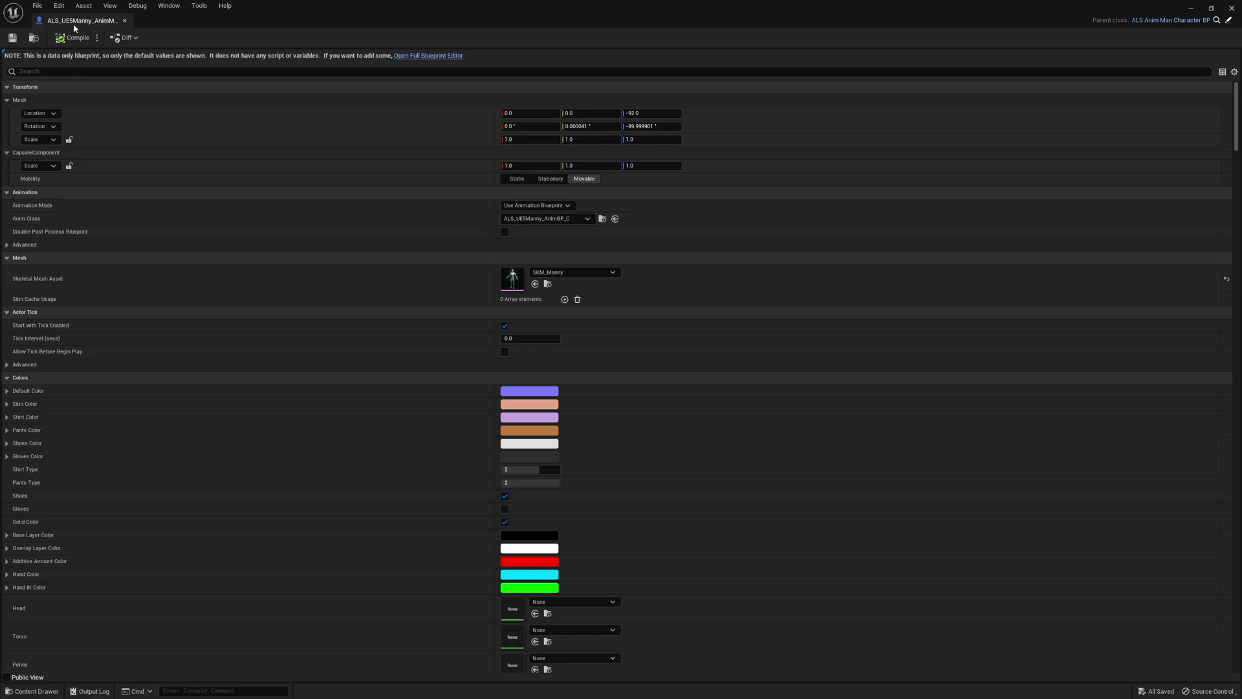
{"action": "left_click", "coordinate": [125, 20]}
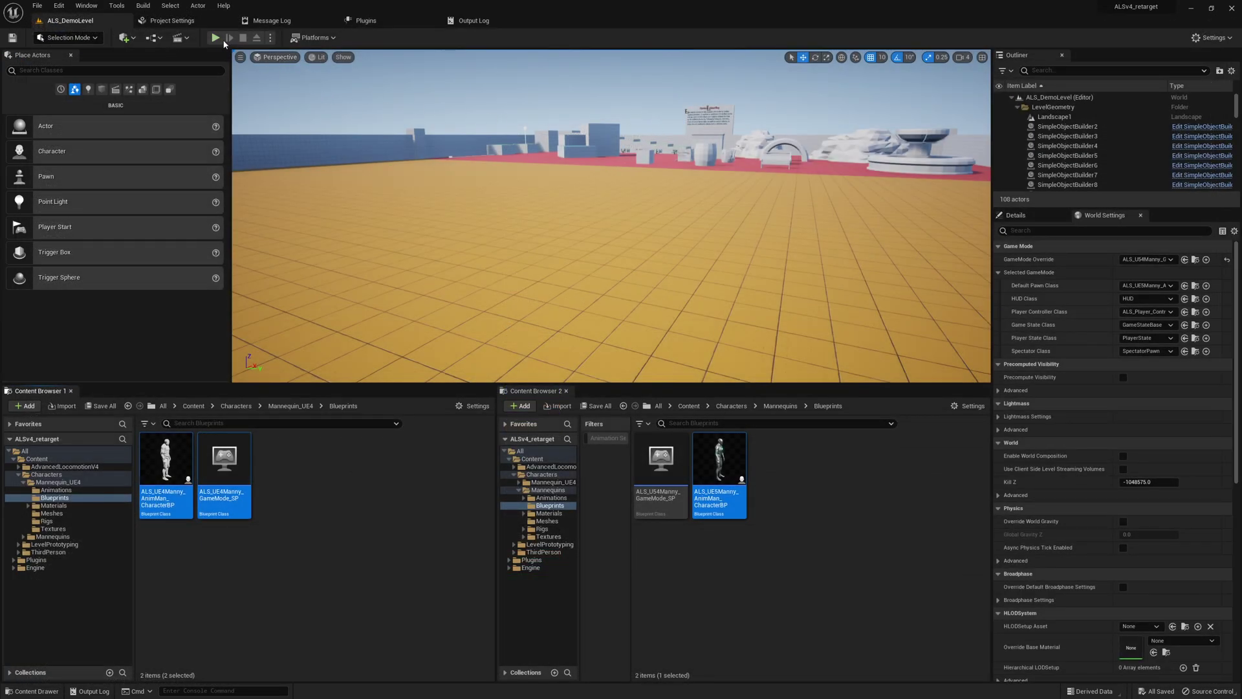
Play-test the UE5 Manny character by running, sprinting, changing direction and jumping, stop the session and return to the level
{"action": "left_click", "coordinate": [217, 38]}
{"action": "left_click", "coordinate": [526, 173]}
{"action": "key", "text": "w"}
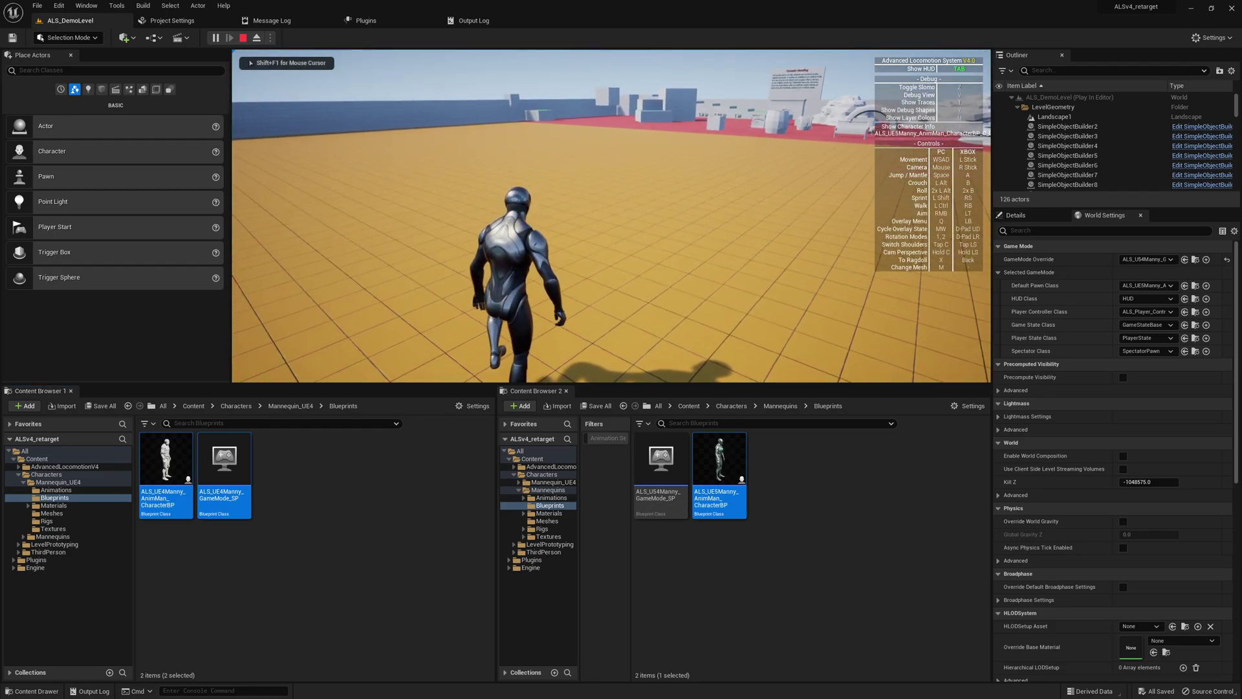
{"action": "key", "text": "shift+w"}
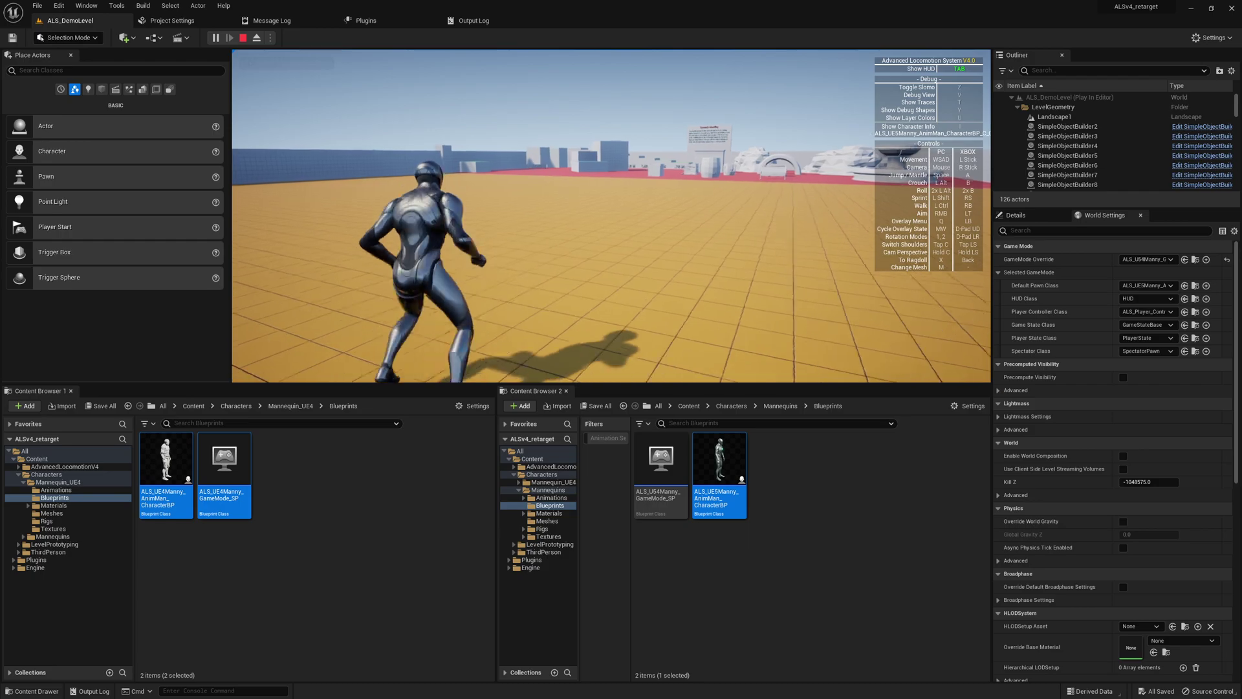
{"action": "key", "text": "shift+w"}
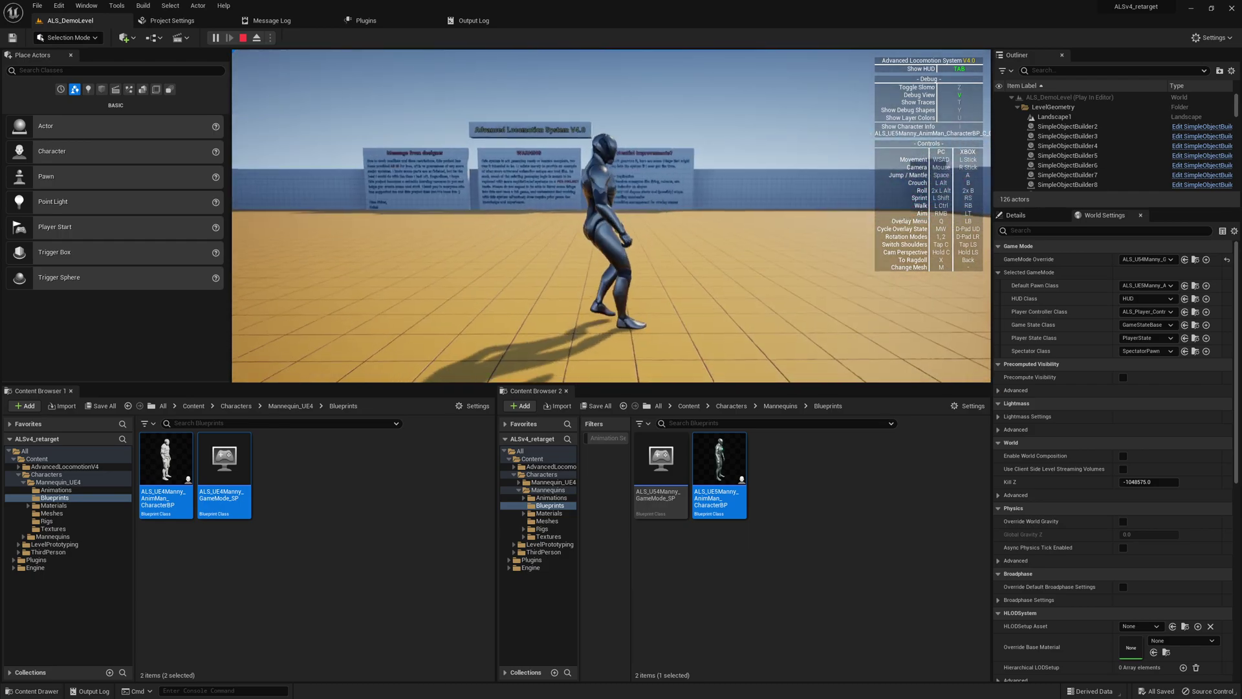
{"action": "key", "text": "shift+d"}
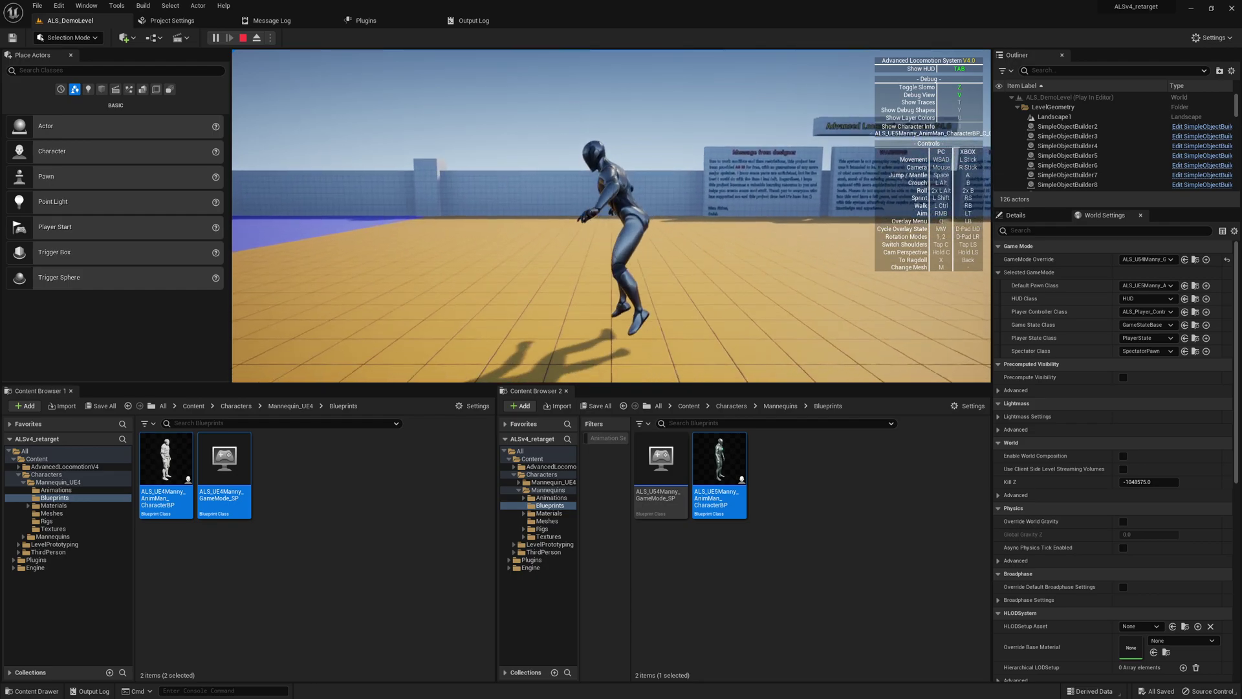
{"action": "key", "text": "shift+a"}
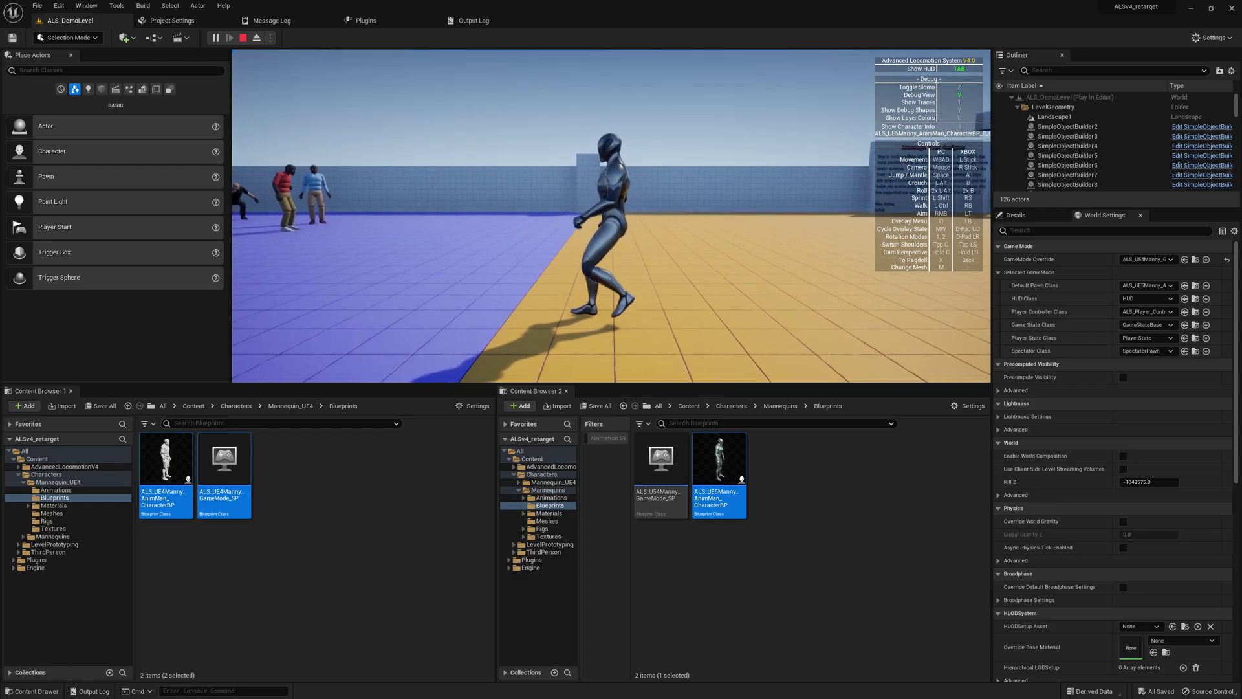
{"action": "key", "text": "a"}
{"action": "key", "text": "d"}
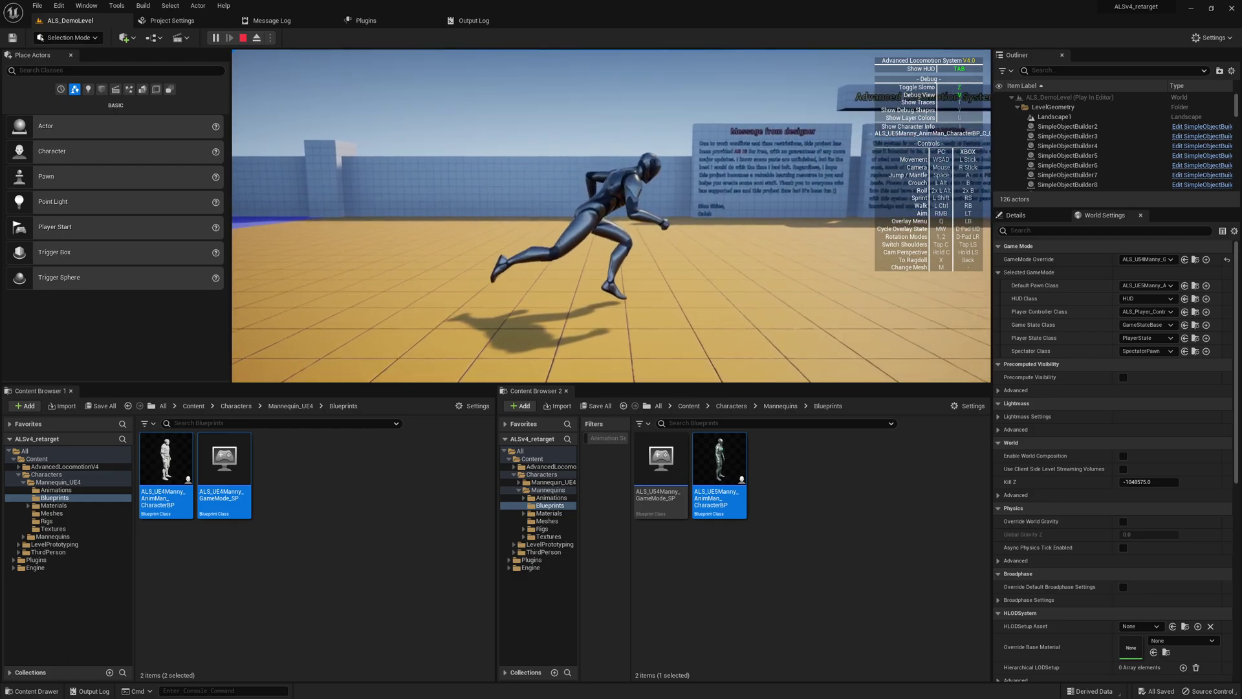
{"action": "key", "text": "space"}
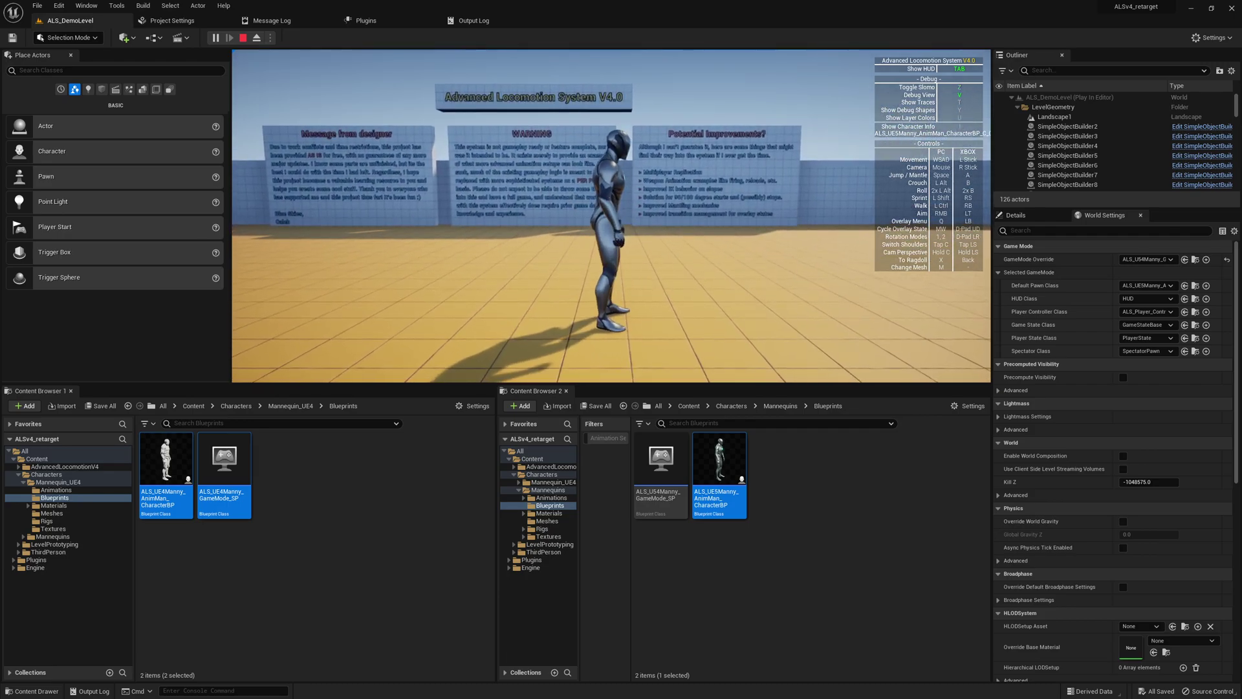
{"action": "key", "text": "Escape"}
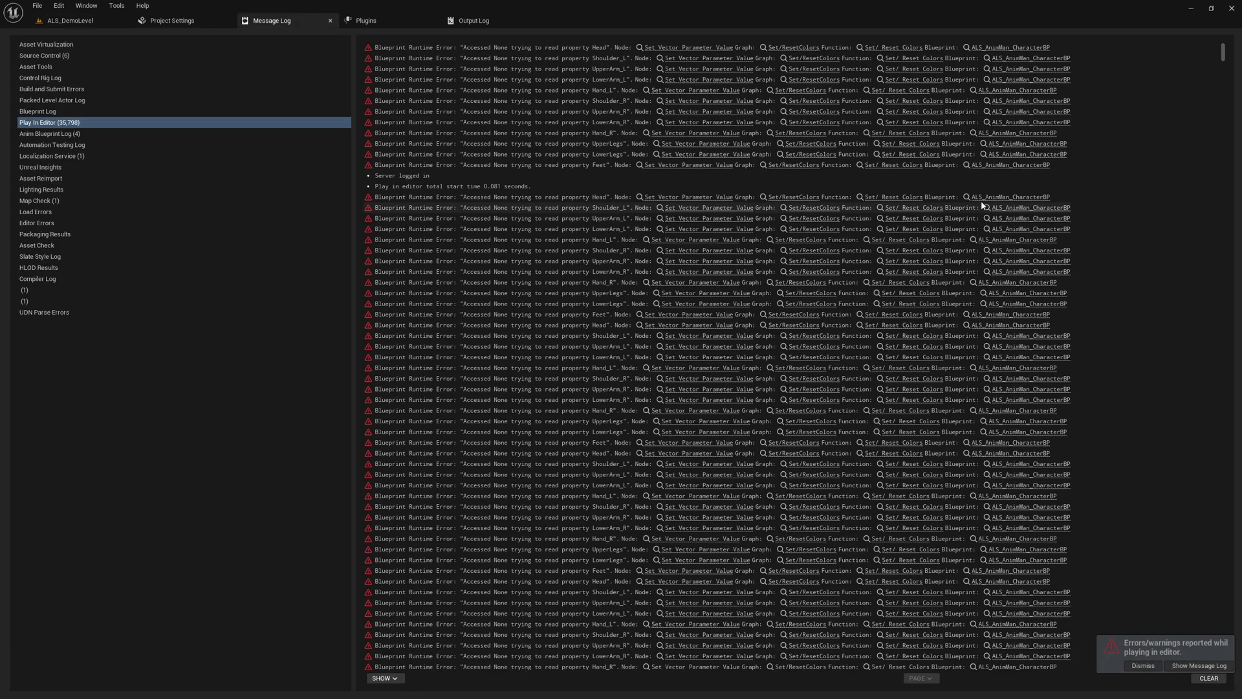
{"action": "left_click", "coordinate": [75, 21]}
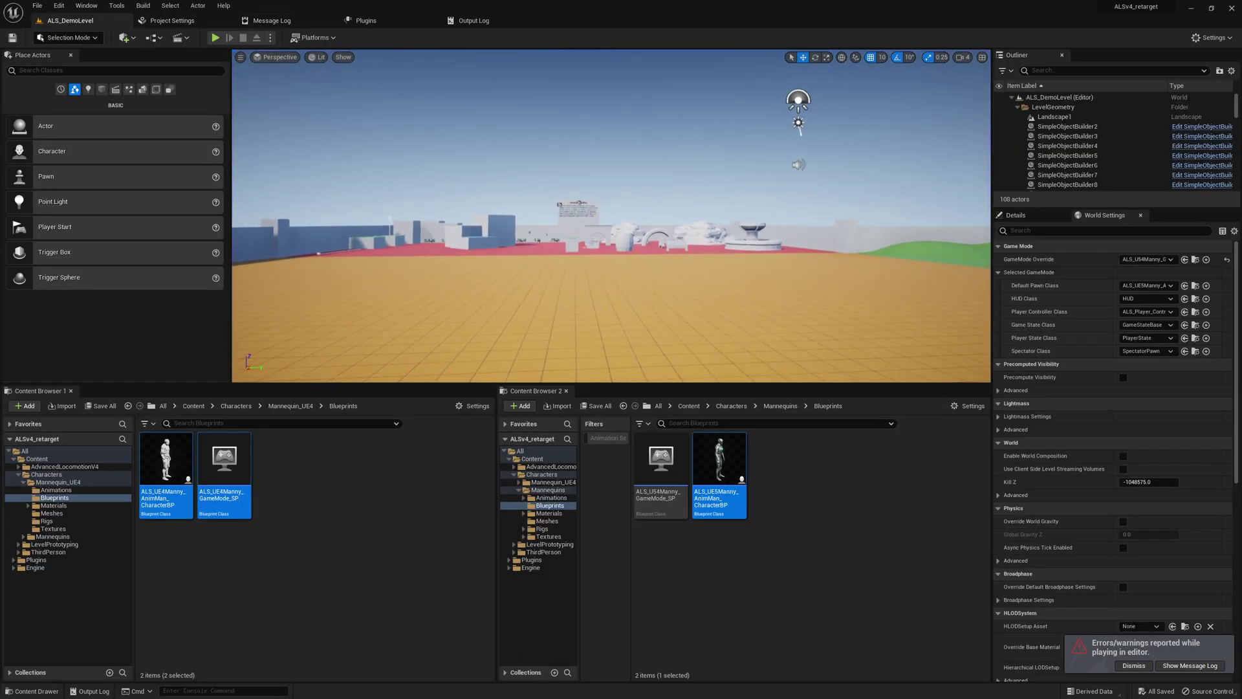
Play the level from the current camera location at the Dynamic Mantling area and move the character onto the green blocks
{"action": "key", "text": "w"}
{"action": "right_click_drag", "start_coordinate": [316, 73], "coordinate": [316, 73]}
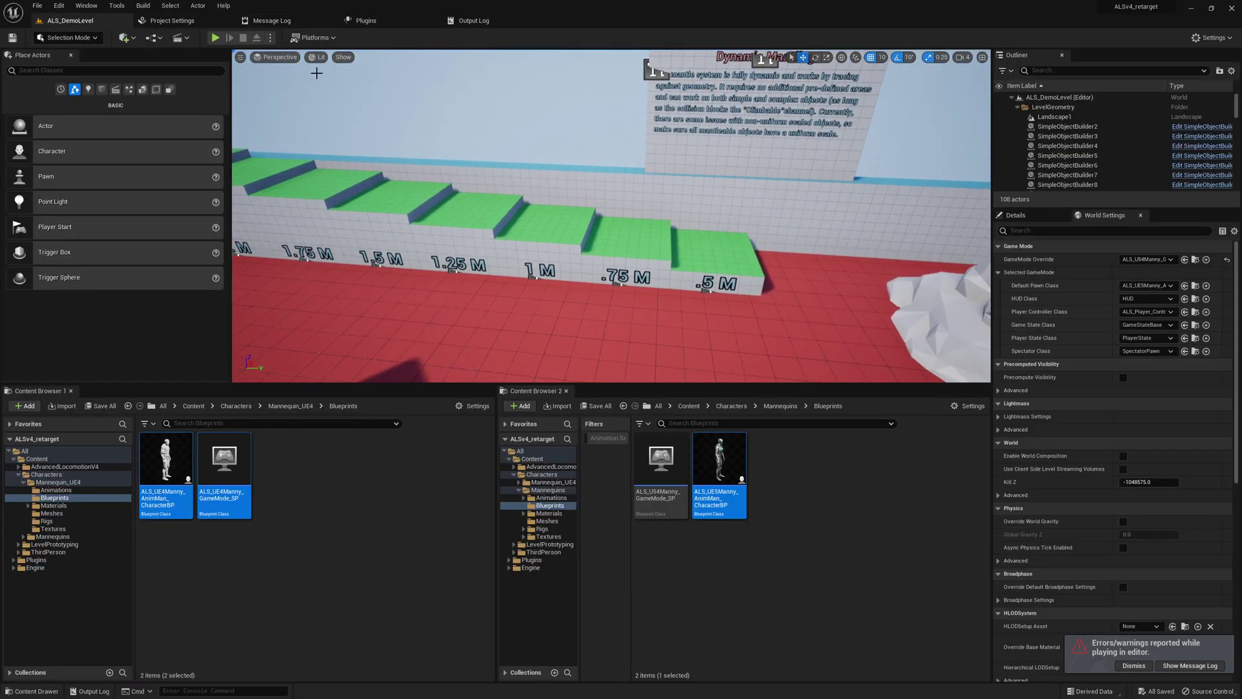
{"action": "left_click", "coordinate": [270, 38]}
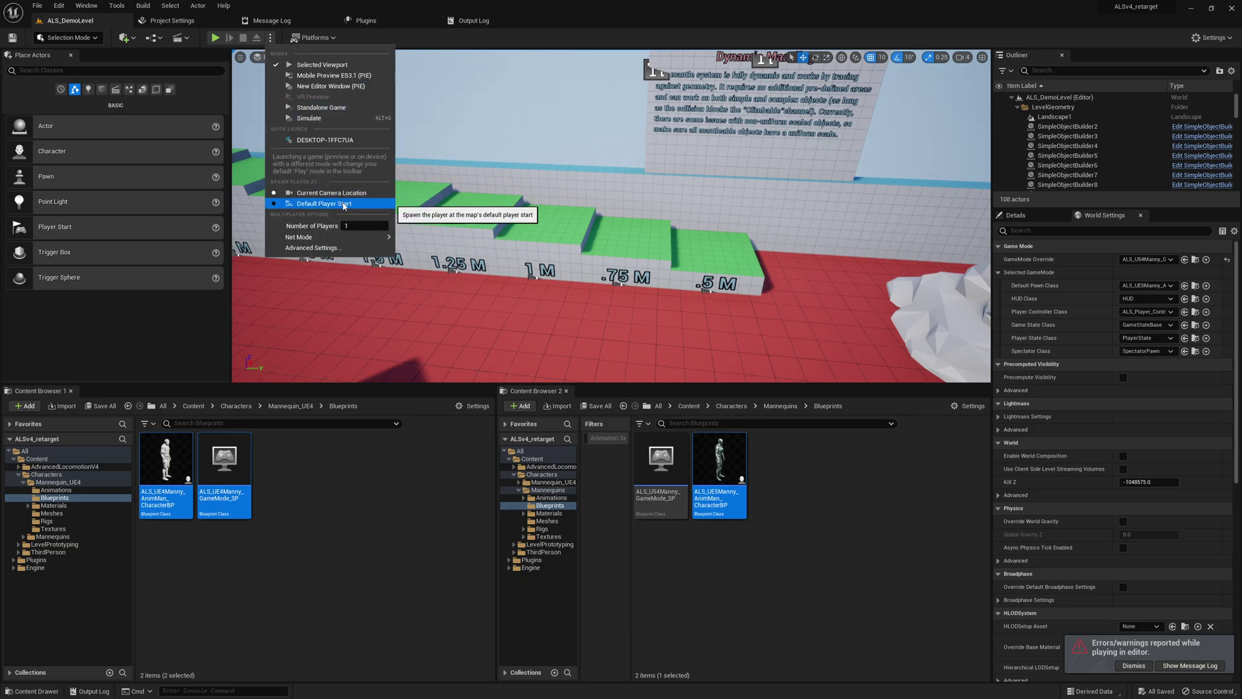
{"action": "left_click", "coordinate": [216, 37]}
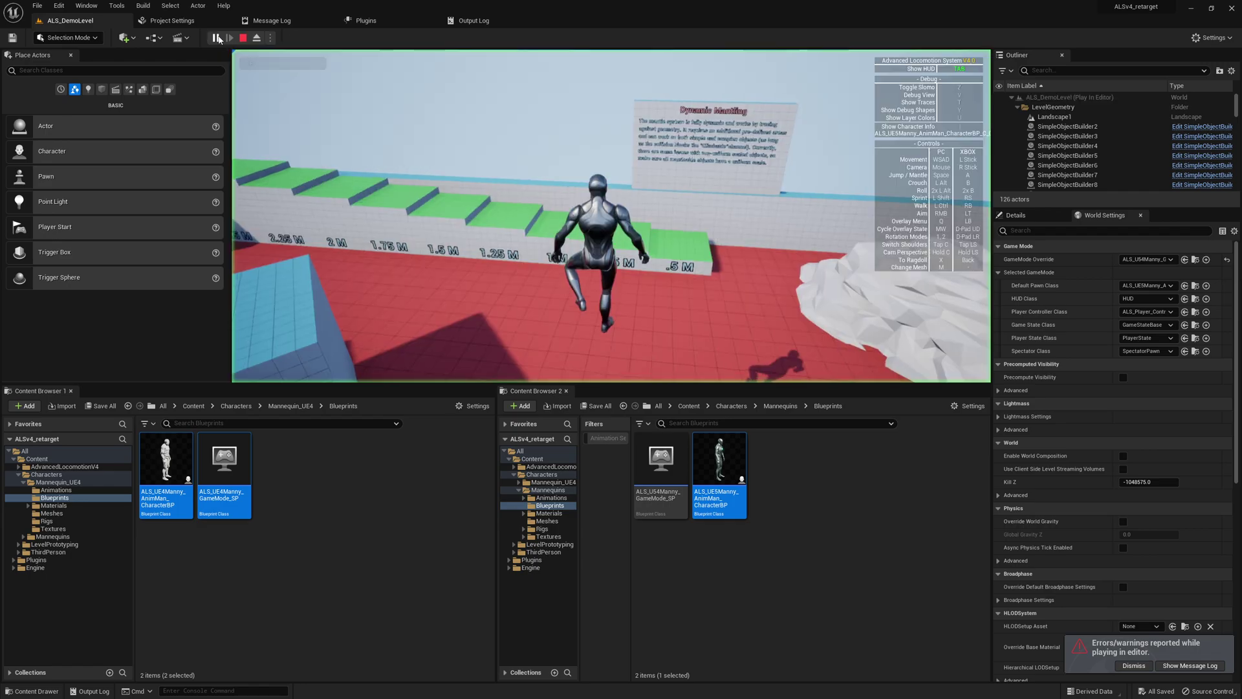
{"action": "key", "text": "w"}
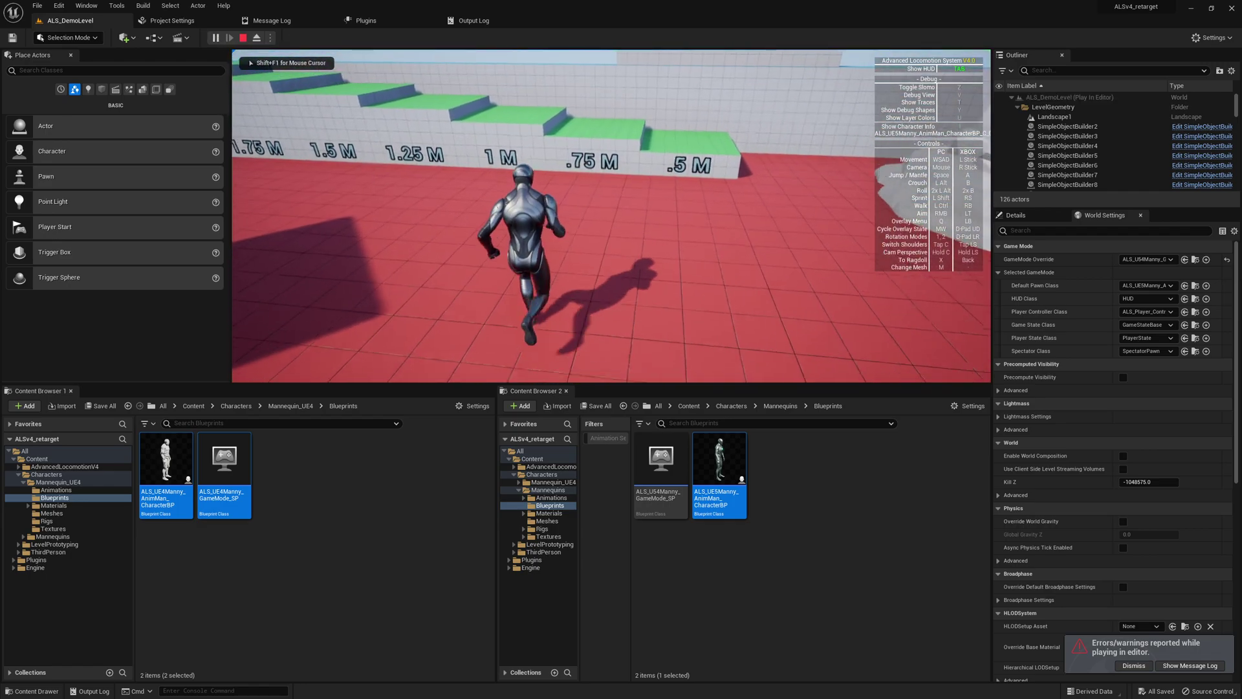
{"action": "key", "text": "space"}
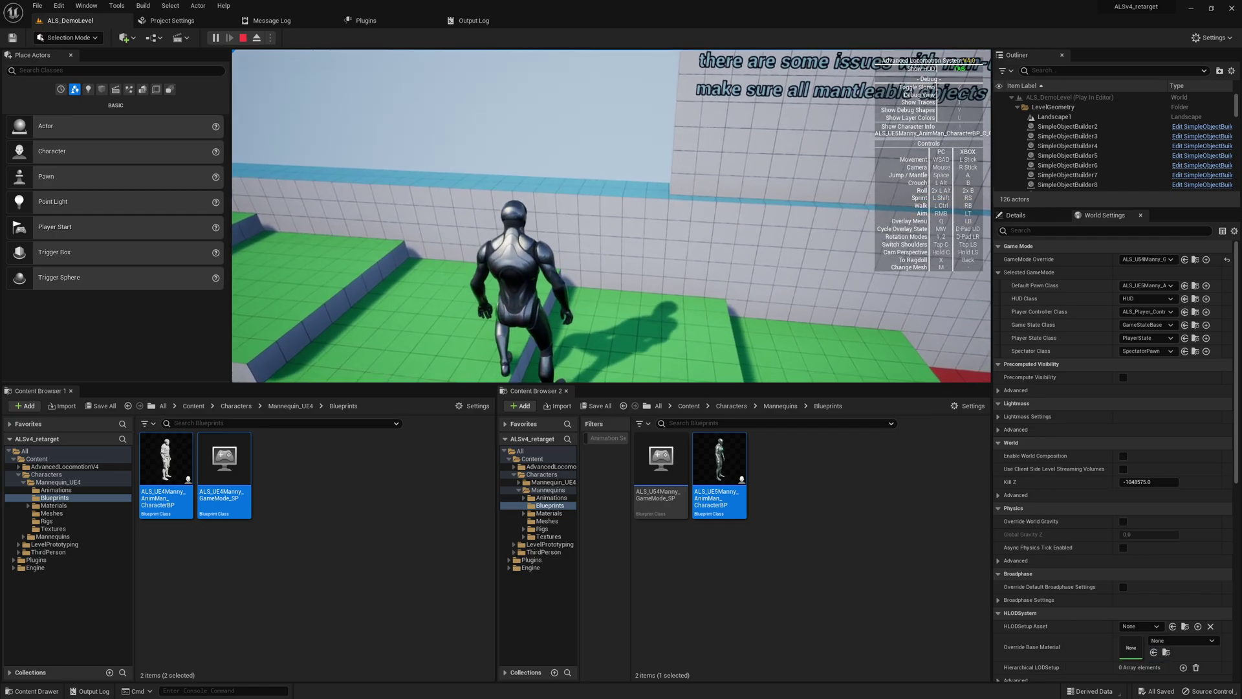
Eject from the player to inspect the character on the block with the free camera, and take control of it again
{"action": "key", "text": "F8"}
{"action": "right_click_drag", "start_coordinate": [488, 124], "coordinate": [526, 145]}
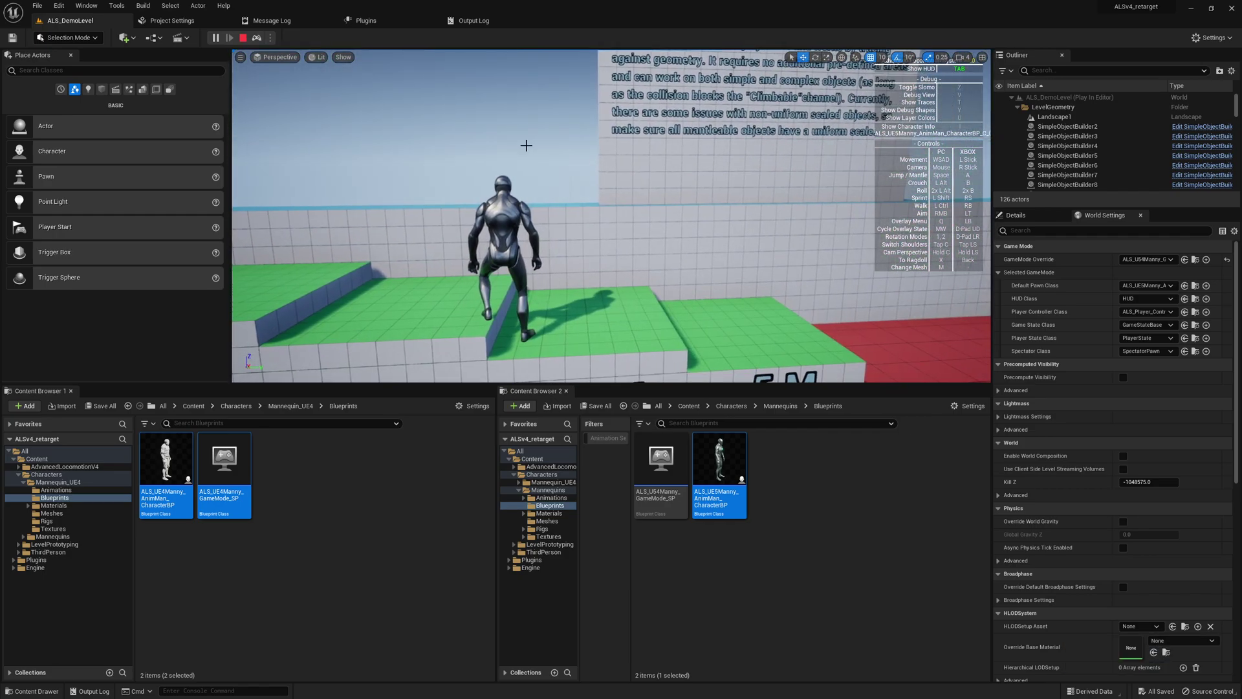
{"action": "key", "text": "F8"}
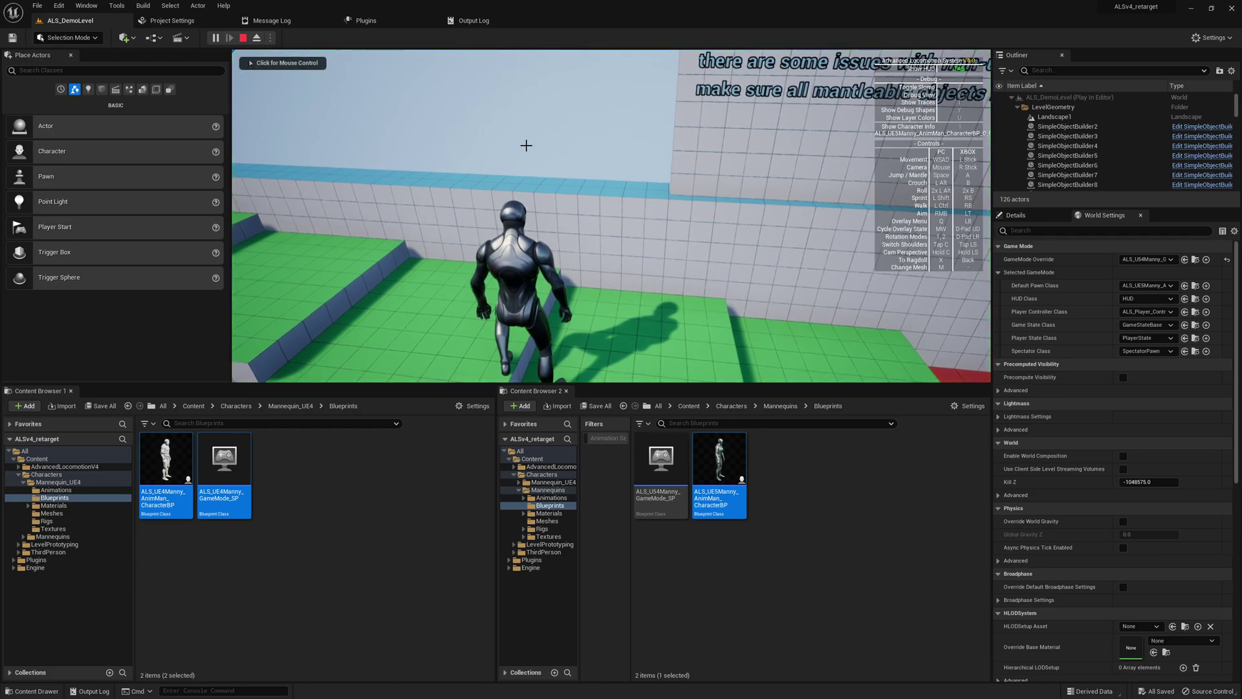
{"action": "left_click", "coordinate": [526, 145]}
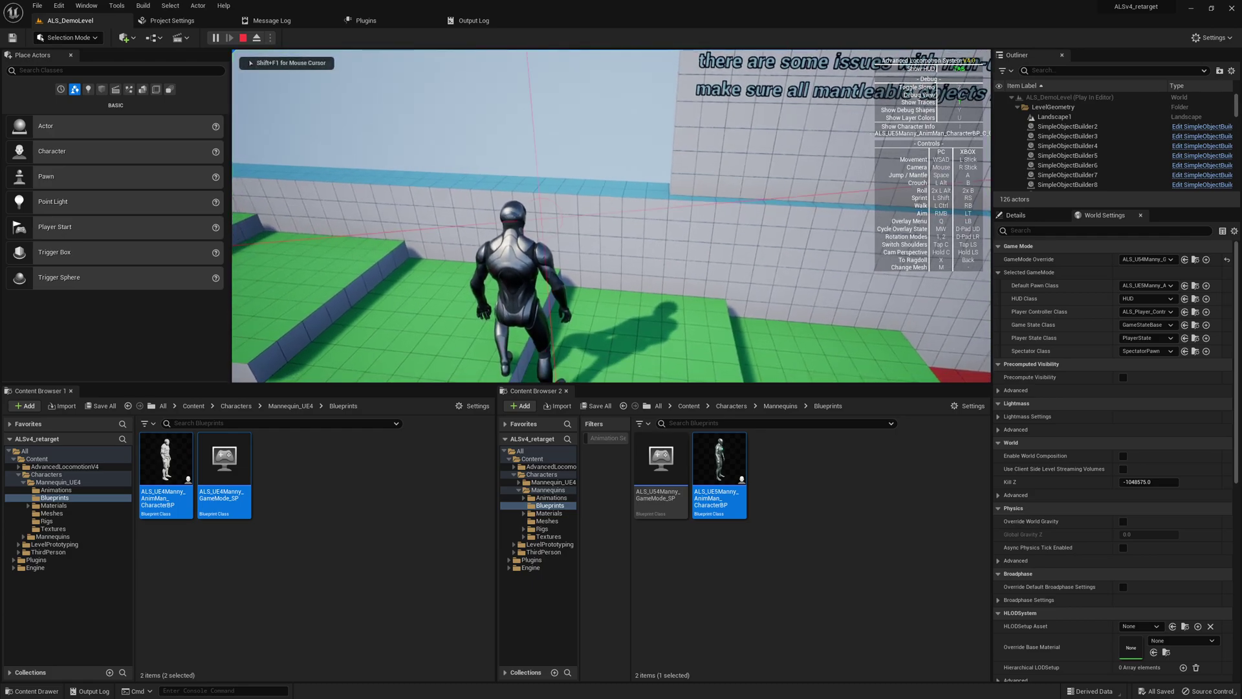
Test the character's movement over the green mantling blocks and run it across the red floor in different directions
{"action": "key", "text": "w"}
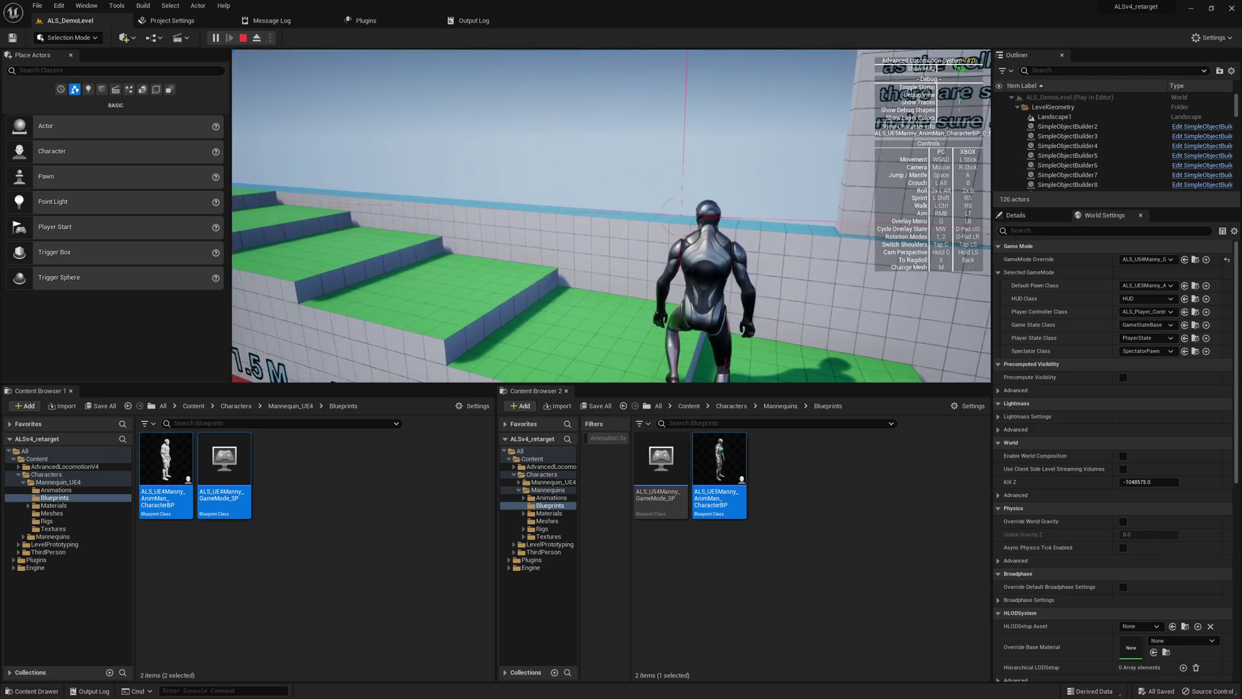
{"action": "key", "text": "w"}
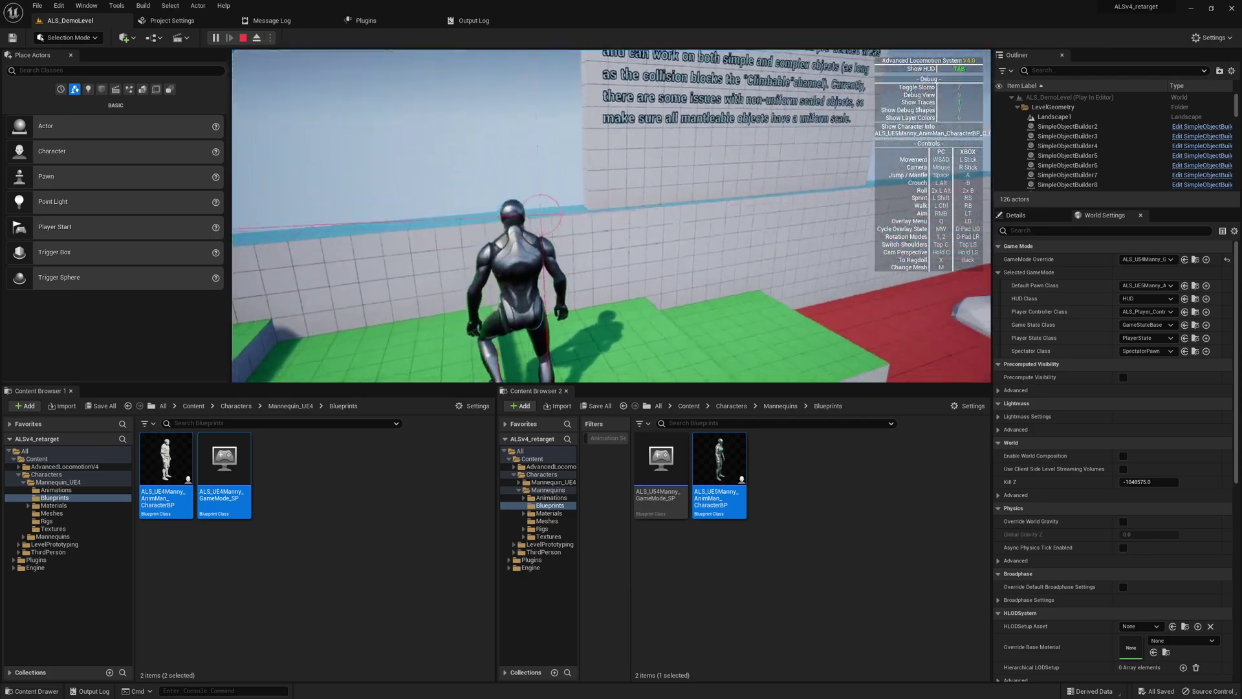
{"action": "key", "text": "w"}
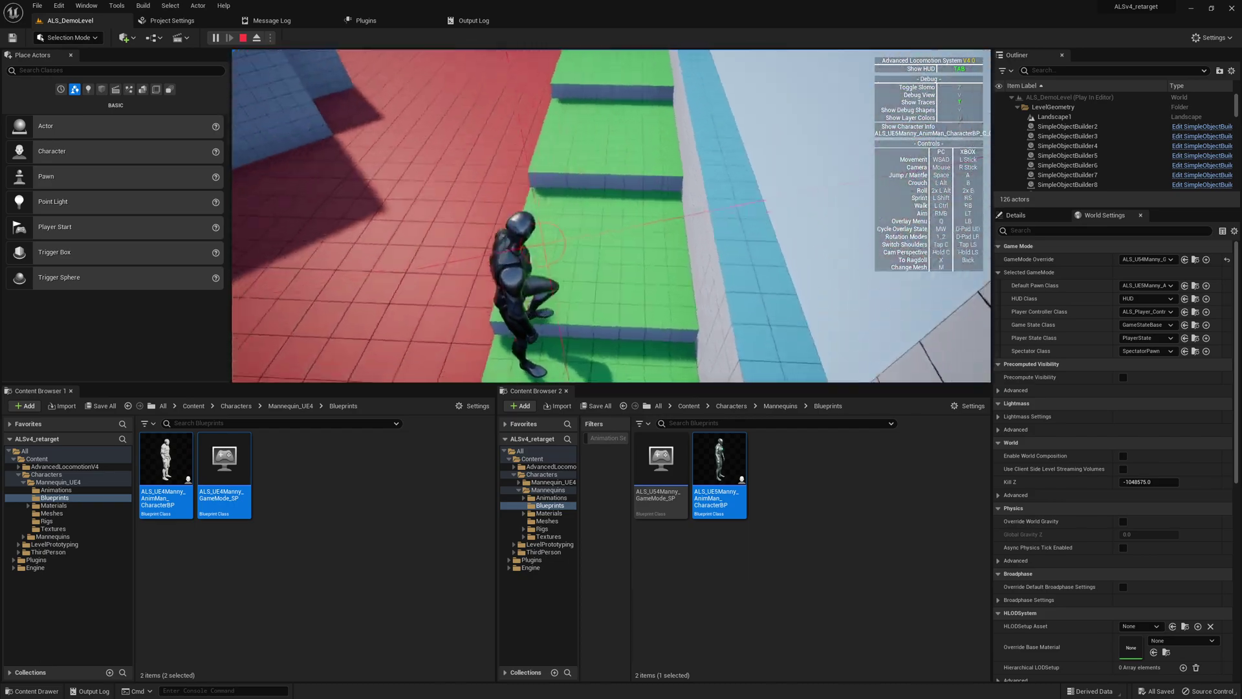
{"action": "key", "text": "w"}
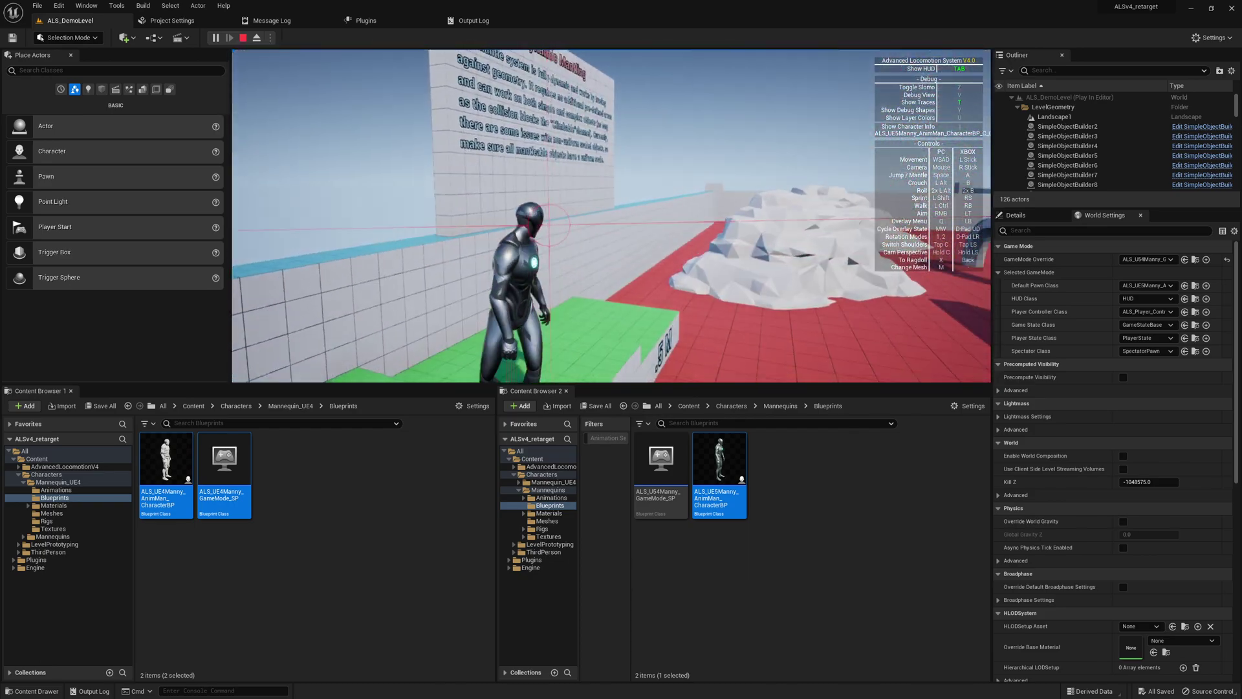
{"action": "key", "text": "w"}
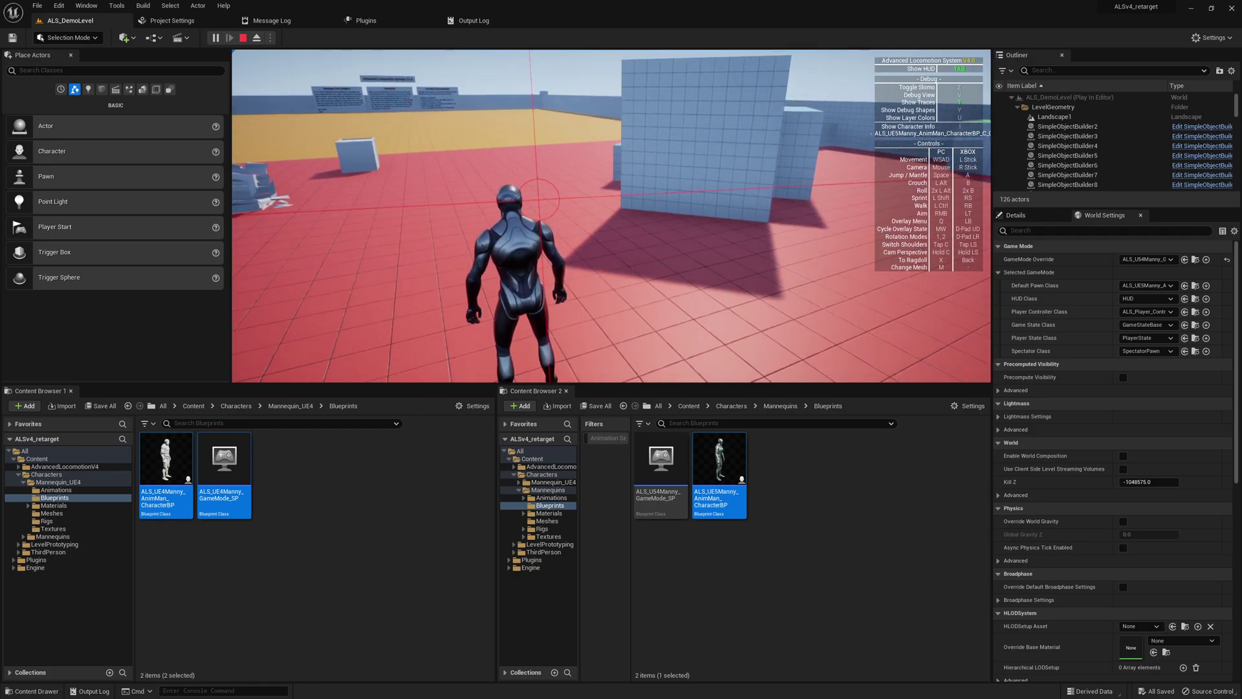
{"action": "key", "text": "s"}
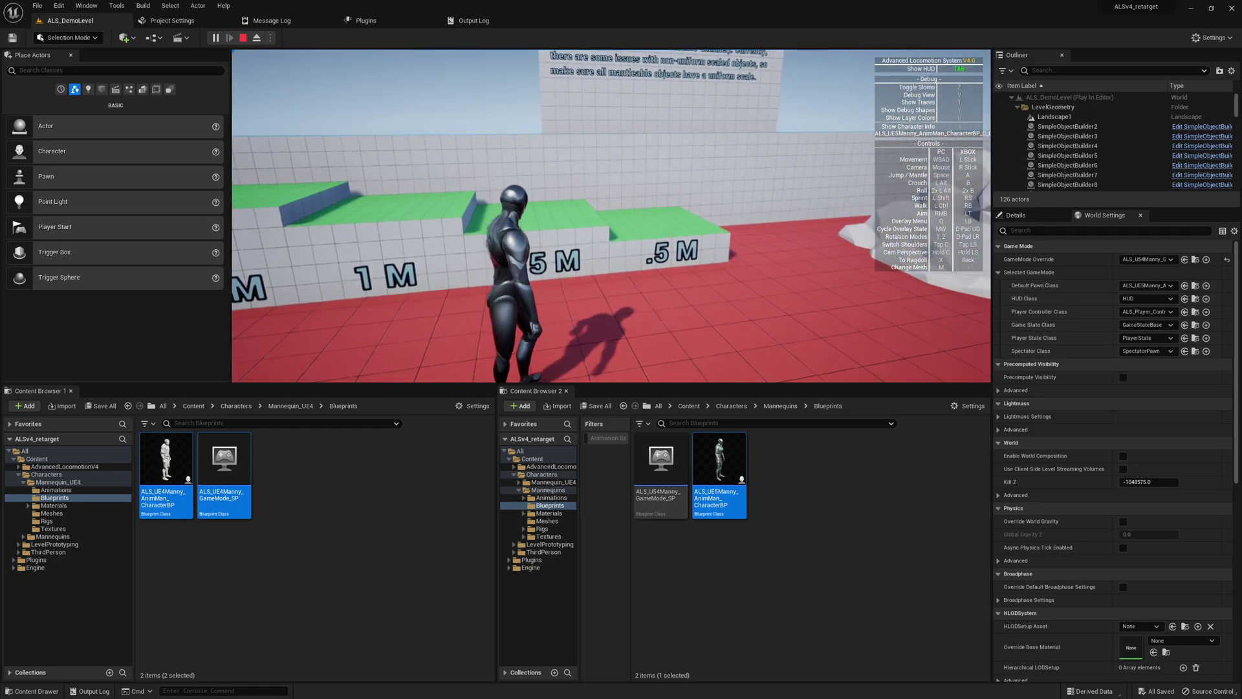
{"action": "key", "text": "s"}
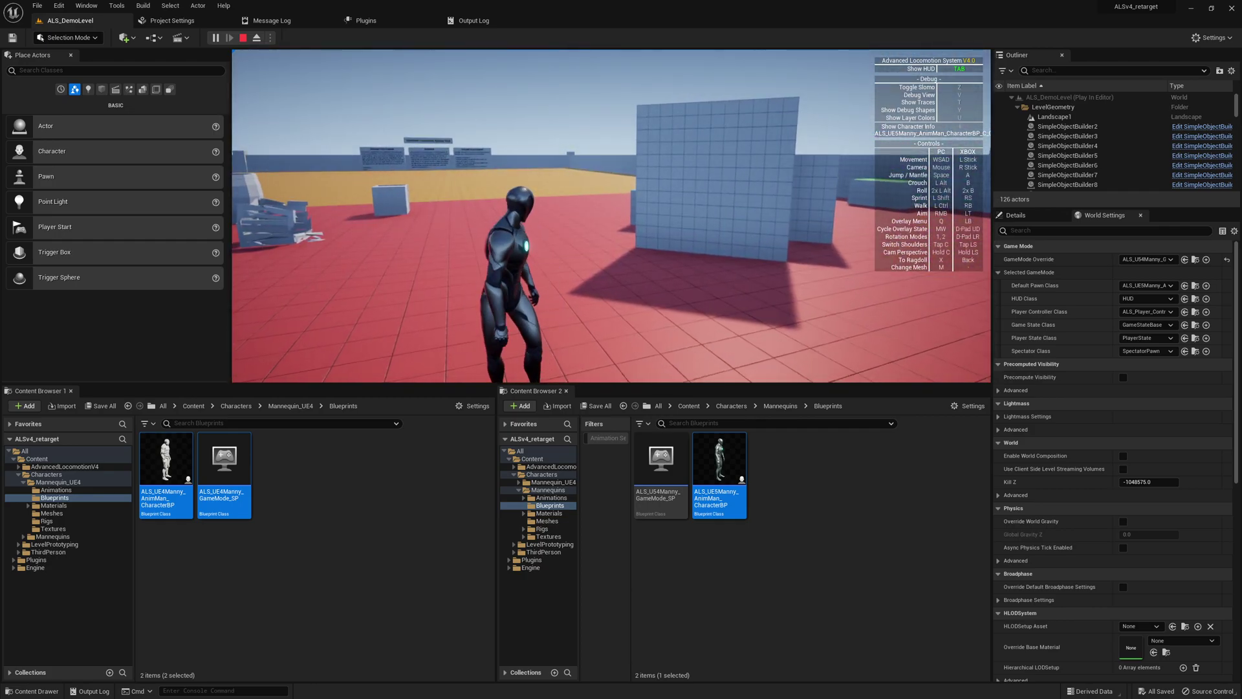
Make the character crouch and move around while crouched beside the green blocks, then end the play session and return to ALS_DemoLevel
{"action": "key", "text": "alt"}
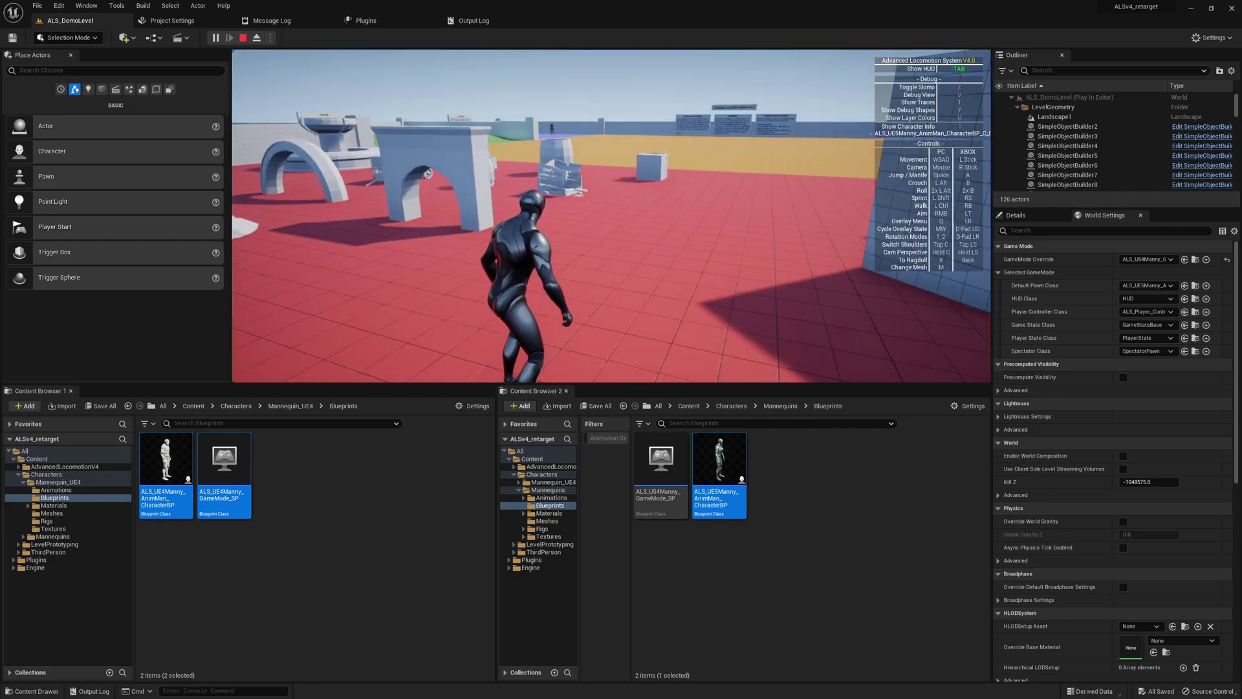
{"action": "key", "text": "w"}
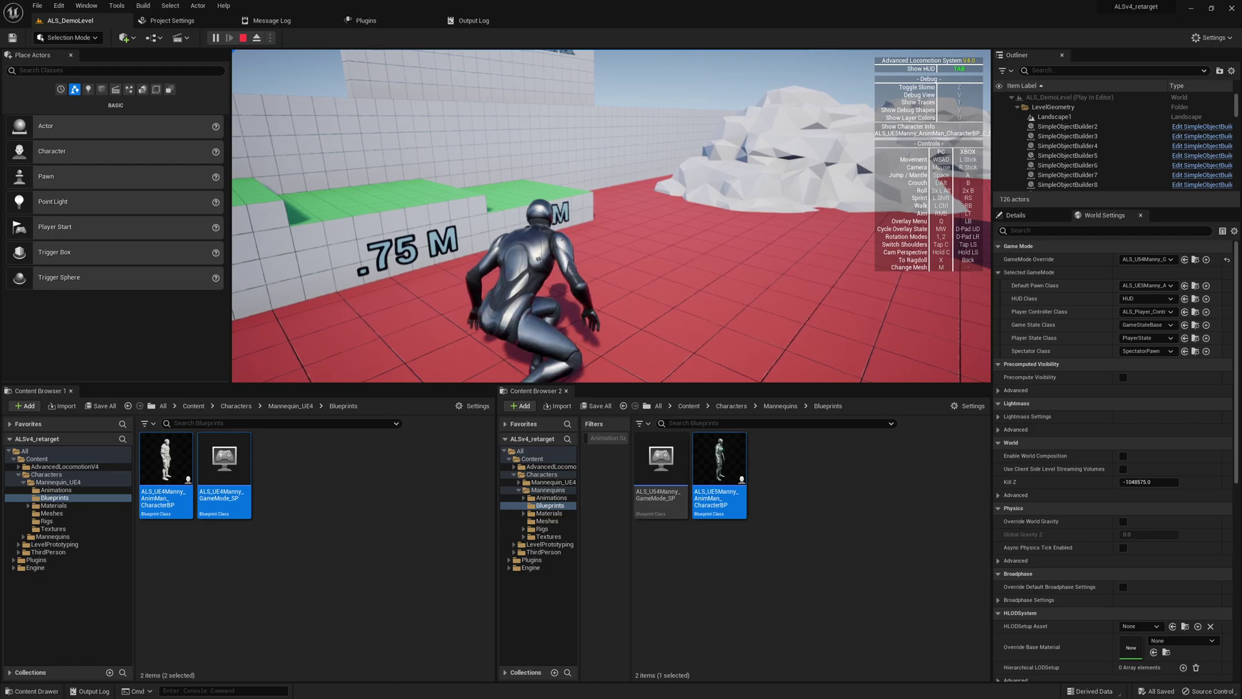
{"action": "key", "text": "w"}
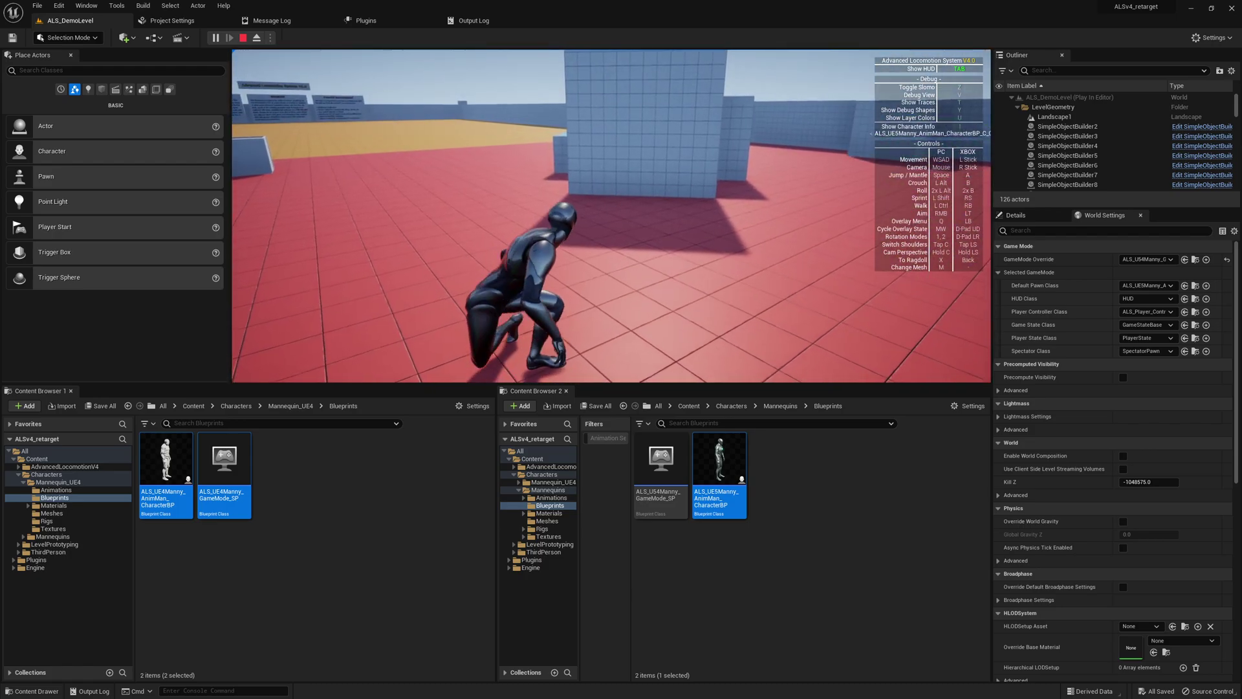
{"action": "key", "text": "w"}
{"action": "key", "text": "Escape"}
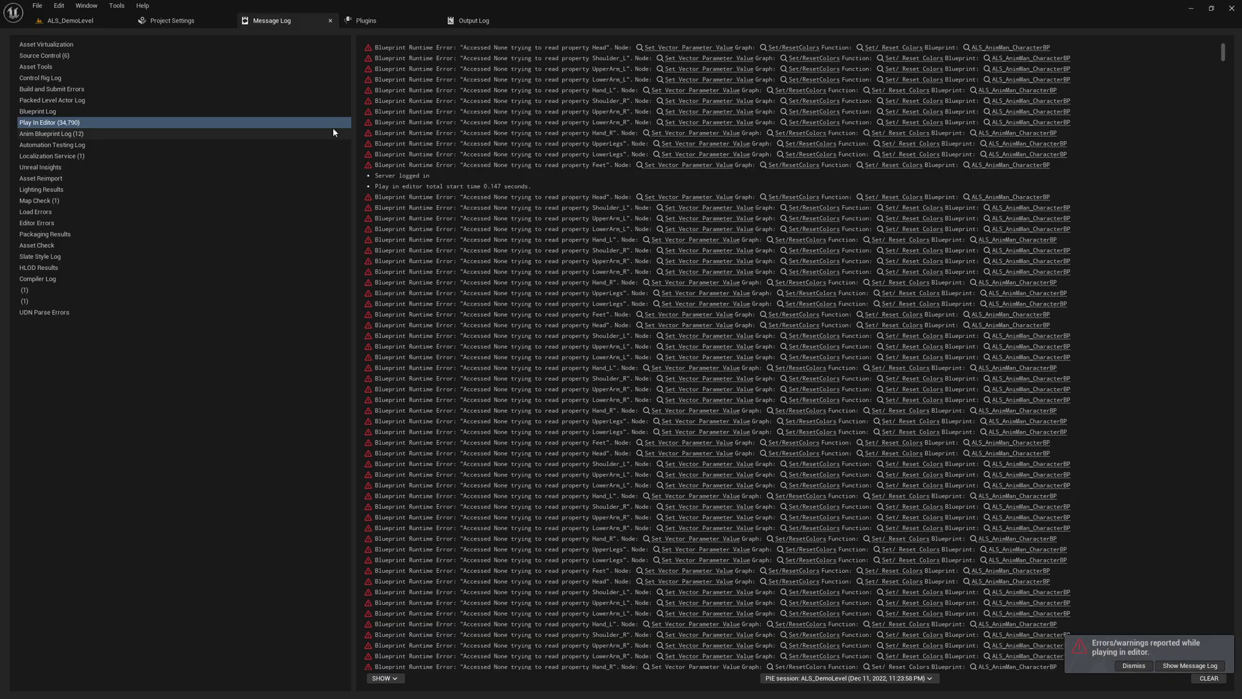
{"action": "left_click", "coordinate": [63, 21]}
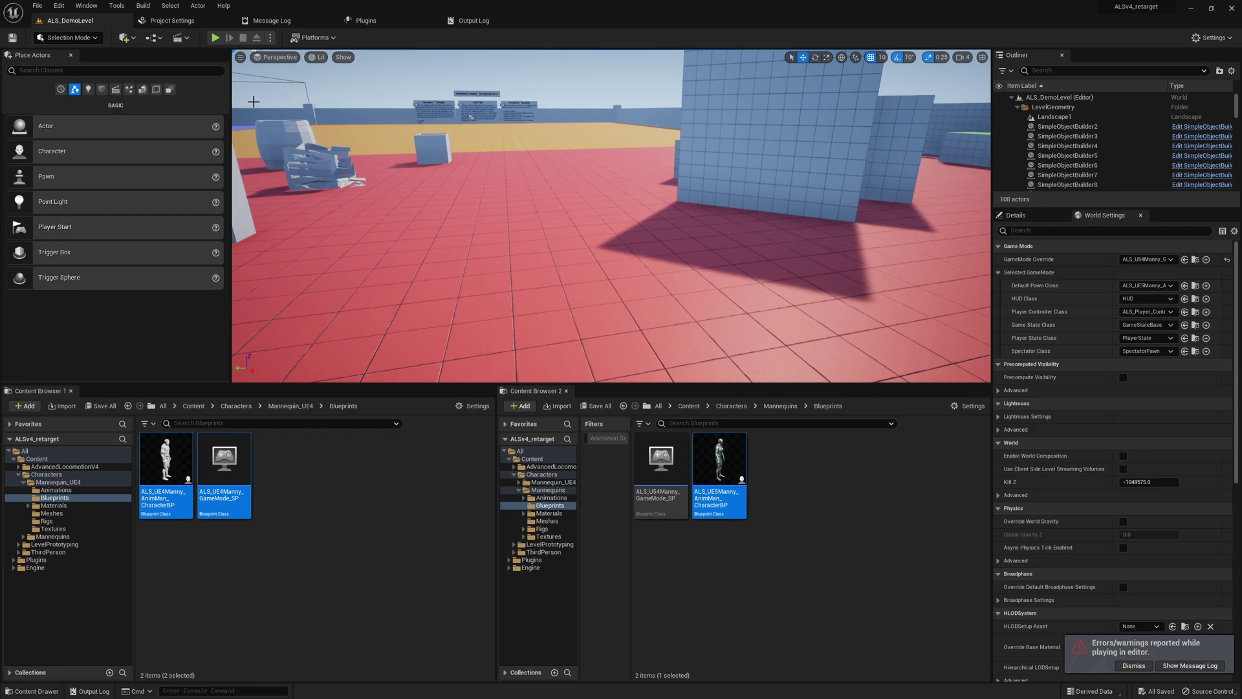
Play the level again, take control of the character, and change its overlay state to Torch
{"action": "key", "text": "alt+p"}
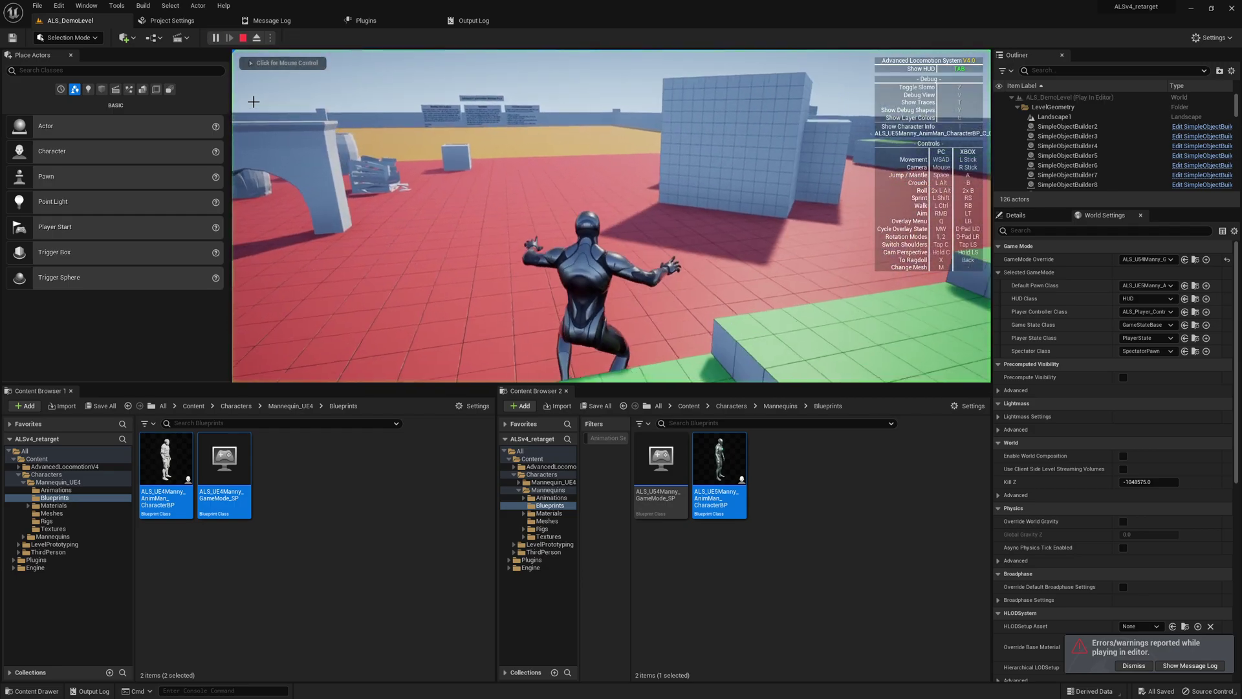
{"action": "left_click", "coordinate": [257, 102]}
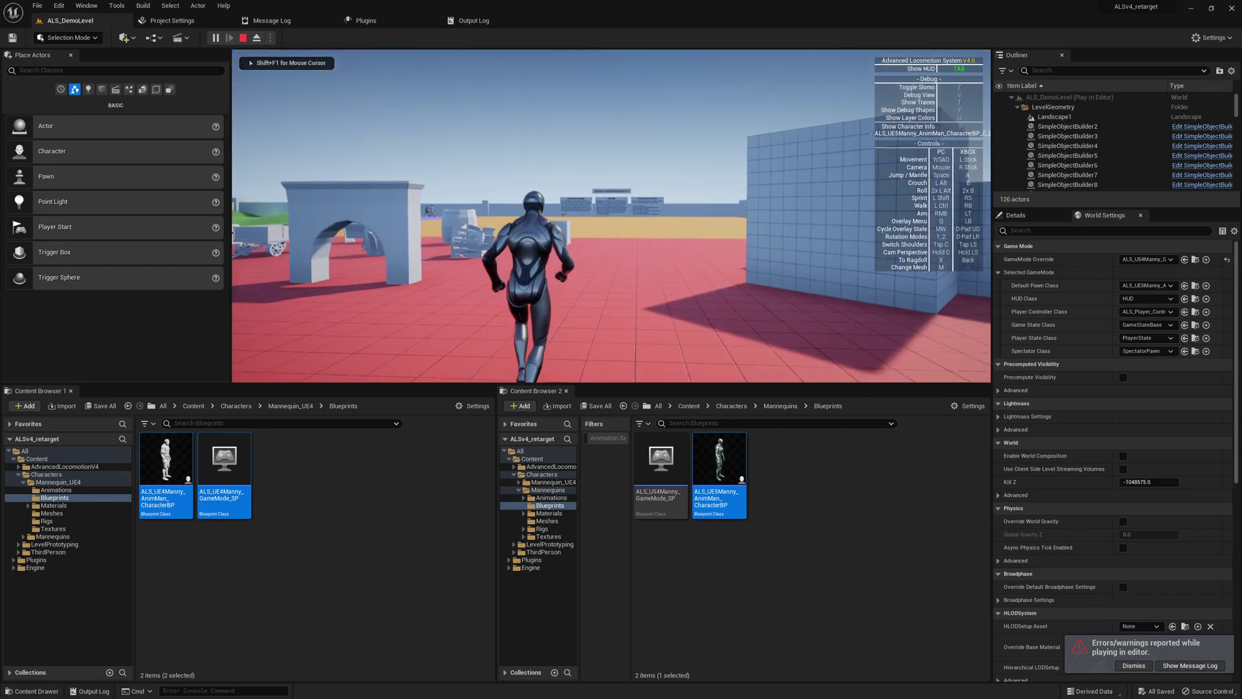
{"action": "key", "text": "q"}
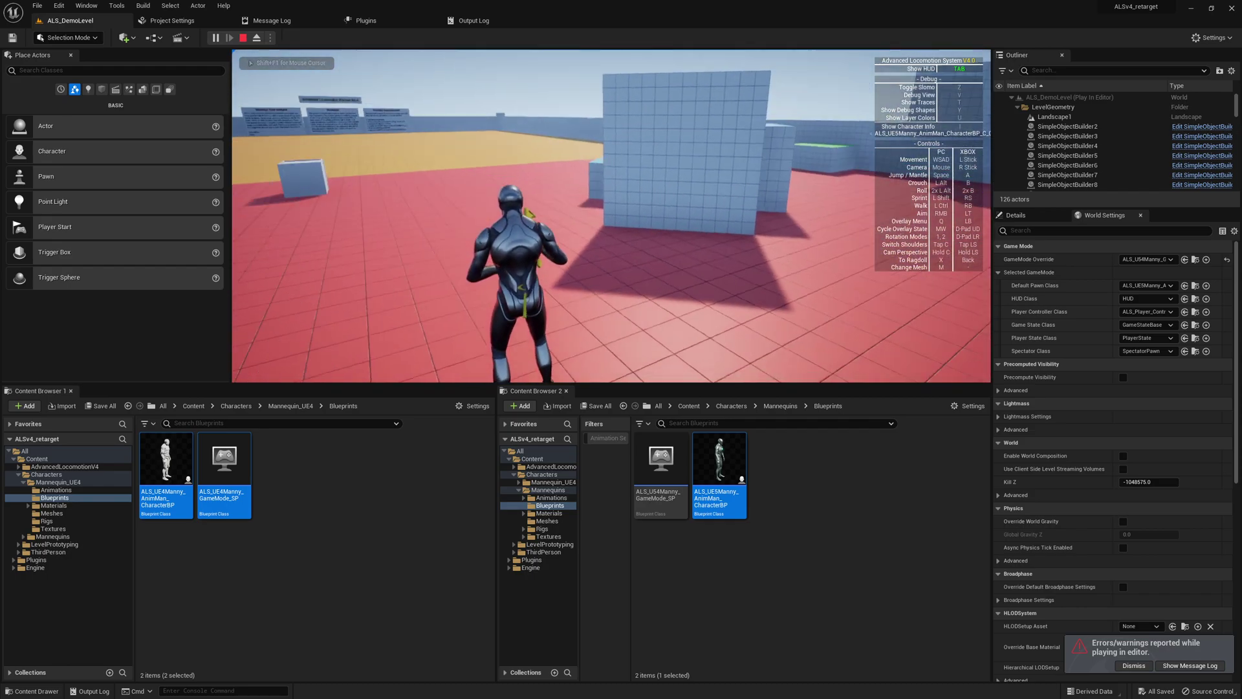
{"action": "key", "text": "alt"}
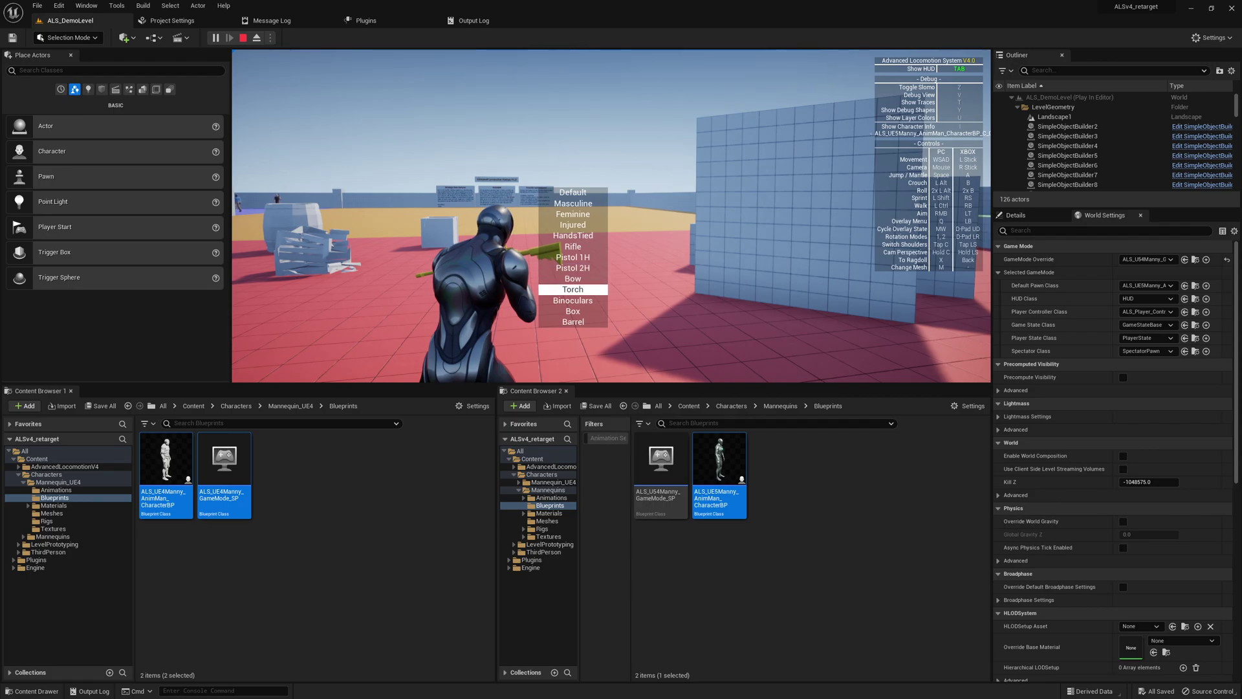
{"action": "key", "text": "q"}
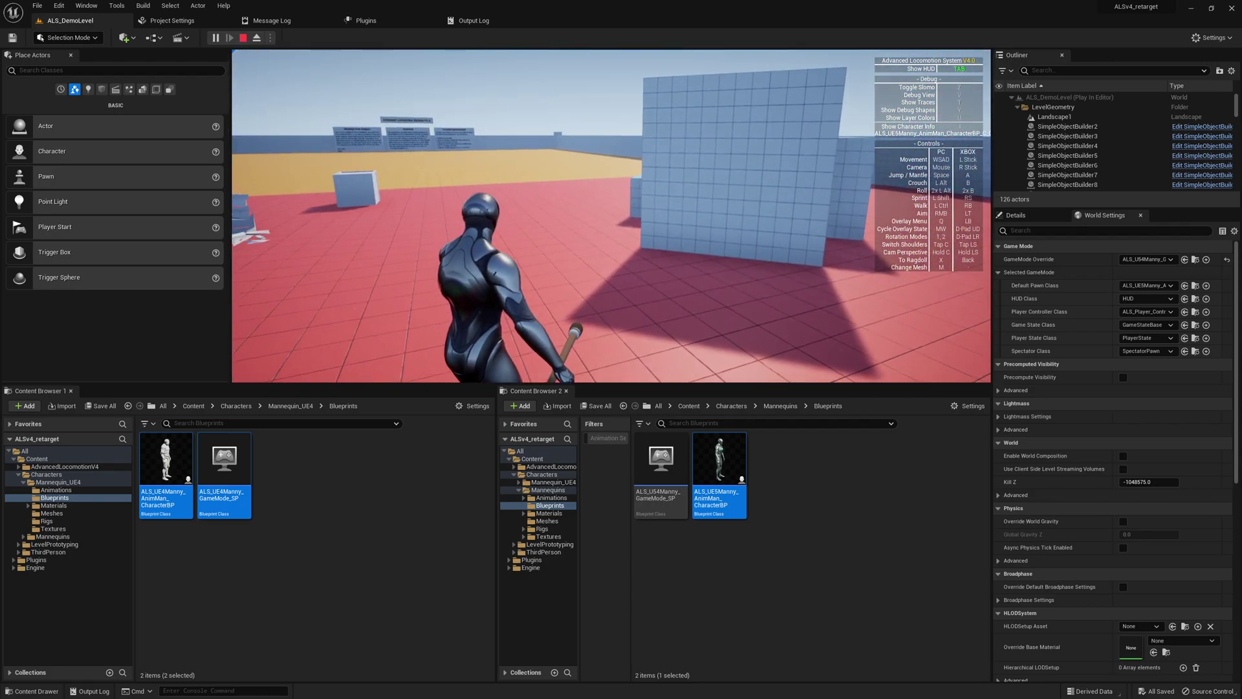
Eject from the player to inspect the torch pose up close with the free camera, then stop the session and return to ALS_DemoLevel
{"action": "key", "text": "F8"}
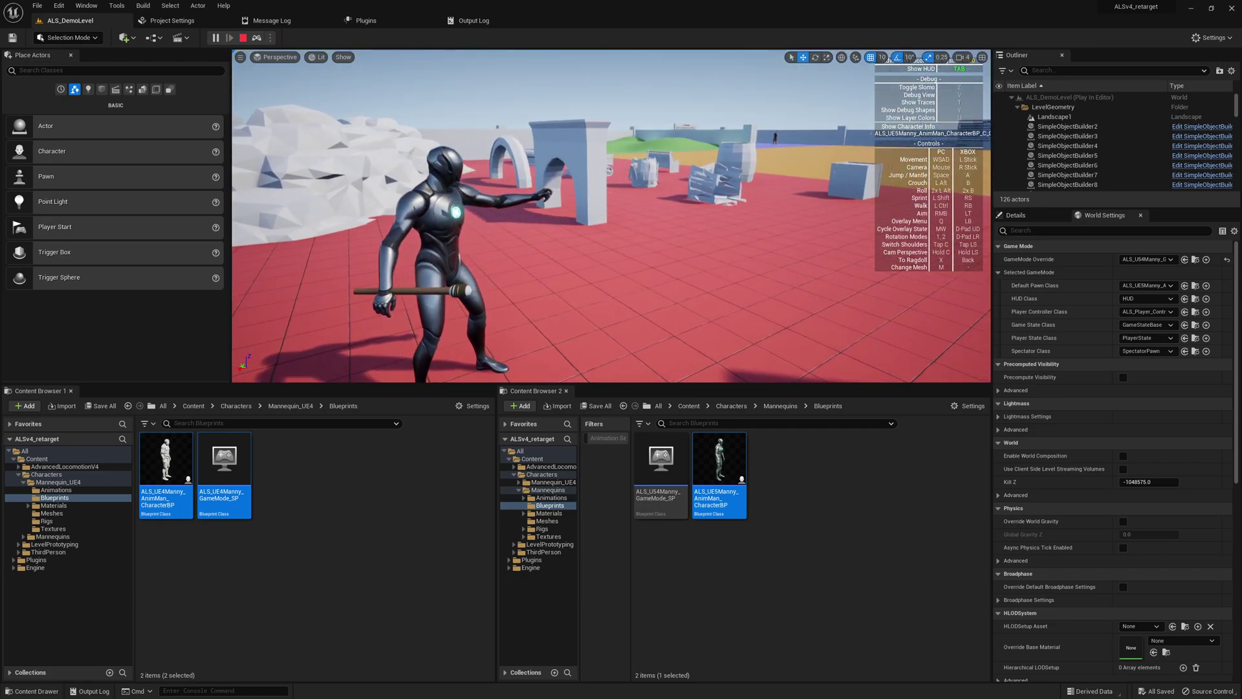
{"action": "key", "text": "w"}
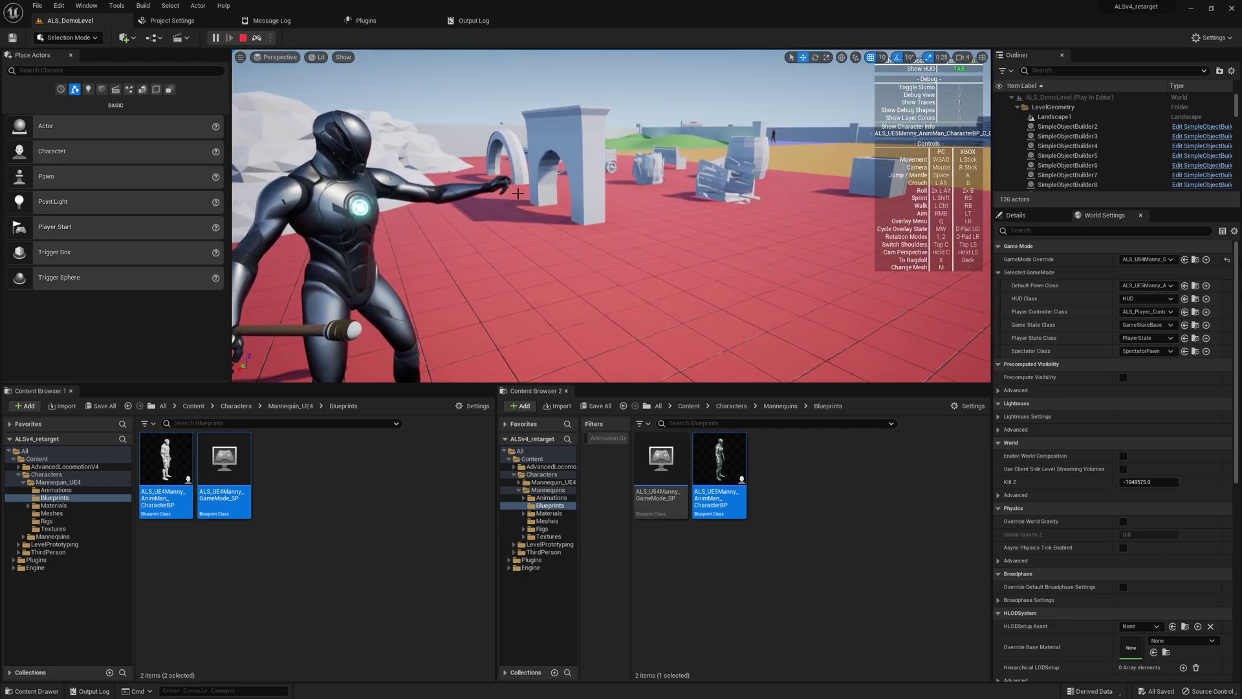
{"action": "key", "text": "a"}
{"action": "right_click_drag", "start_coordinate": [517, 193], "coordinate": [492, 259]}
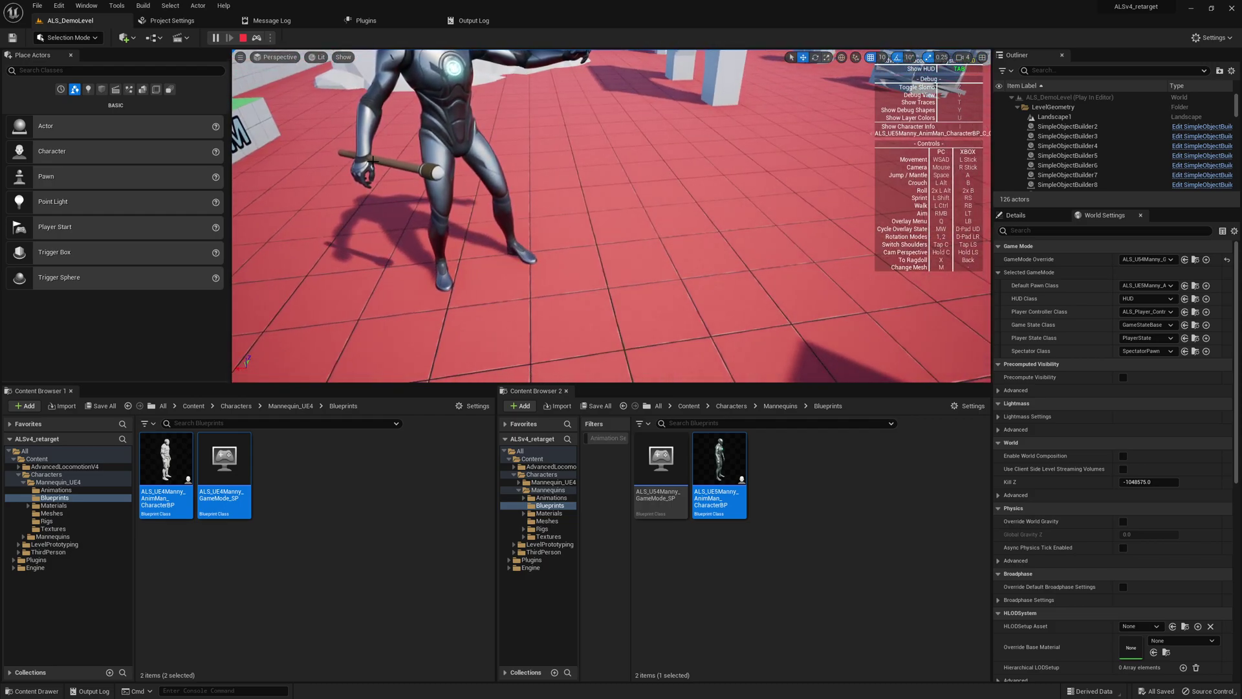
{"action": "key", "text": "Escape"}
{"action": "left_click", "coordinate": [76, 24]}
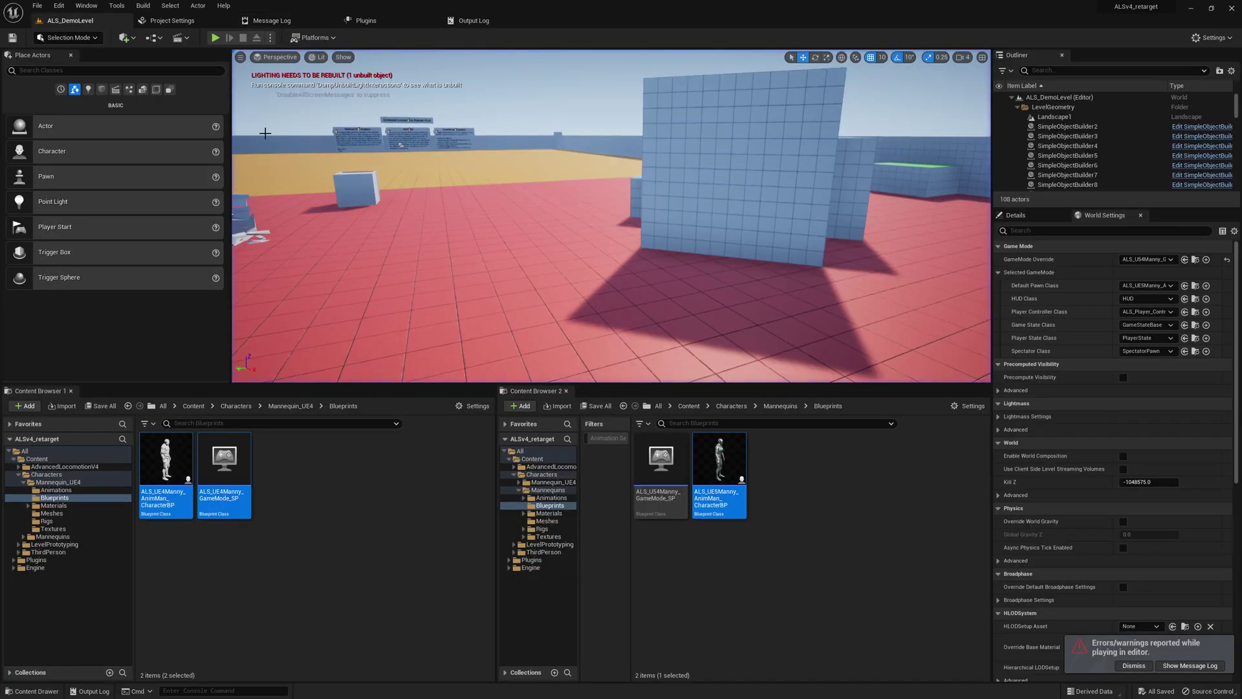